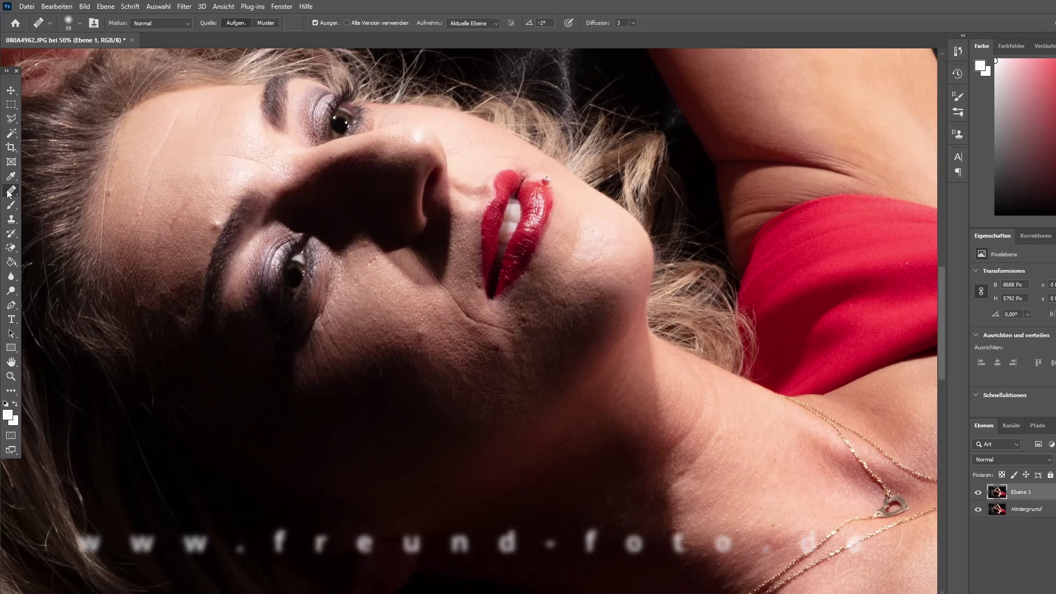
Switch to the Healing Brush and set its size to 41 px
right_click(8, 193)
left_click(61, 201)
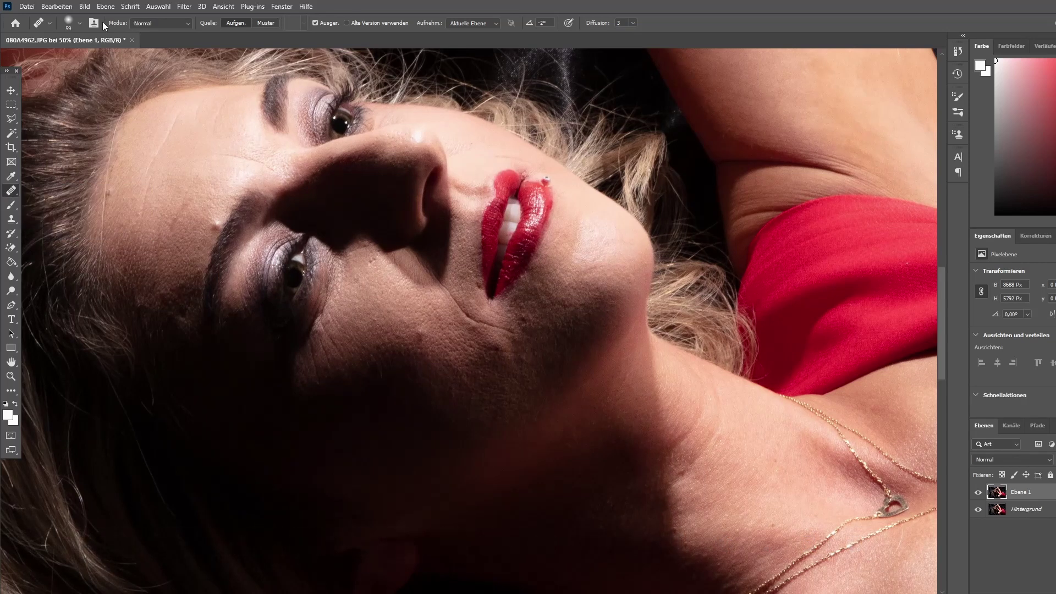
left_click(77, 25)
left_click_drag(50, 55, 41, 55)
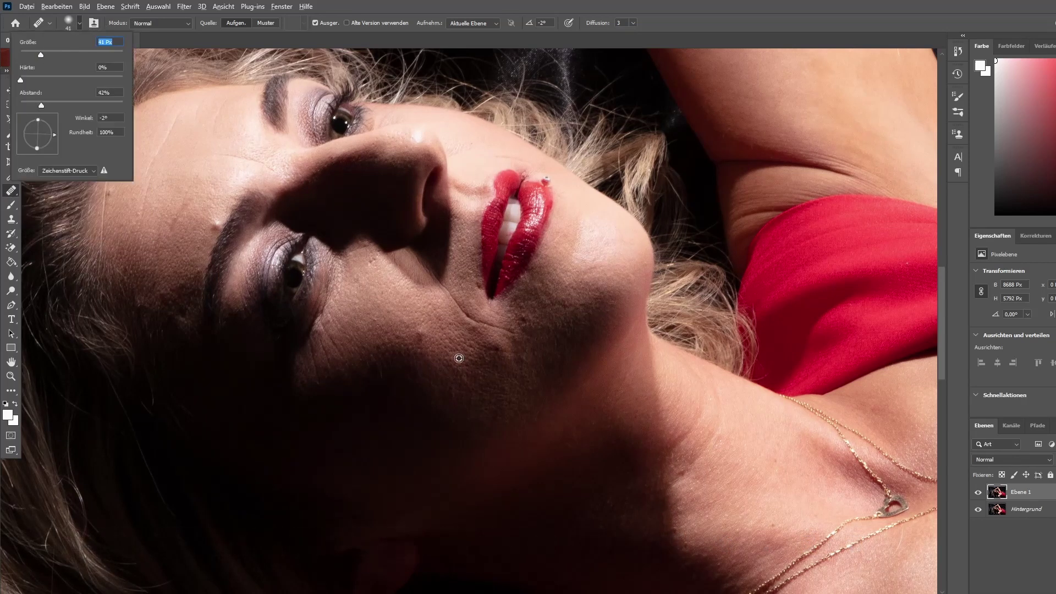
Heal the wrinkles on the cheek, along the chin and beside the lip corner
left_click(439, 334, "alt")
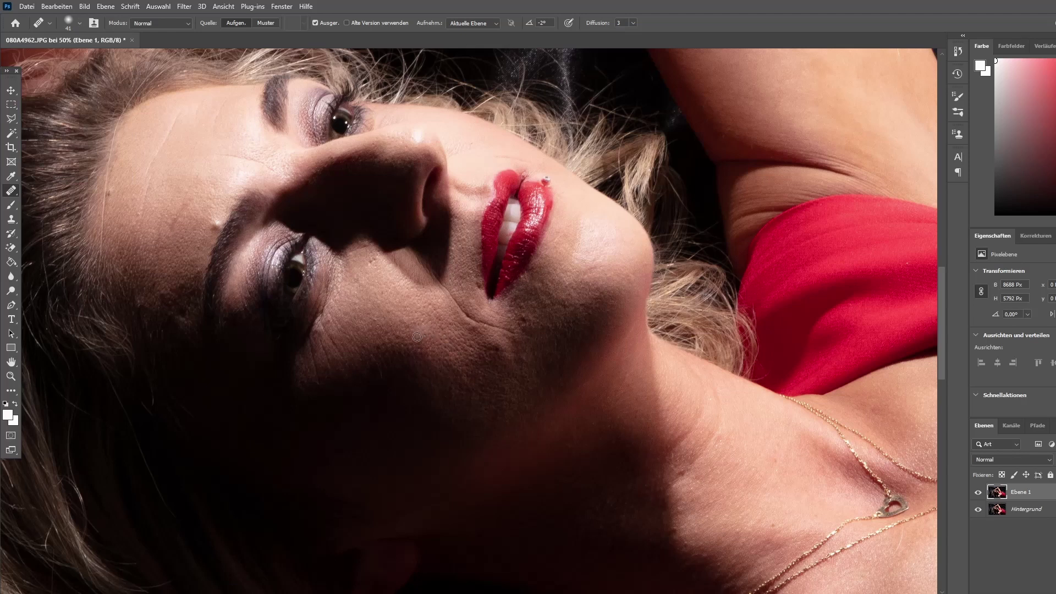
left_click_drag(422, 332, 419, 328)
left_click_drag(513, 331, 472, 320)
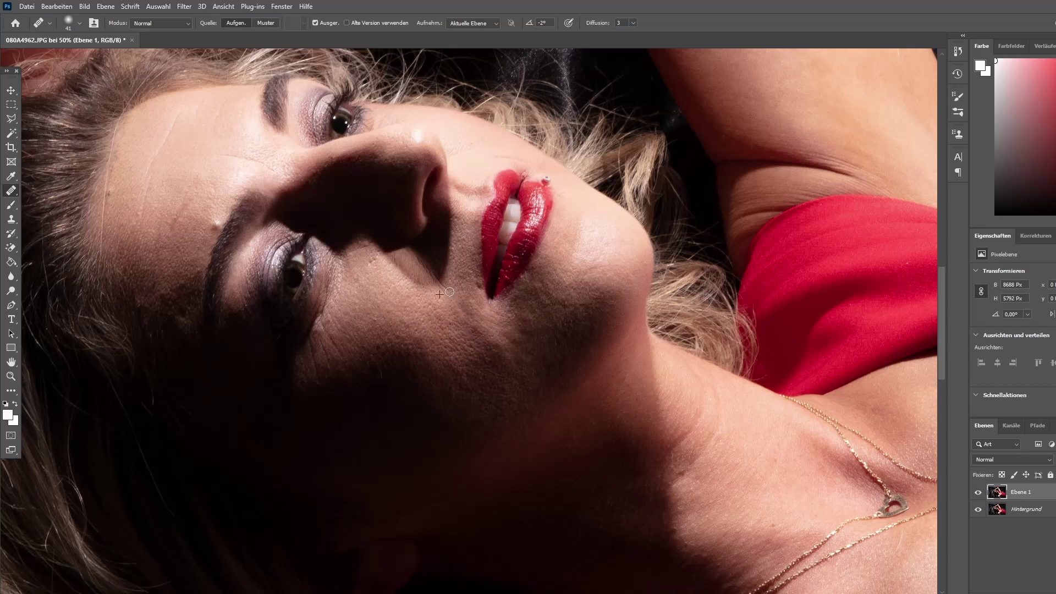
left_click(507, 345, "alt")
left_click_drag(488, 286, 476, 286)
Undo the chin wrinkle healing stroke
key("ctrl+z")
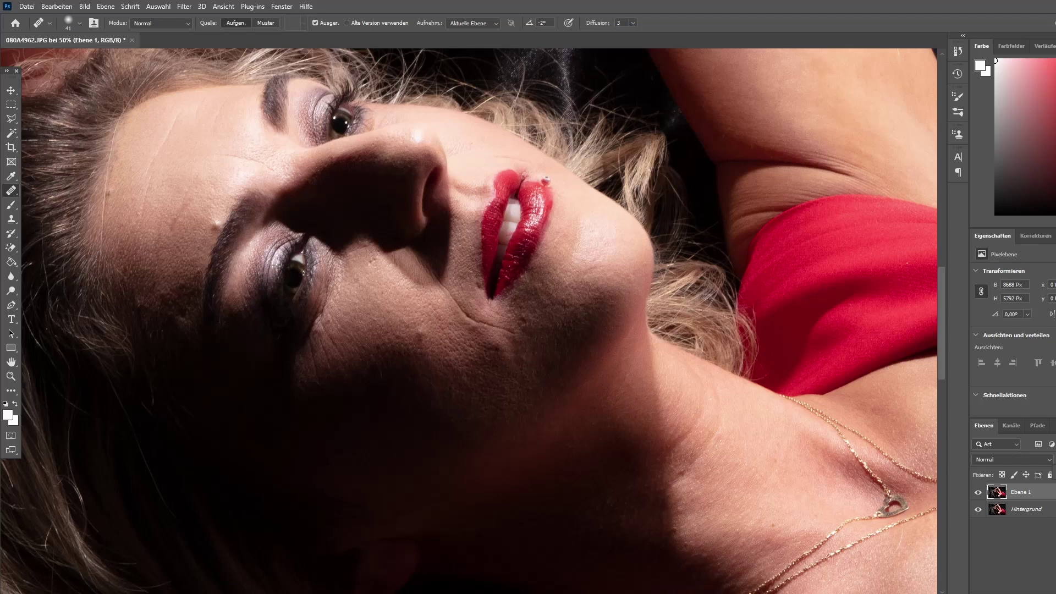
key("ctrl+shift+z")
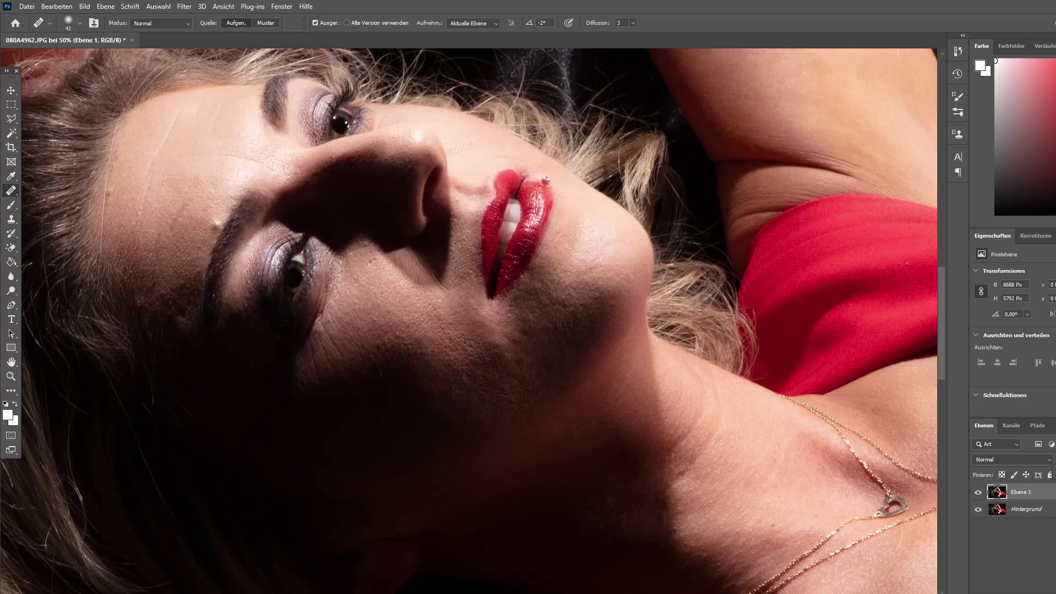
key("ctrl+z")
key("ctrl+z")
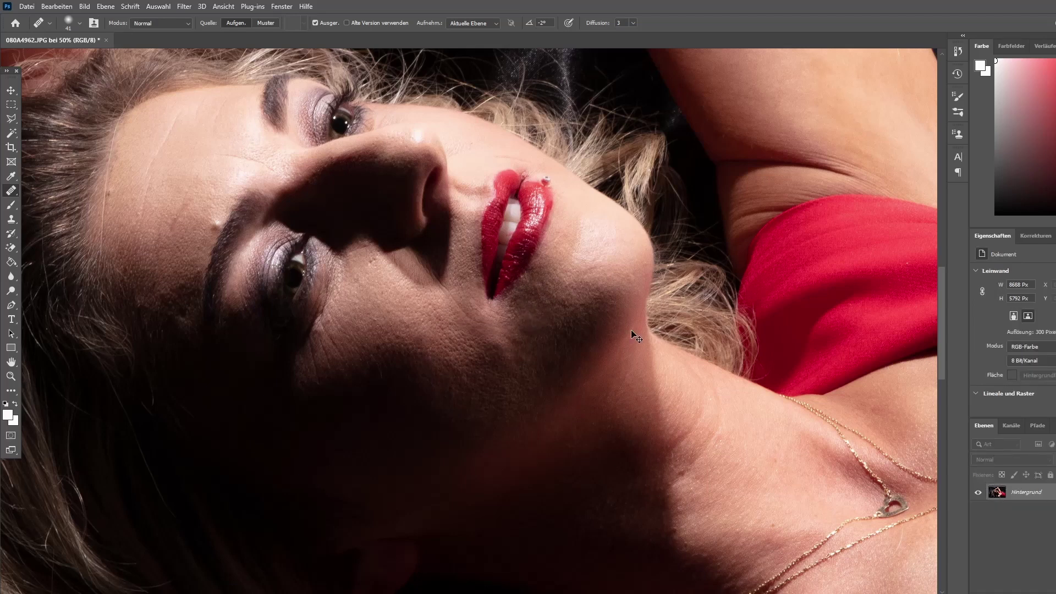
On a duplicate layer, heal the cheek wrinkles toward the nose shadow
key("ctrl+j")
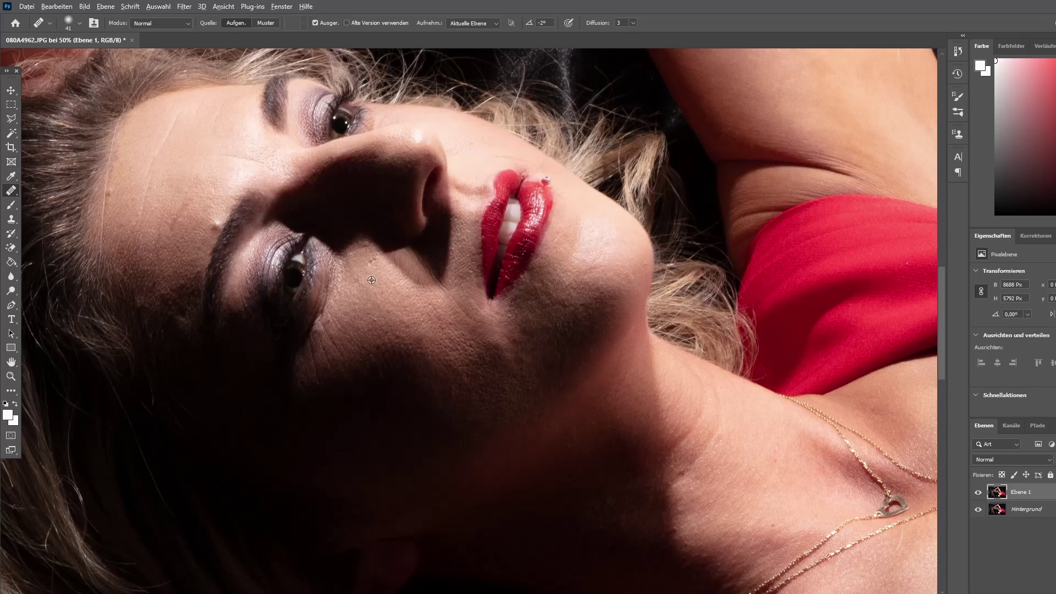
left_click(390, 273, "alt")
left_click_drag(377, 261, 366, 269)
left_click_drag(437, 281, 434, 277)
Apply the fashion-fotoshooting metadata template in File Info, replacing the existing metadata
left_click(56, 6)
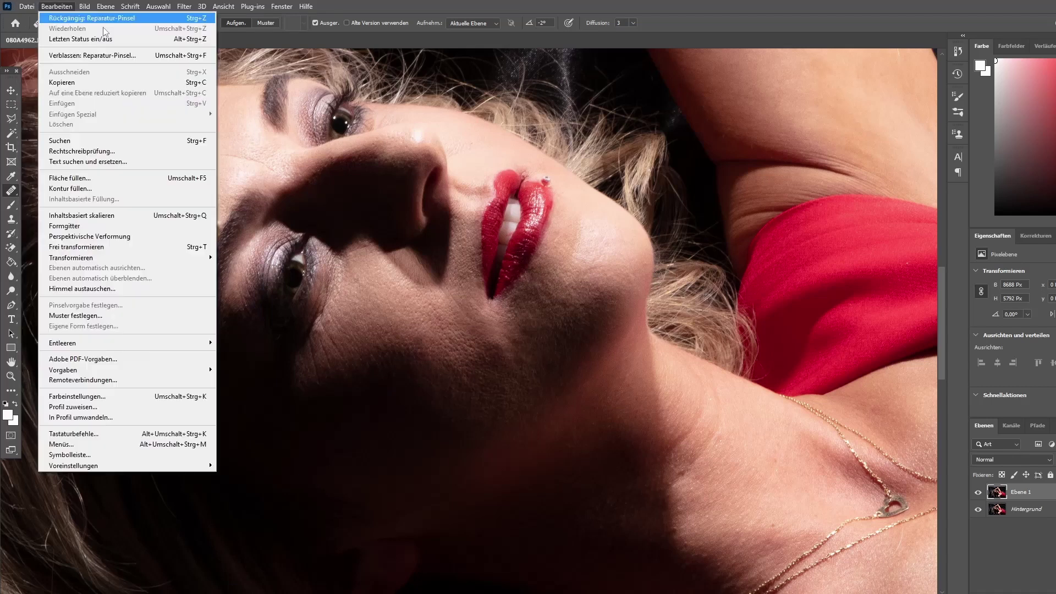
left_click(16, 7)
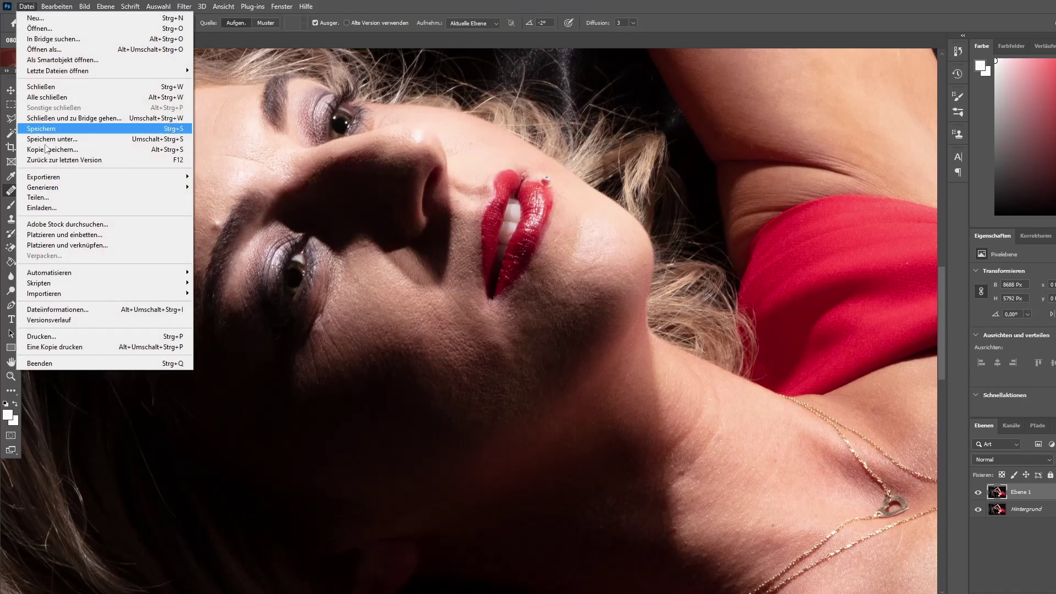
left_click(176, 309)
left_click(572, 474)
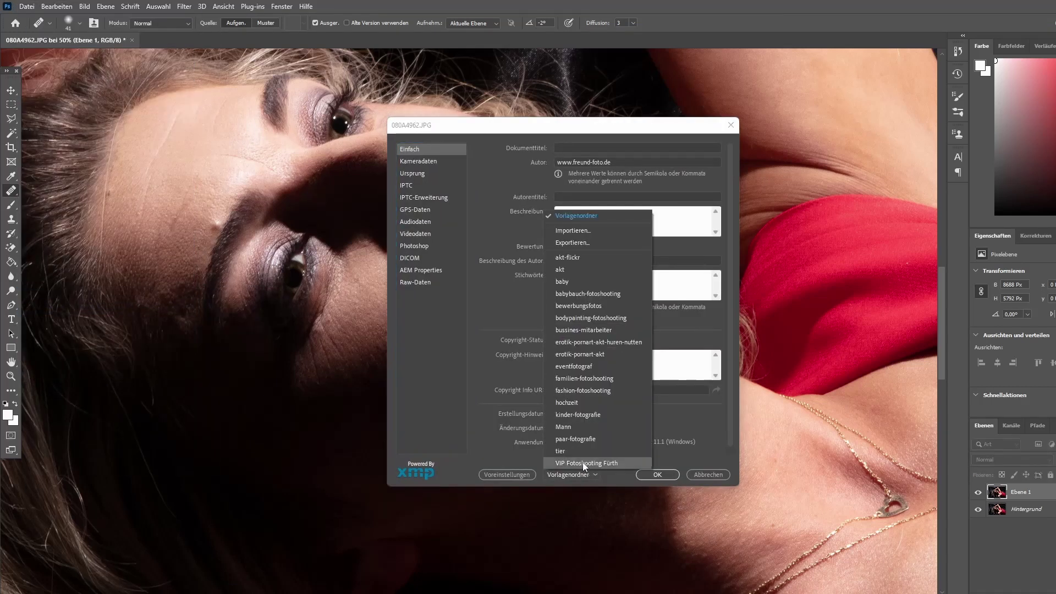
left_click(577, 388)
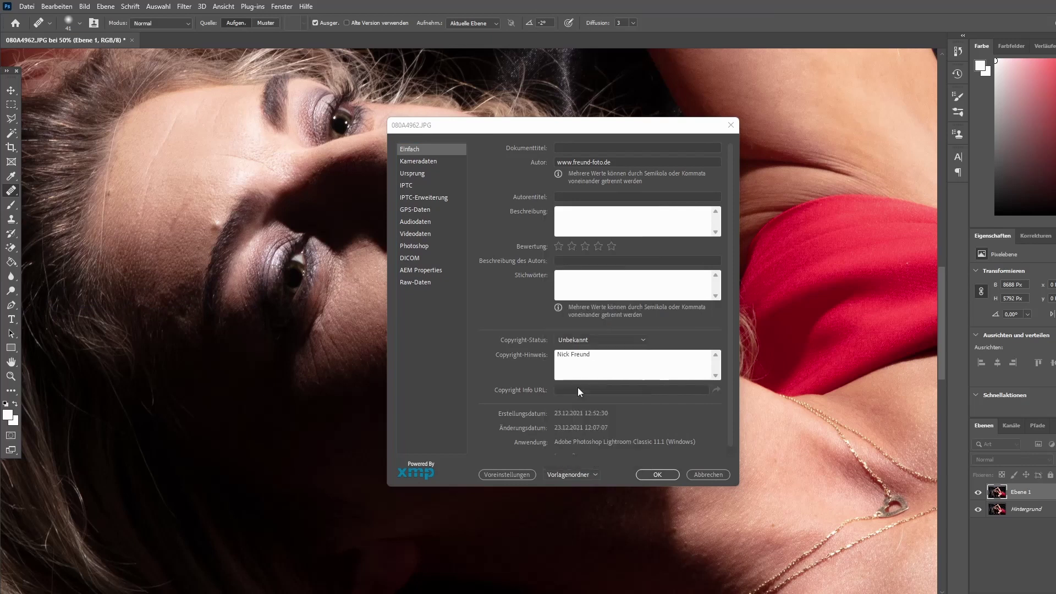
key("Return")
left_click(668, 474)
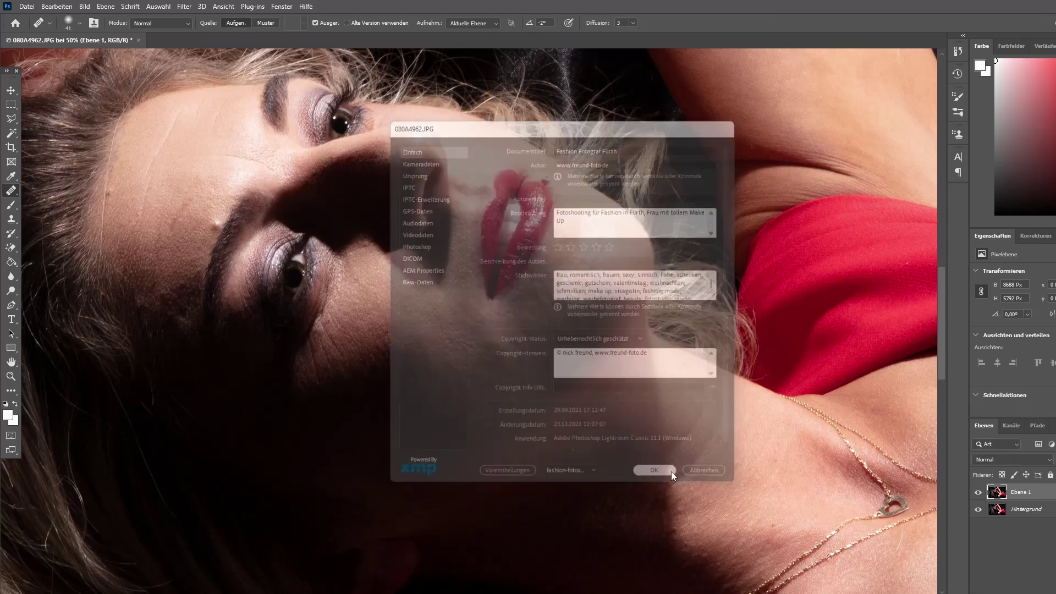
Flatten the layers and start saving the photo under a new name
key("ctrl+e")
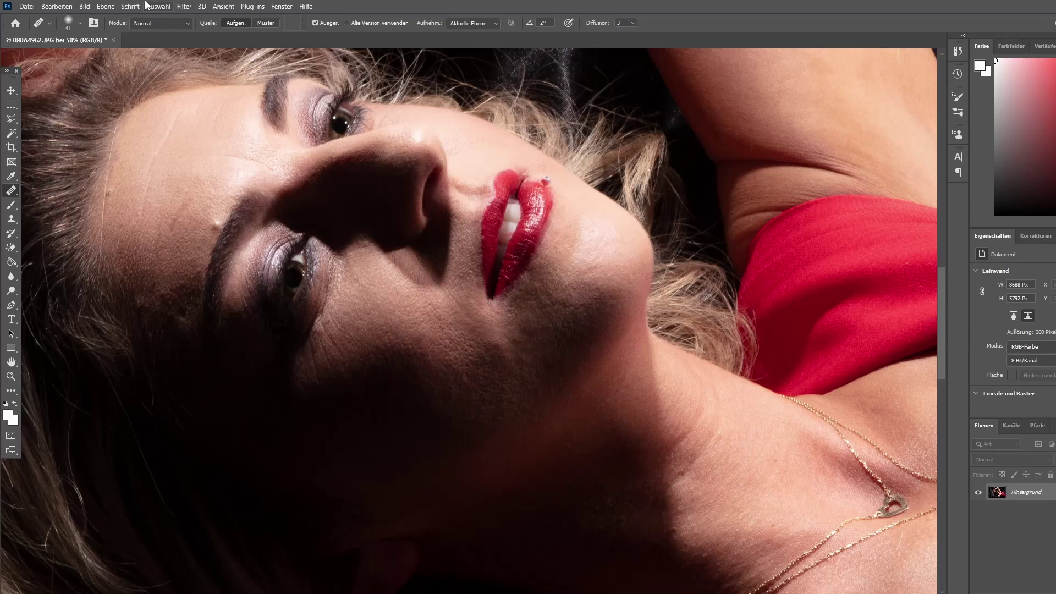
left_click(26, 6)
left_click(60, 130)
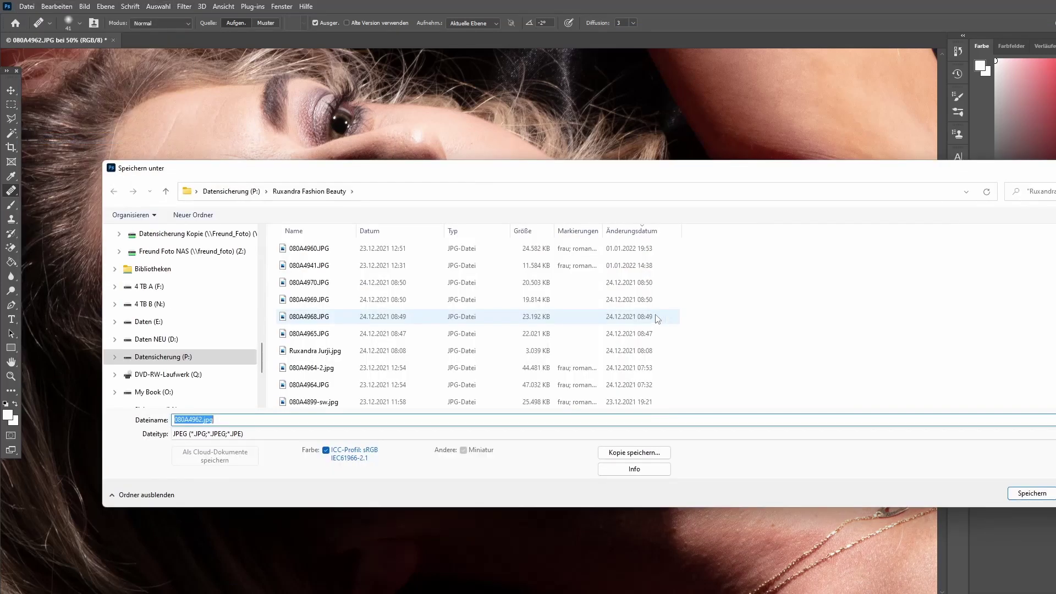
Append '-neu' to the file name and save as JPEG at quality 12 (Maximal)
key("End")
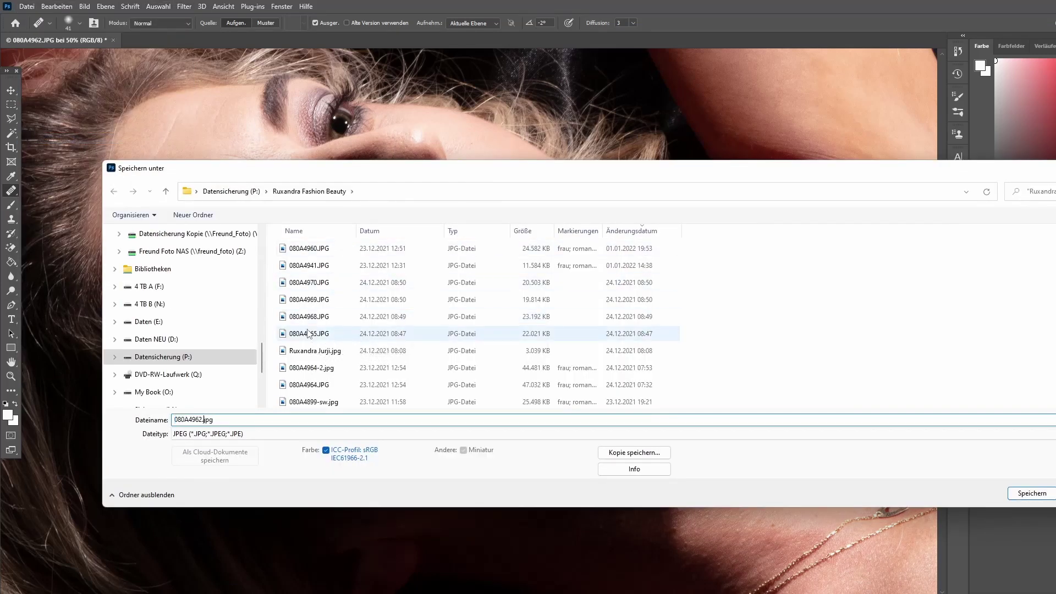
type("-neu")
key("Return")
type("12")
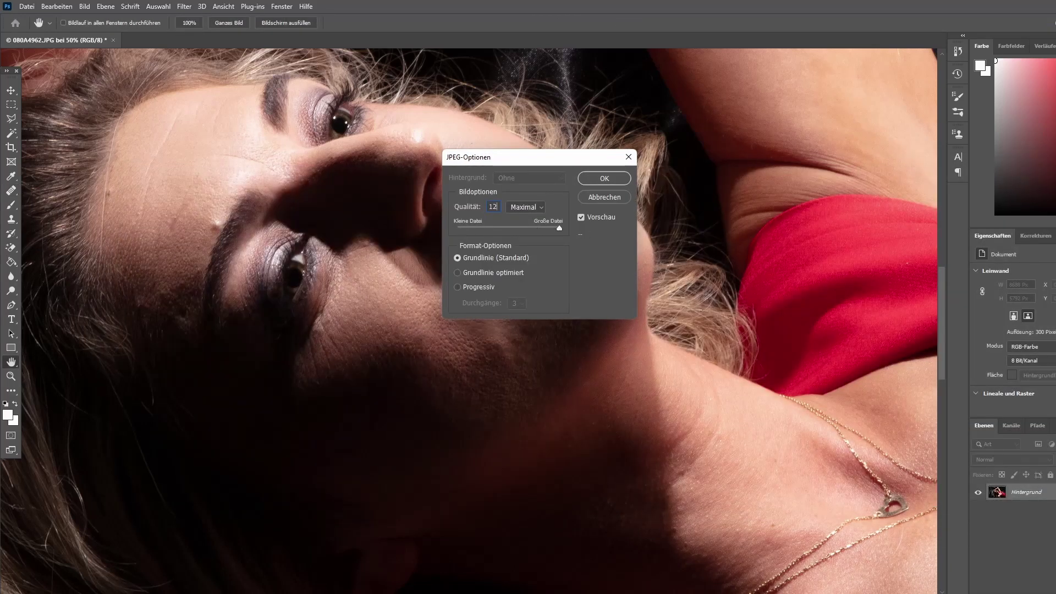
key("Return")
key("j")
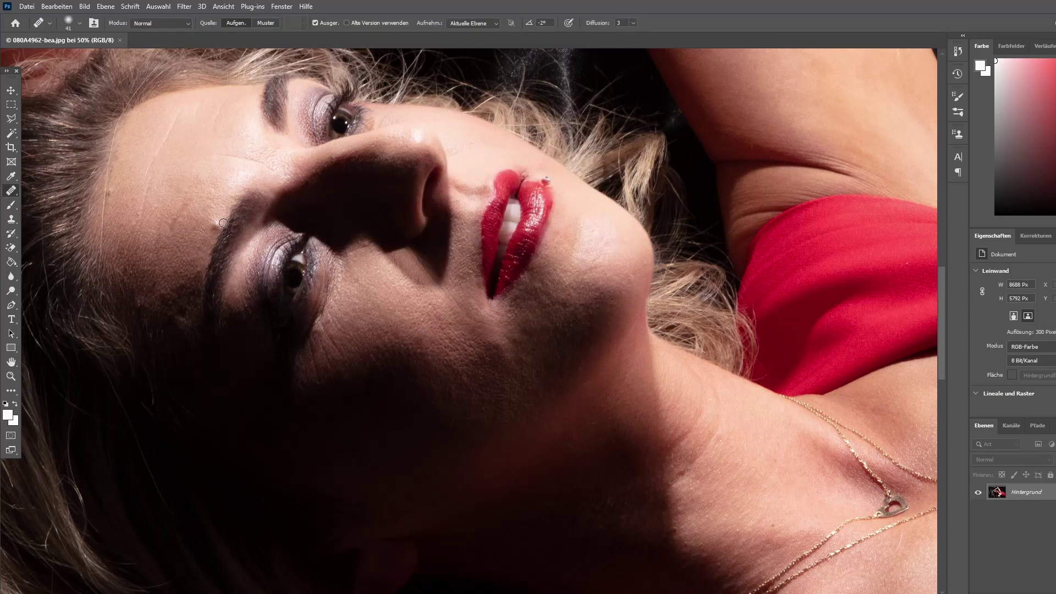
Heal forehead blemishes and the stray hairs along the temple hairline
left_click(216, 224)
left_click(383, 259, "alt")
left_click(483, 250, "alt")
left_click(191, 276, "alt")
left_click(182, 324)
left_click_drag(106, 252, 107, 166)
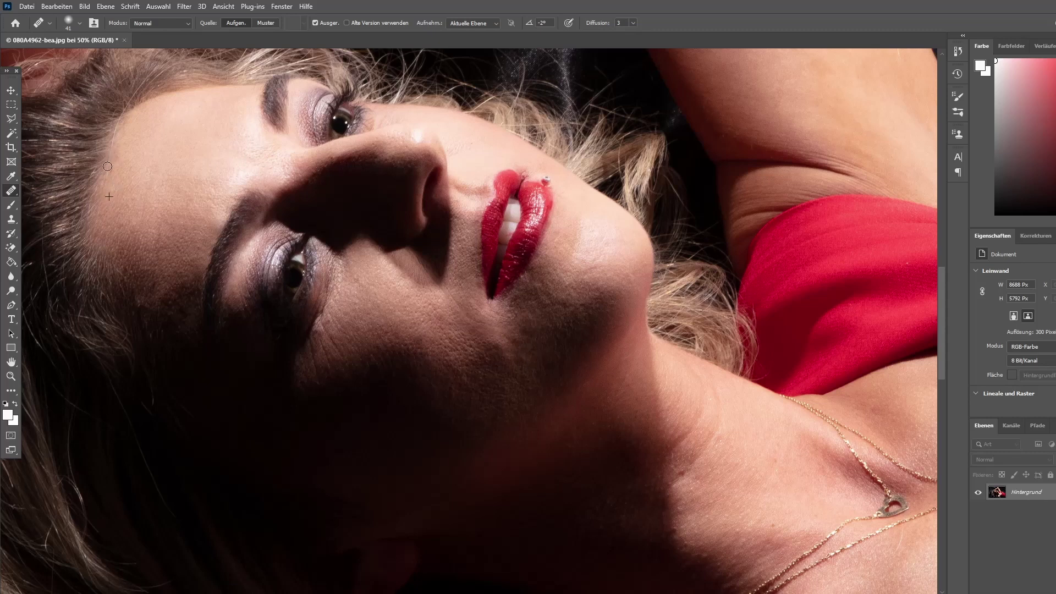
left_click_drag(123, 114, 119, 124)
scroll(216, 174, "up", 3)
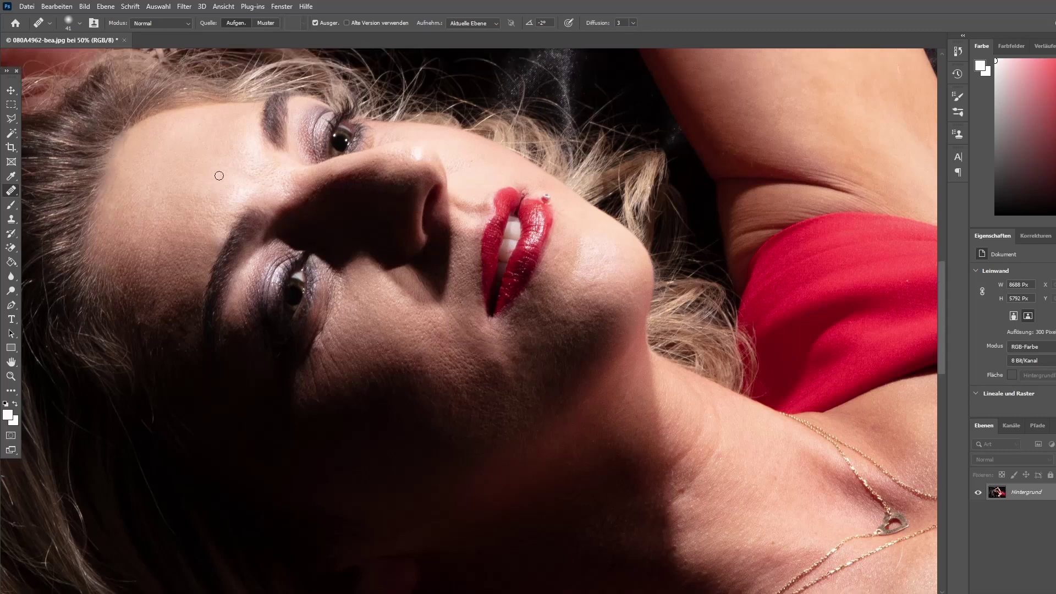
scroll(409, 171, "up", 1)
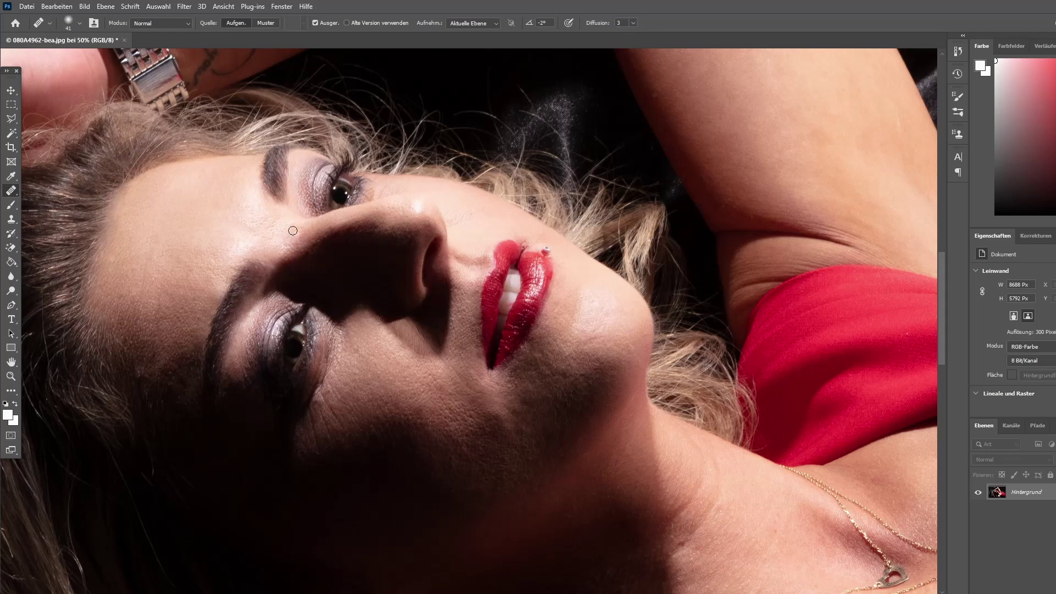
Reduce the healing brush to 22 px and resample clean skin beside the nose
left_click(308, 242, "alt")
left_click(74, 28)
left_click(101, 42)
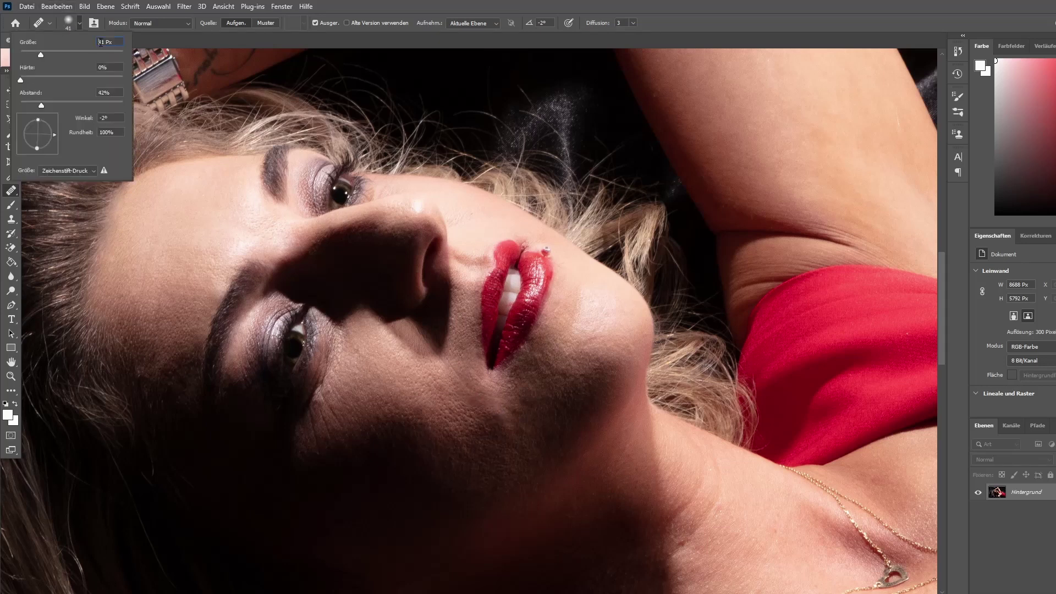
type("22")
key("Return")
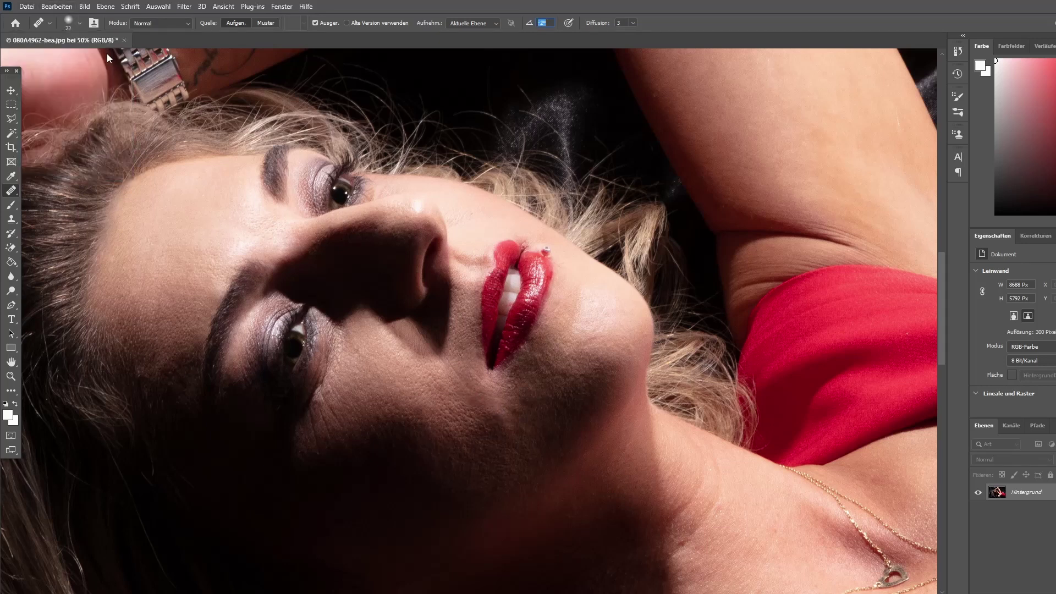
left_click(533, 396, "alt")
On a duplicate layer, zoom in and heal a small spot on the chest
key("ctrl+0")
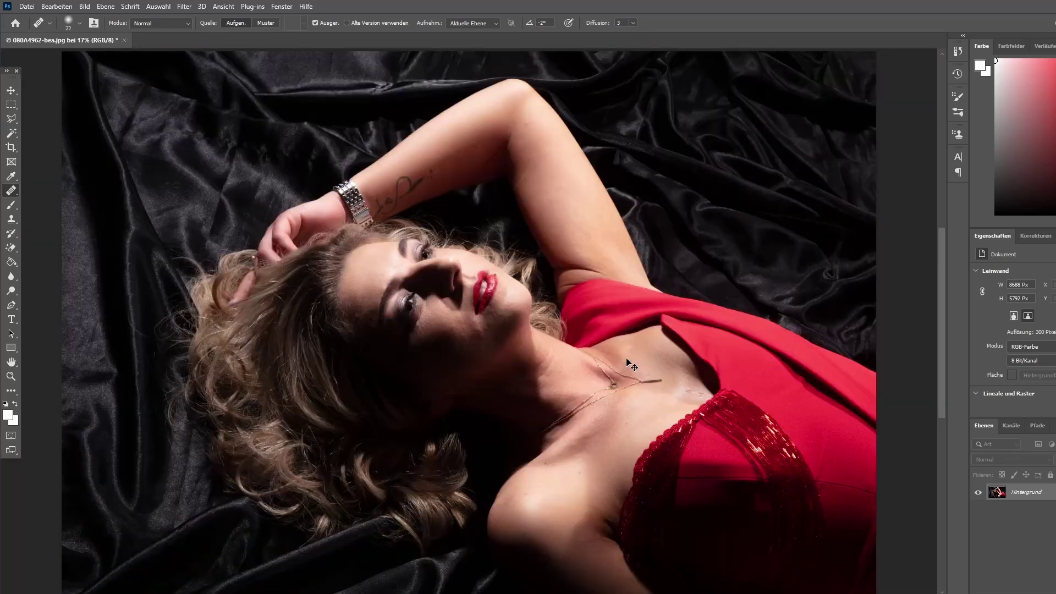
key("ctrl+j")
key("ctrl+plus")
key("ctrl+plus")
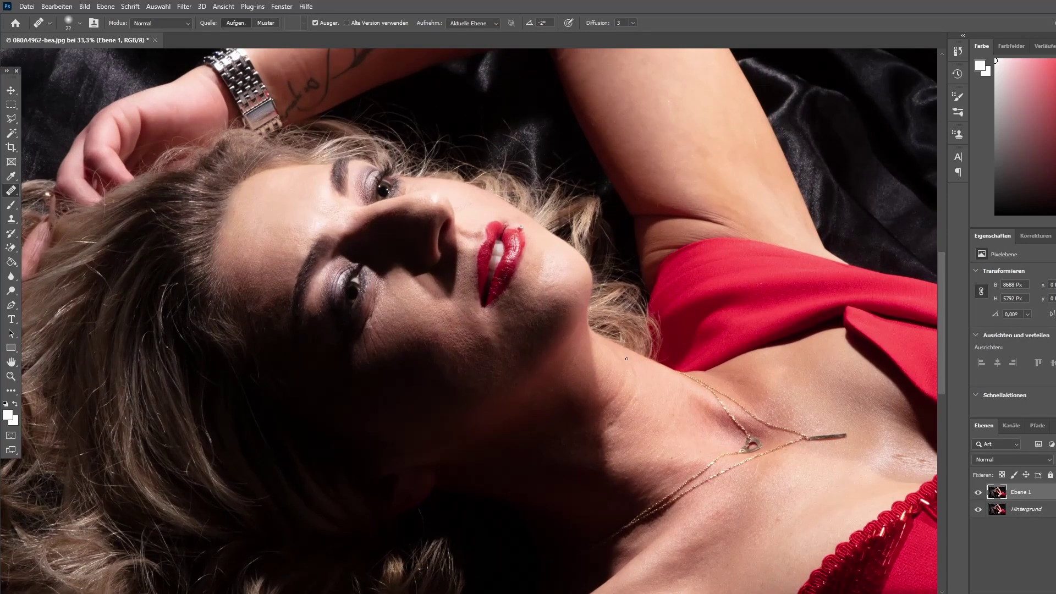
left_click(652, 378, "alt")
left_click_drag(636, 408, 626, 407)
Heal more chest skin above the dress edge, then merge the layer down
left_click(614, 445, "alt")
left_click(634, 433, "alt")
left_click(607, 452, "alt")
left_click(801, 500, "alt")
scroll(715, 378, "right", 5)
scroll(715, 378, "down", 2)
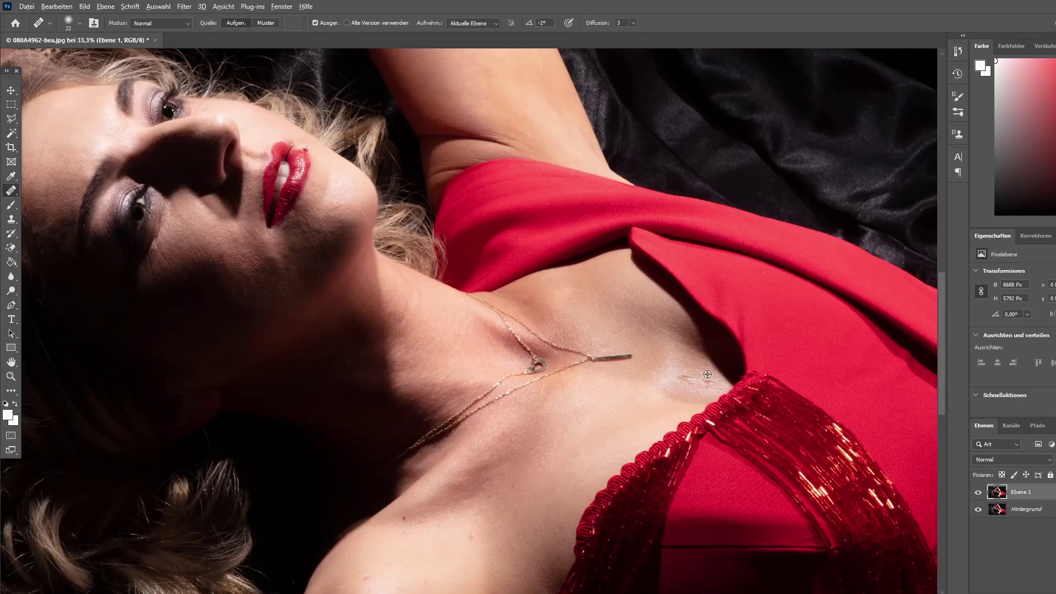
left_click_drag(716, 378, 691, 376)
key("ctrl+e")
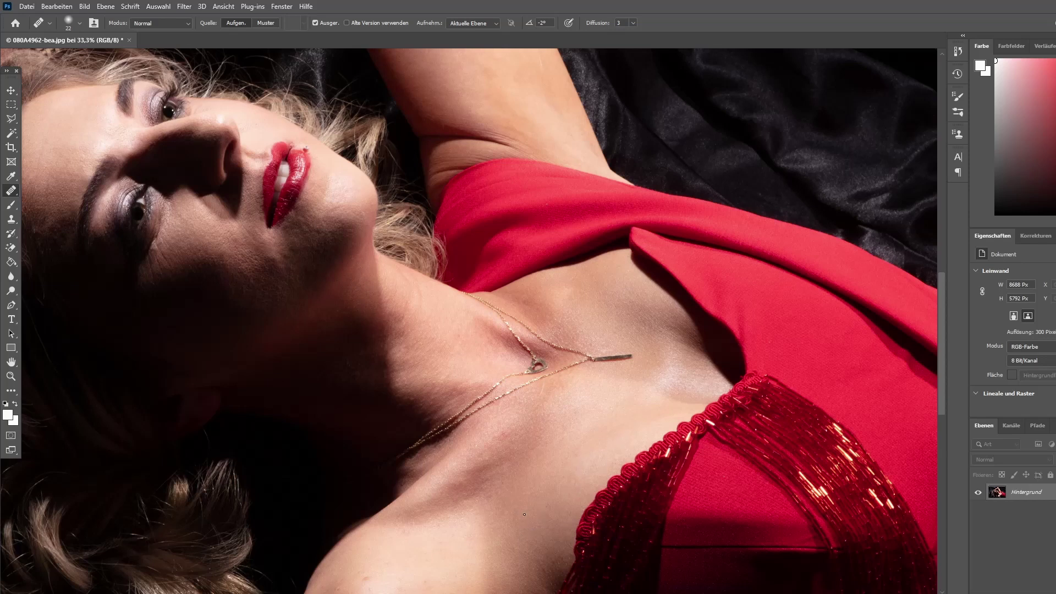
Heal spots across the bare shoulder skin using several resampled source points
scroll(524, 515, "down", 3)
scroll(495, 524, "down", 2)
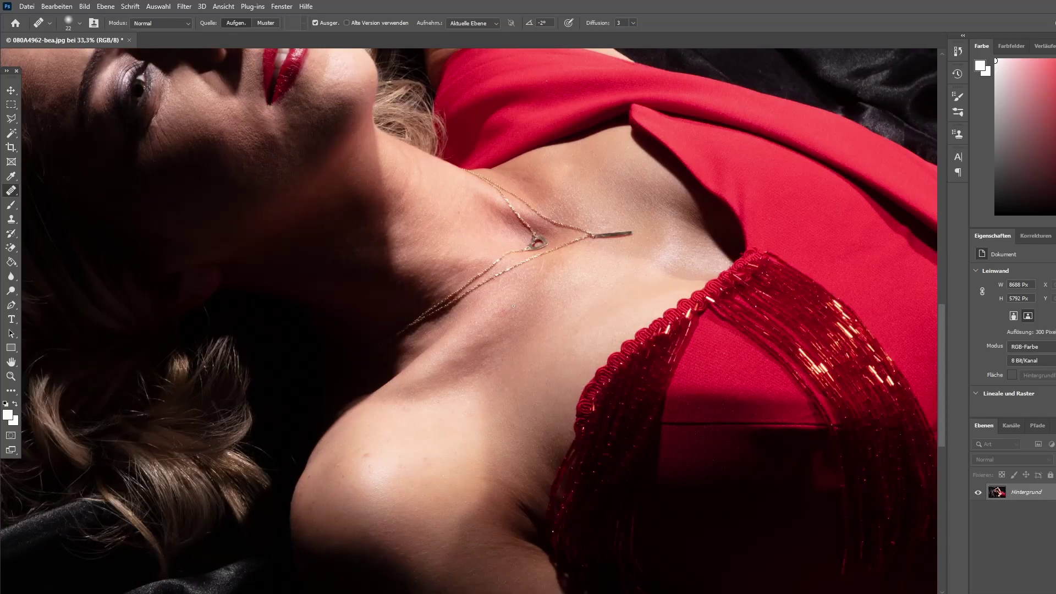
left_click(513, 306, "alt")
mouse_move(369, 470)
left_mouse_down()
mouse_move(316, 529)
mouse_move(346, 473)
left_mouse_up()
left_click(427, 459)
left_click_drag(452, 459, 396, 467)
left_click_drag(532, 475, 537, 448)
left_click(462, 393, "alt")
mouse_move(448, 398)
left_mouse_down()
mouse_move(412, 401)
mouse_move(457, 393)
left_mouse_up()
left_click(326, 500, "alt")
scroll(465, 489, "down", 3)
scroll(512, 485, "down", 3)
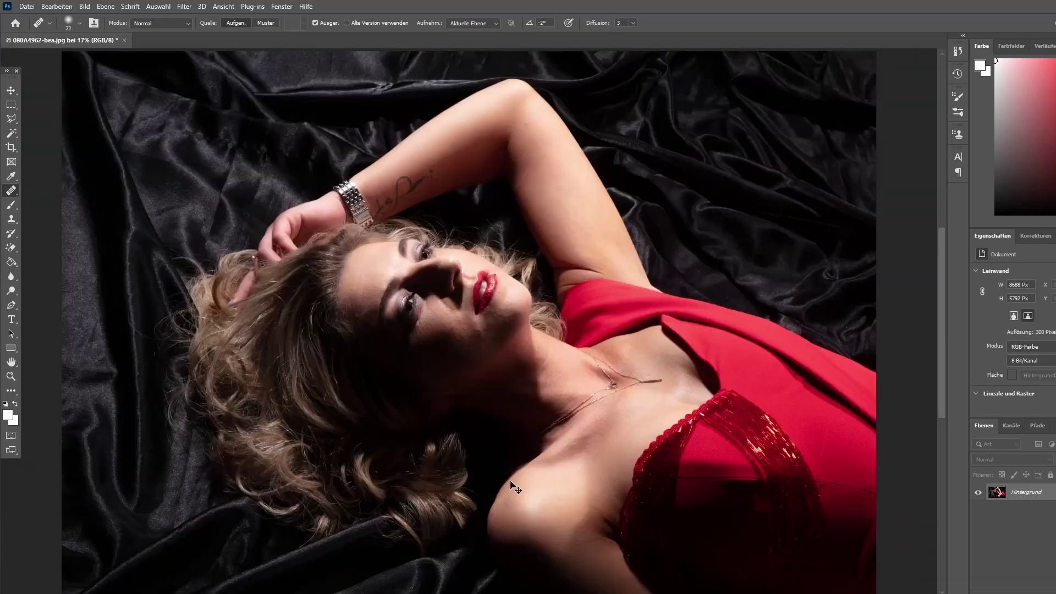
On a new duplicate layer, heal blemishes across the shoulder skin down to the lower shoulder
key("ctrl+j")
scroll(511, 484, "up", 1)
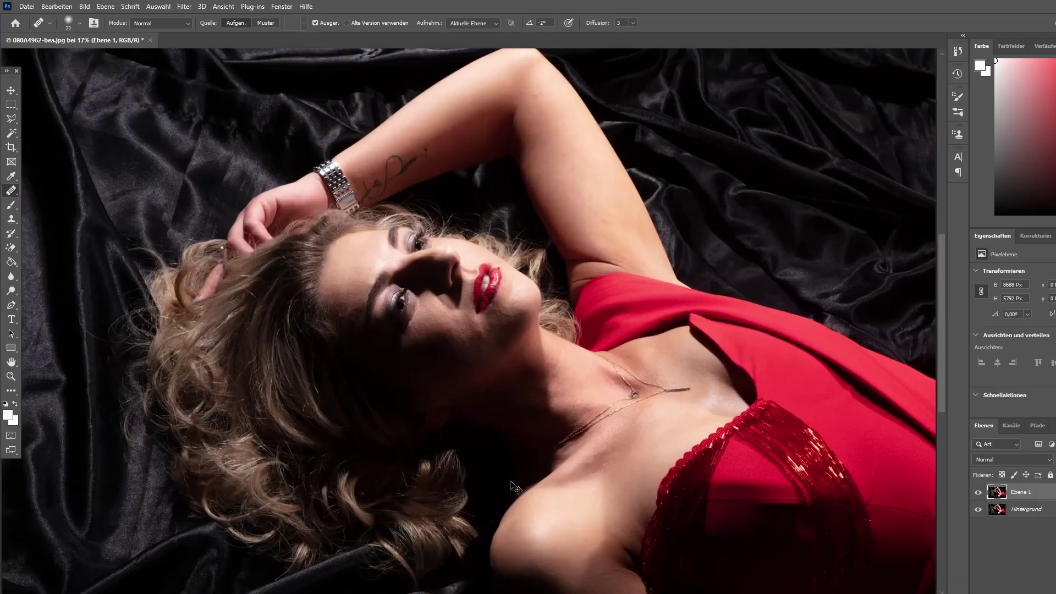
scroll(511, 484, "up", 2)
scroll(510, 483, "up", 1)
left_click(837, 462, "alt")
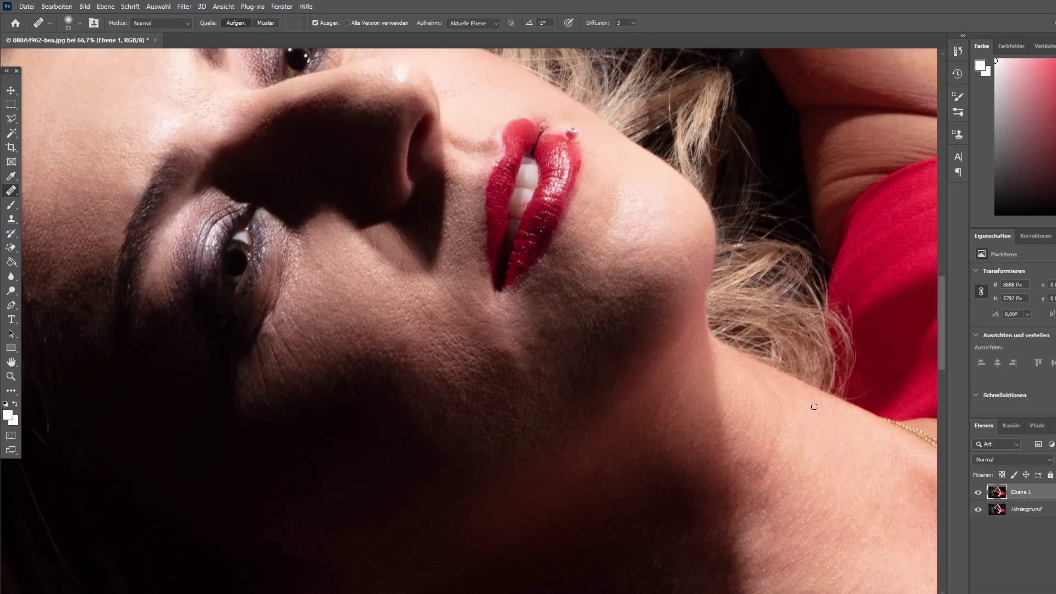
left_click_drag(796, 414, 788, 432)
left_click(746, 426, "alt")
left_click_drag(746, 450, 758, 455)
left_click_drag(758, 456, 747, 480)
left_click(799, 507, "alt")
mouse_move(775, 514)
left_mouse_down()
mouse_move(764, 502)
mouse_move(764, 513)
left_mouse_up()
Heal the skin higher on the shoulder and a blemish on the neck
scroll(826, 459, "down", 3)
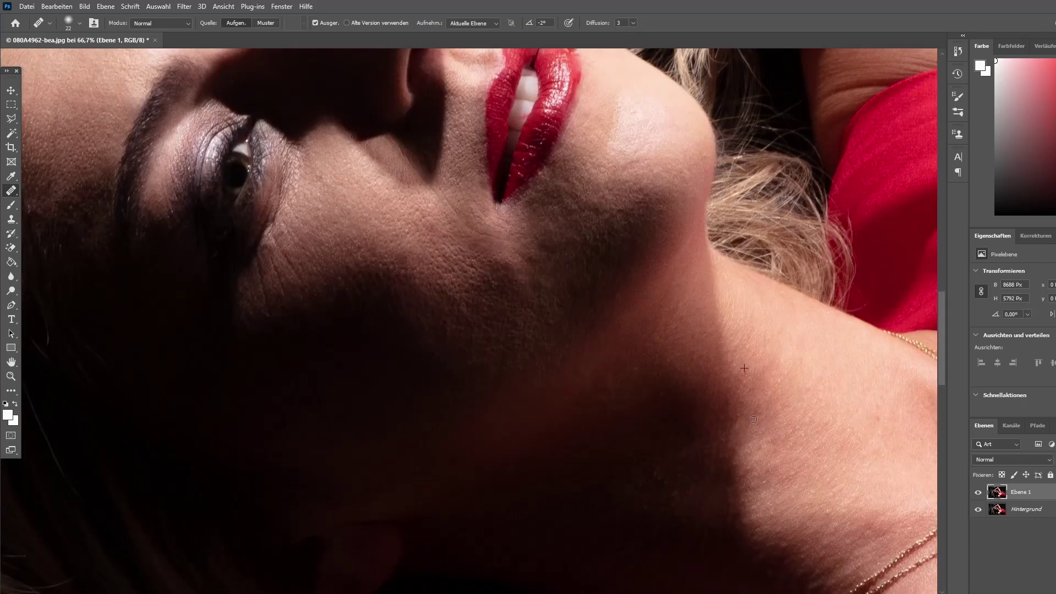
left_click(827, 393, "alt")
left_click_drag(791, 381, 782, 369)
left_click(830, 381, "alt")
left_click(837, 404)
left_click(813, 455, "alt")
left_click_drag(792, 443, 775, 459)
Merge the retouch layer, duplicate the flattened photo and send it to PortraitPro
key("ctrl+0")
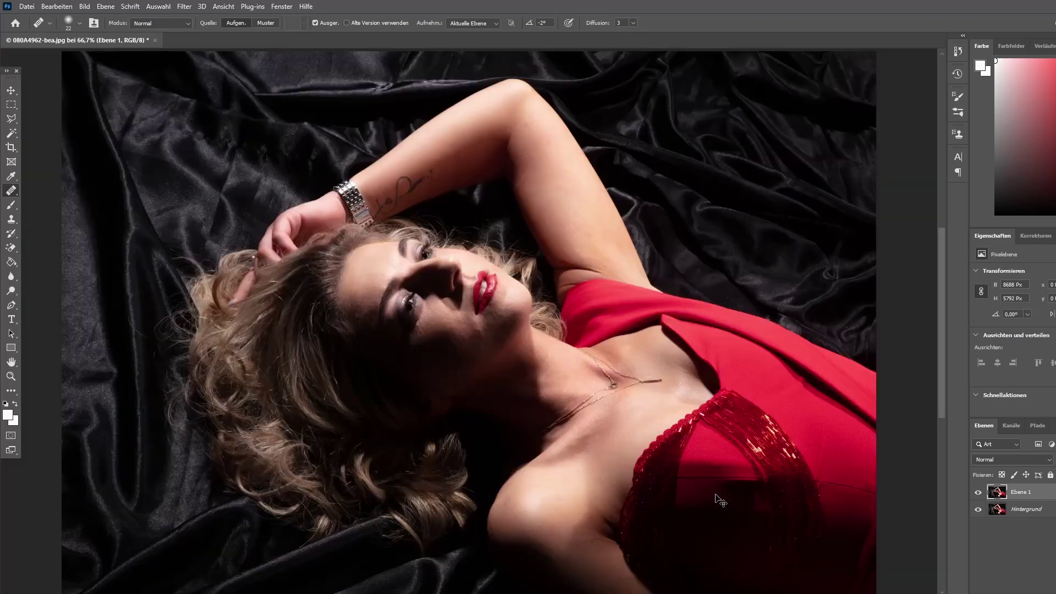
key("ctrl+e")
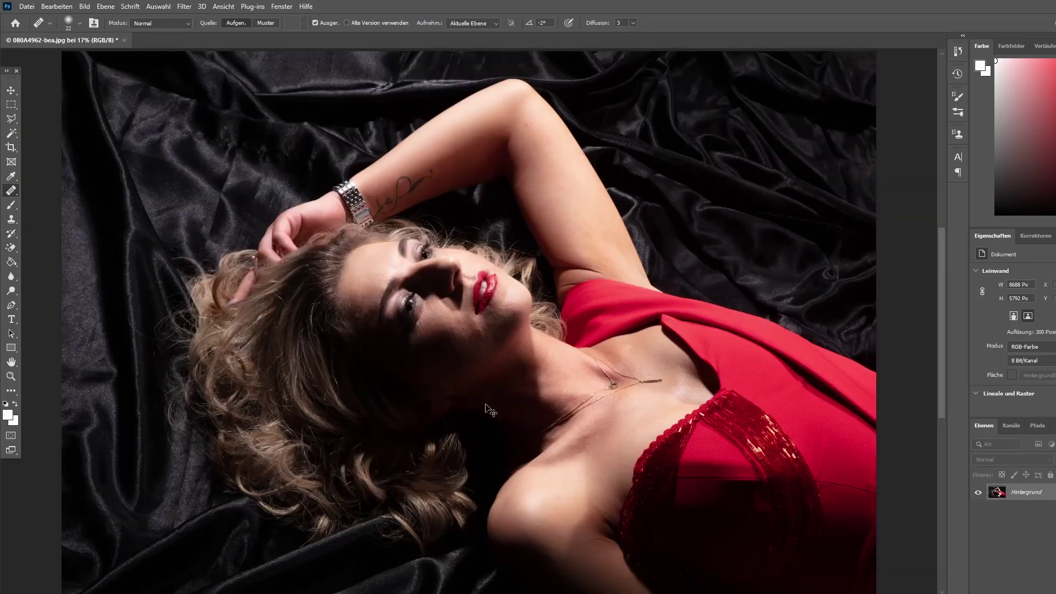
key("ctrl+j")
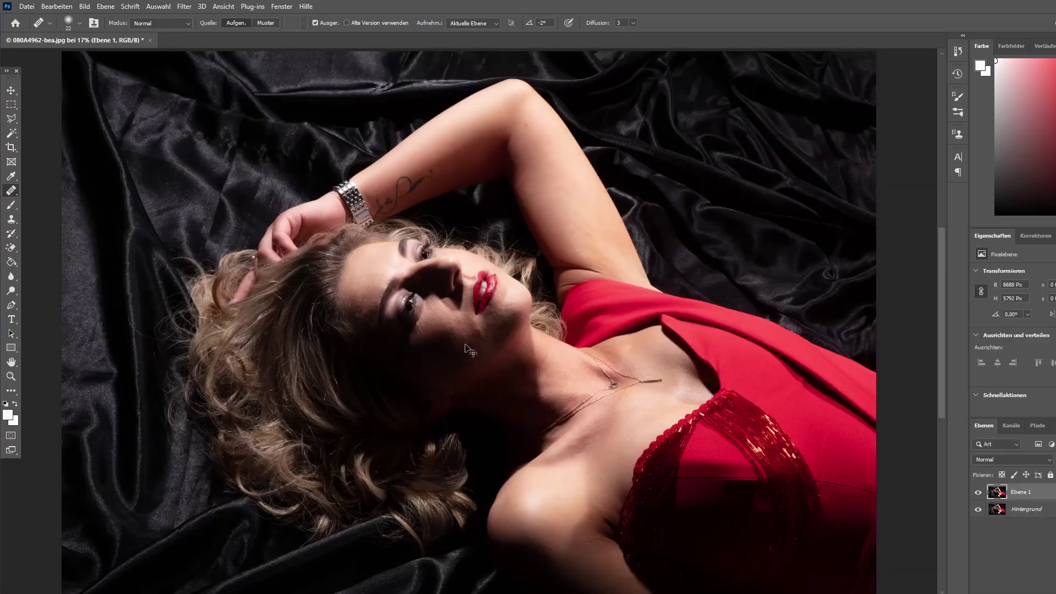
left_click(184, 6)
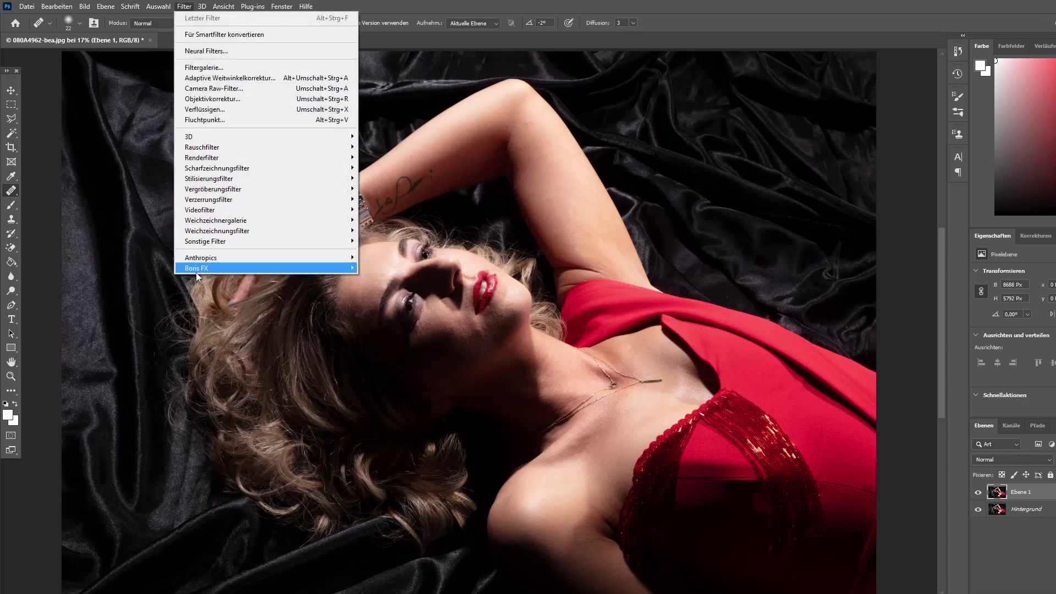
mouse_move(200, 257)
left_click(385, 257)
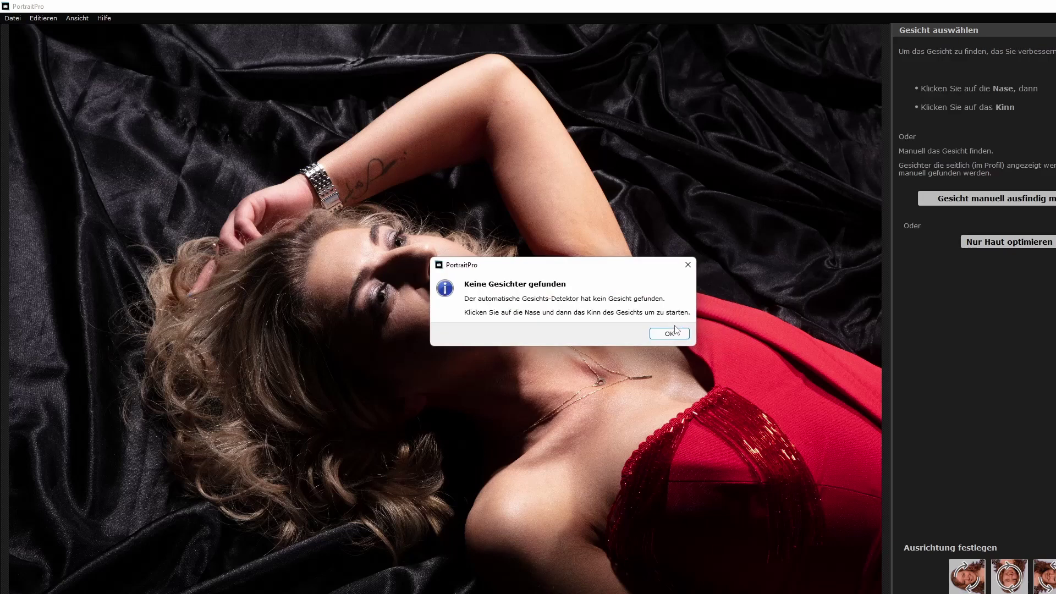
Locate the face manually as female, marking both eye corners, the nose tip and mouth corner
left_click(672, 331)
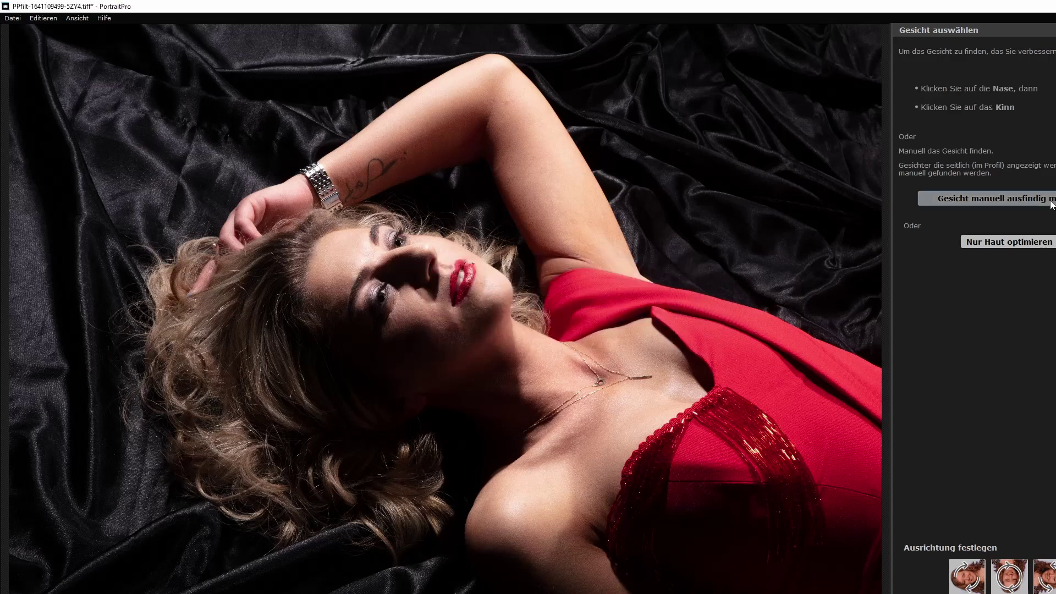
left_click(947, 199)
left_click(511, 297)
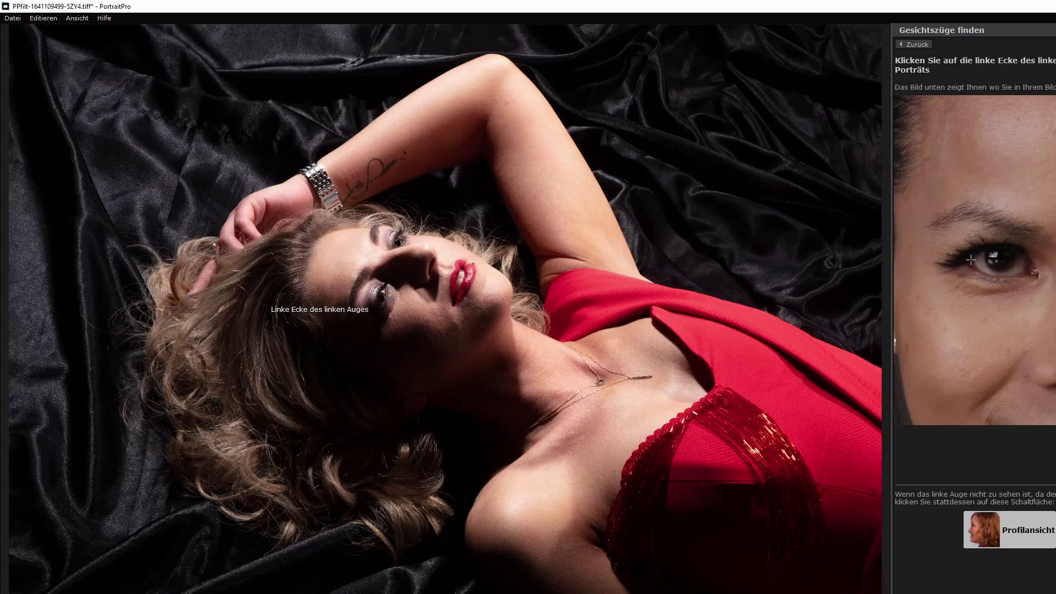
left_click(387, 304)
left_click(401, 235)
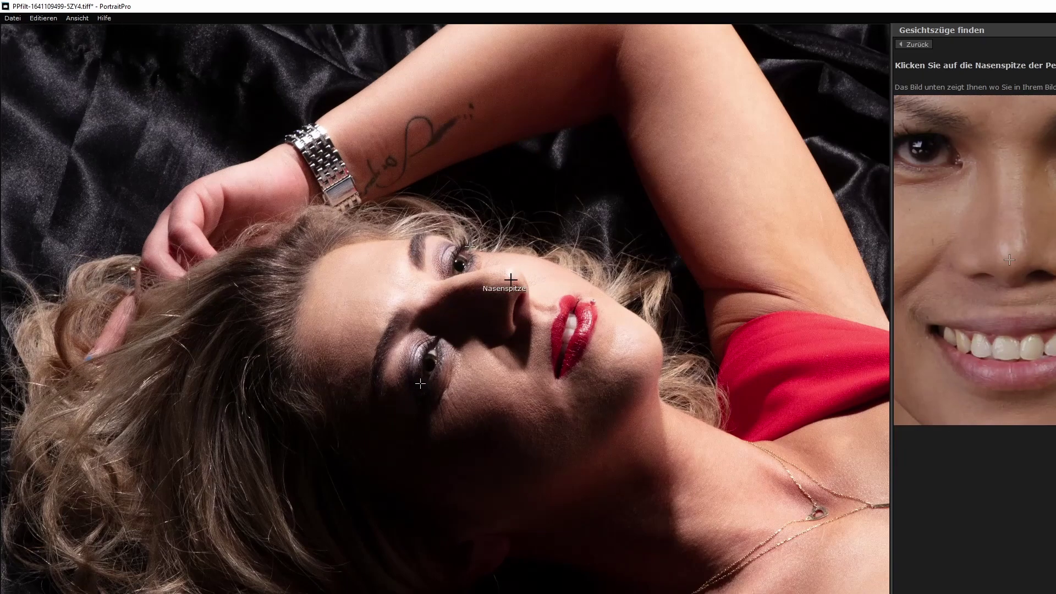
left_click(510, 278)
left_click(555, 379)
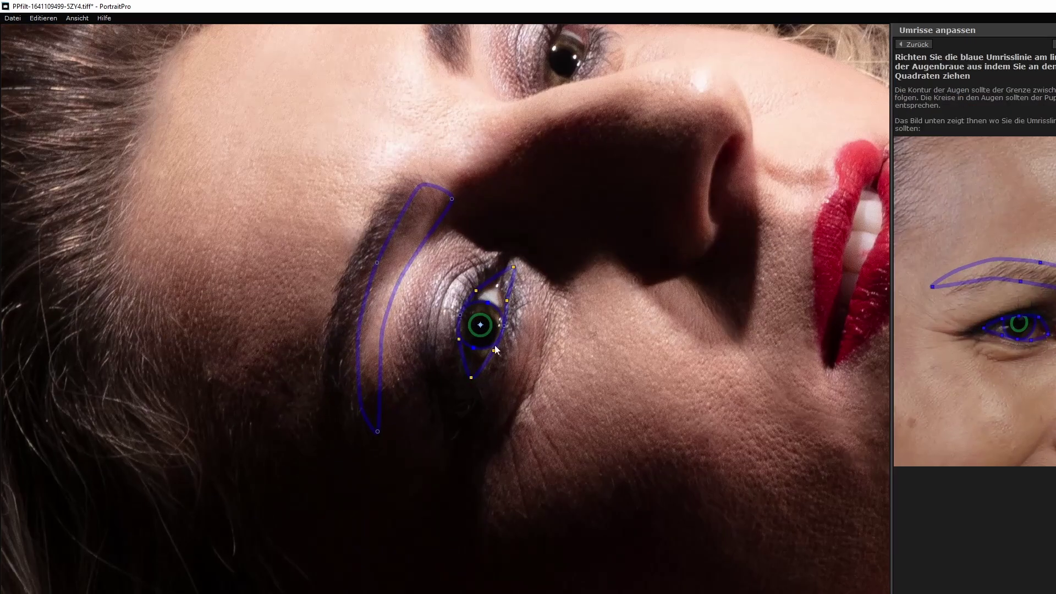
Fit the eye outline and the green iris circle to the shadowed eye
left_click_drag(513, 268, 502, 301)
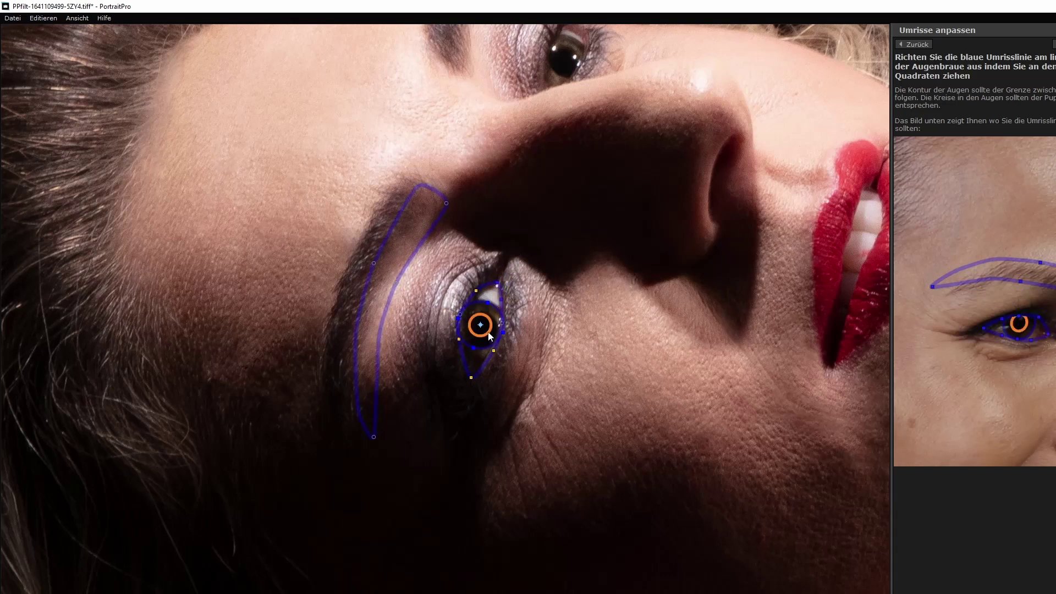
left_click_drag(481, 324, 492, 332)
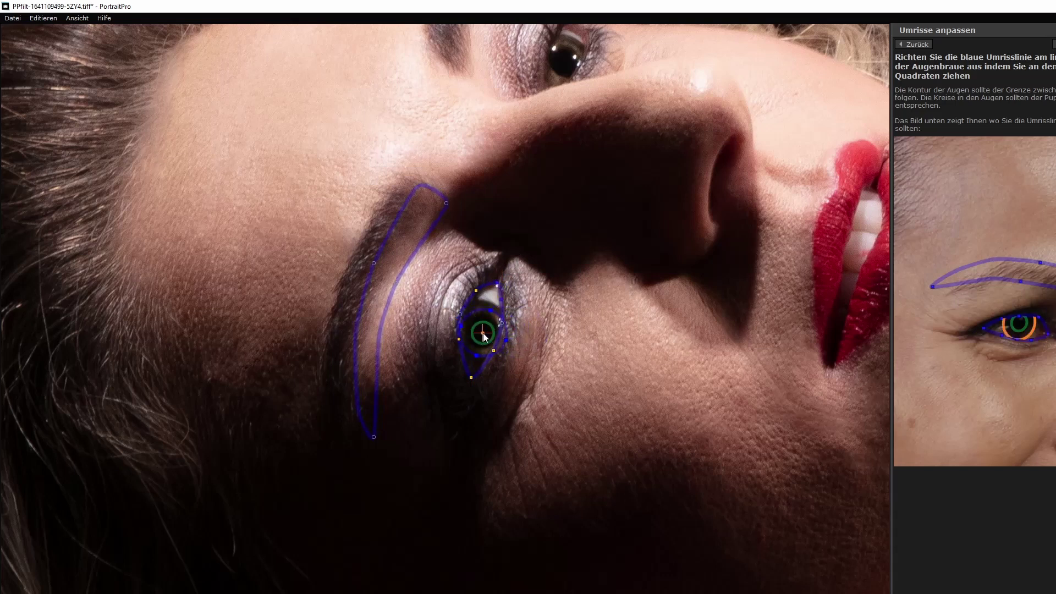
left_click_drag(495, 337, 478, 315)
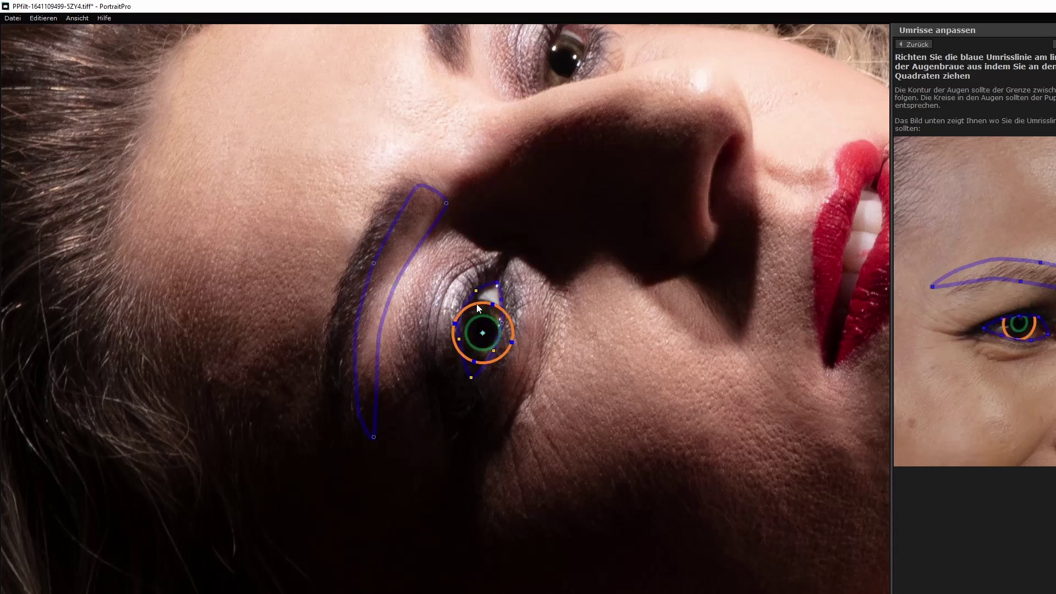
left_click_drag(483, 333, 480, 332)
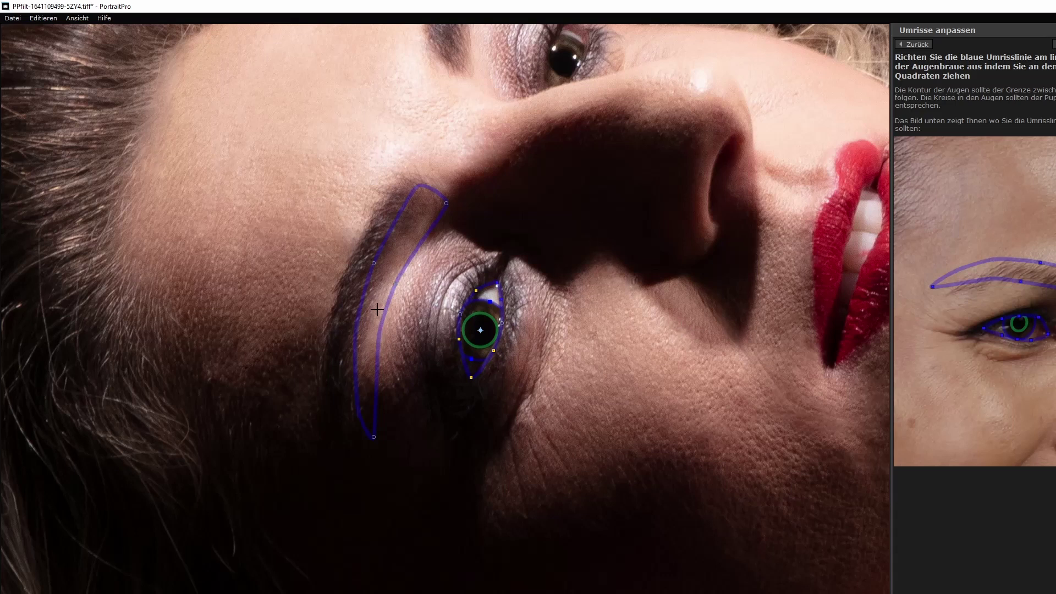
Reshape the eyebrow outline so it follows and covers the brow
left_click_drag(373, 436, 335, 451)
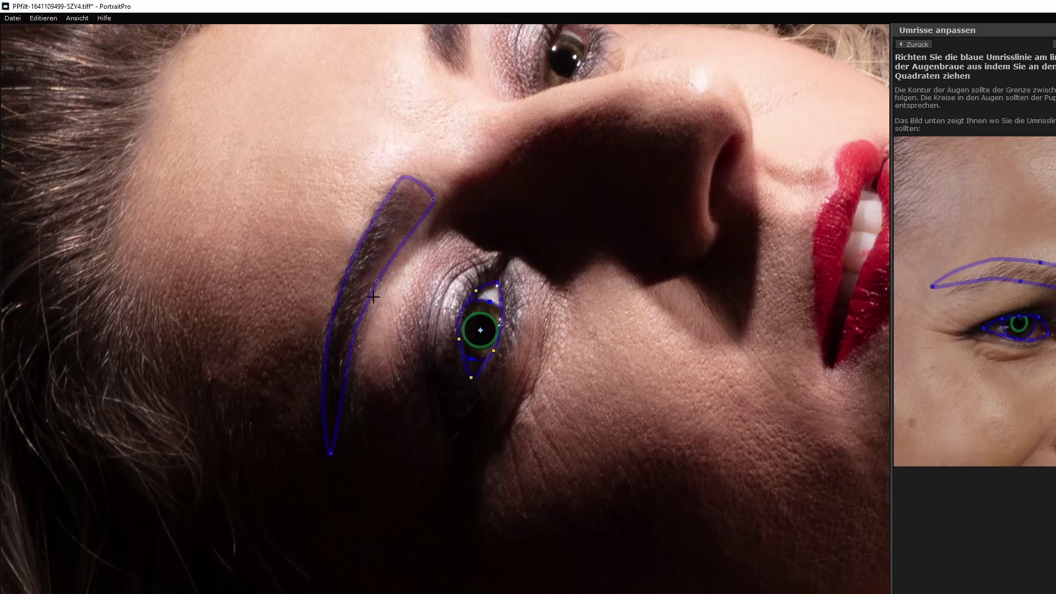
left_click_drag(379, 280, 377, 294)
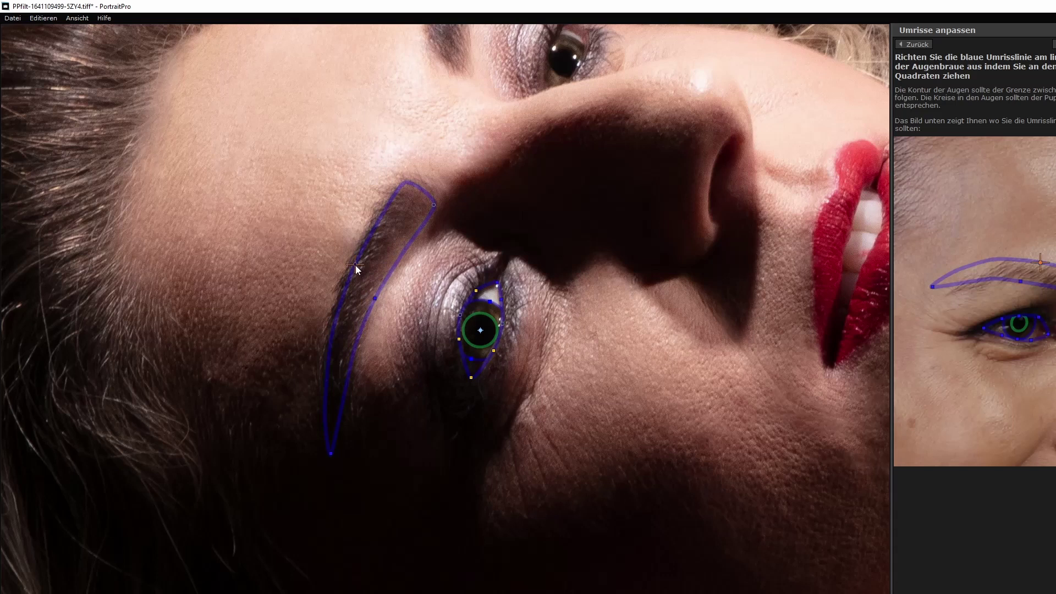
left_click_drag(352, 263, 341, 278)
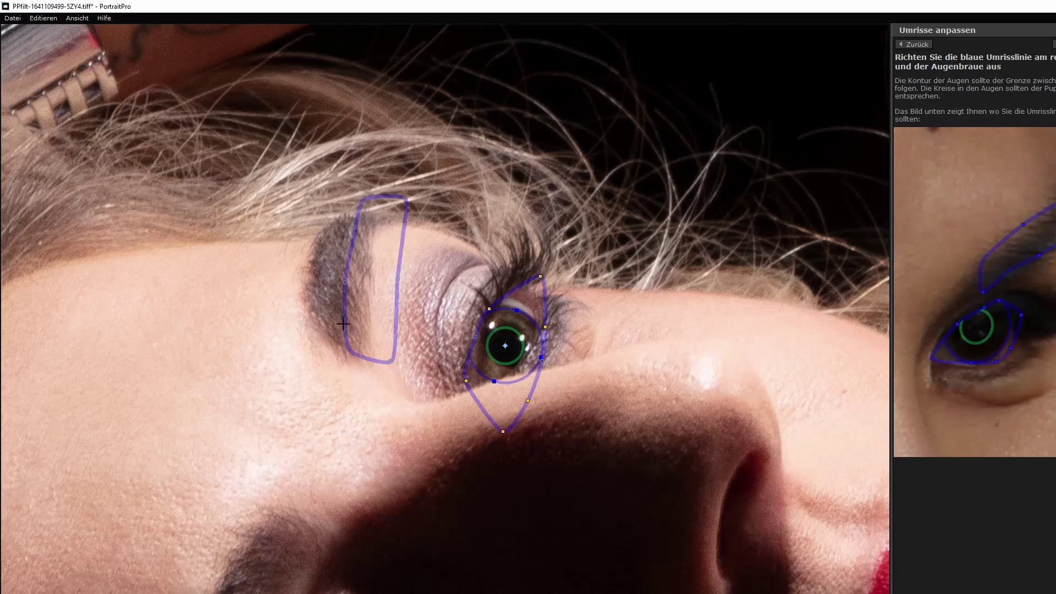
Tighten the blue eyebrow and eye outlines onto the lit eye's brow, upper eyelid and lower lid
left_click_drag(345, 283, 306, 283)
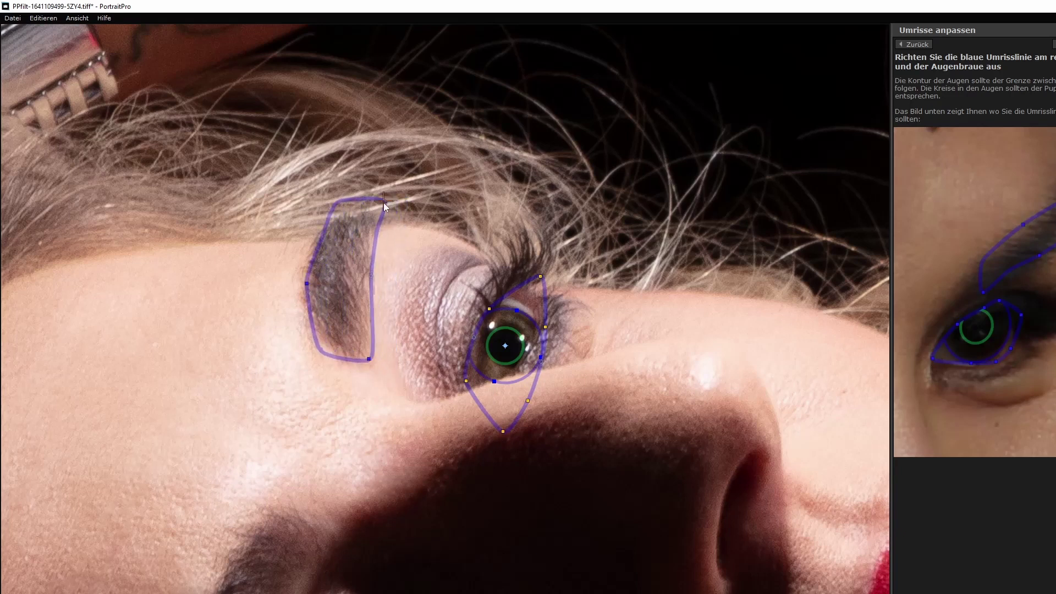
left_click_drag(384, 201, 379, 211)
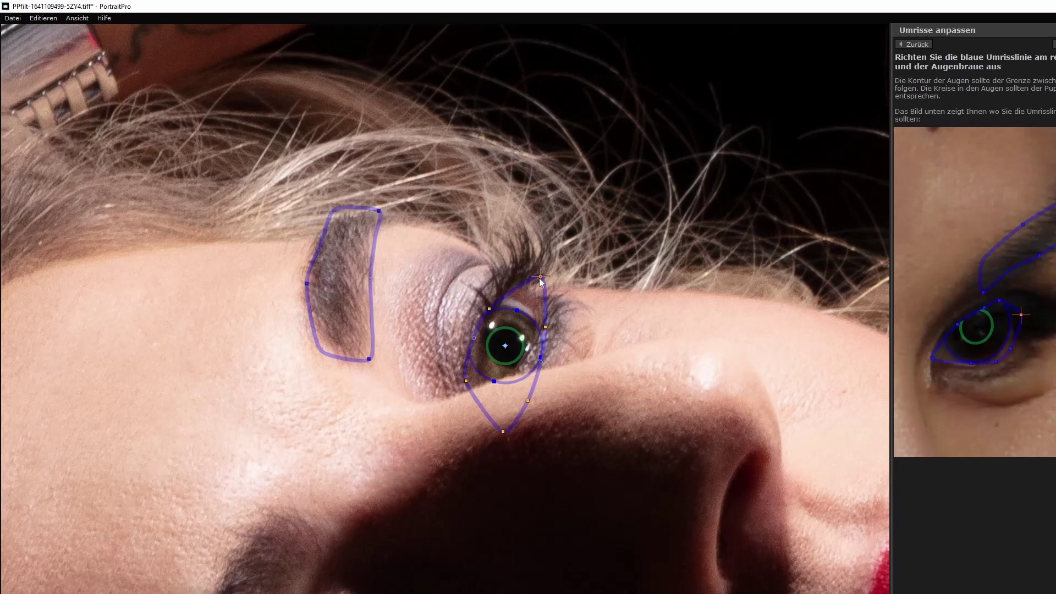
left_click_drag(540, 276, 513, 291)
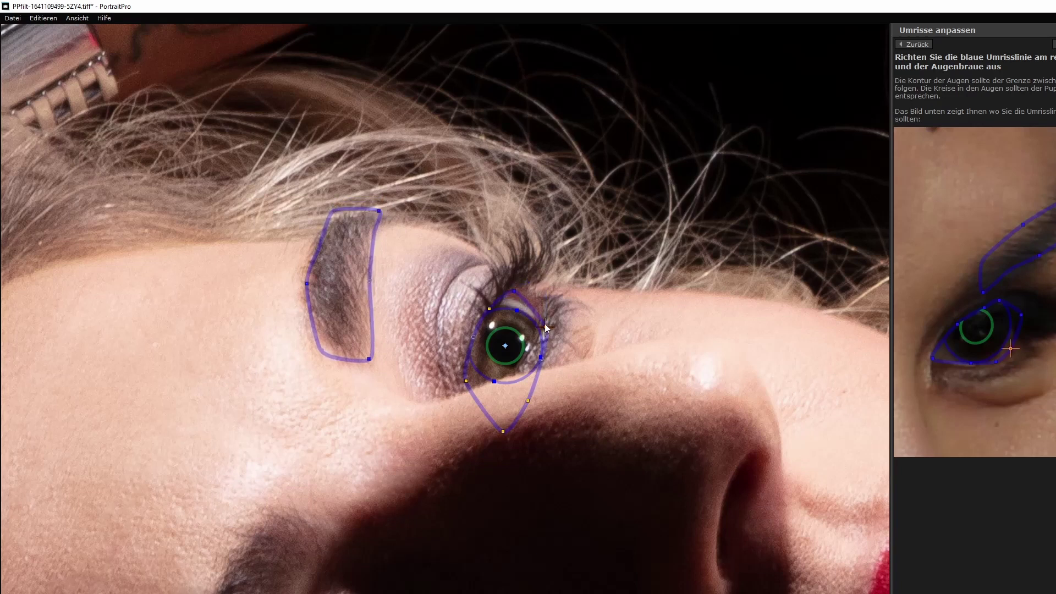
left_click_drag(545, 327, 538, 319)
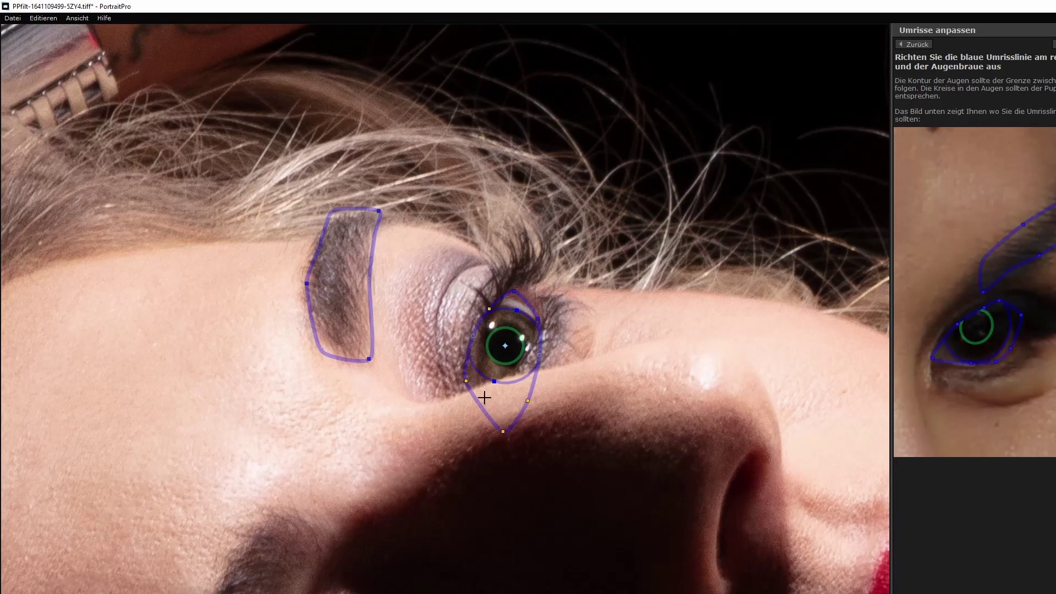
left_click_drag(466, 381, 477, 359)
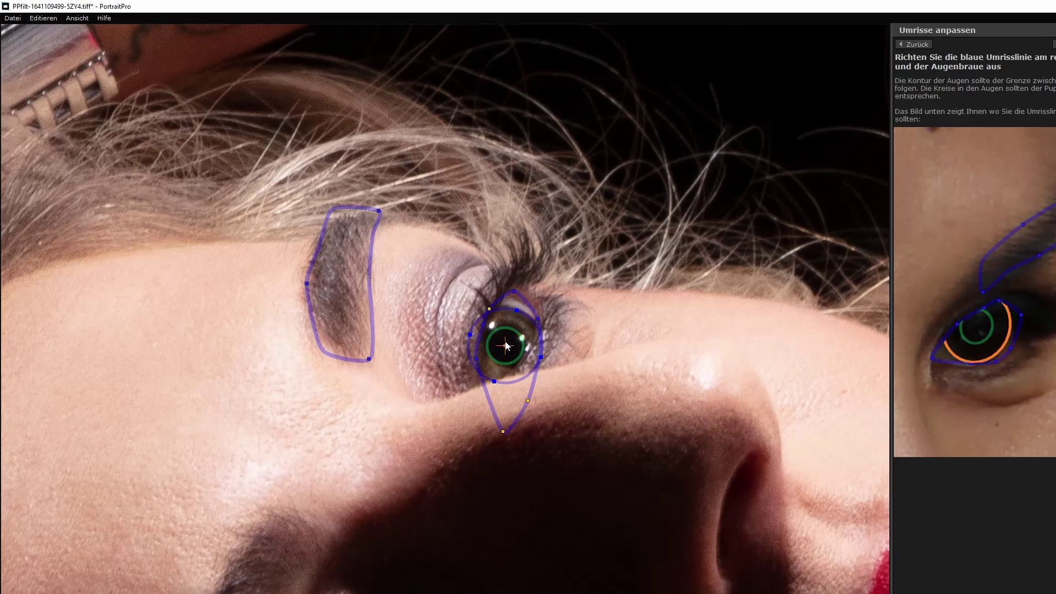
mouse_move(502, 432)
left_mouse_down()
mouse_move(494, 384)
mouse_move(517, 374)
left_mouse_up()
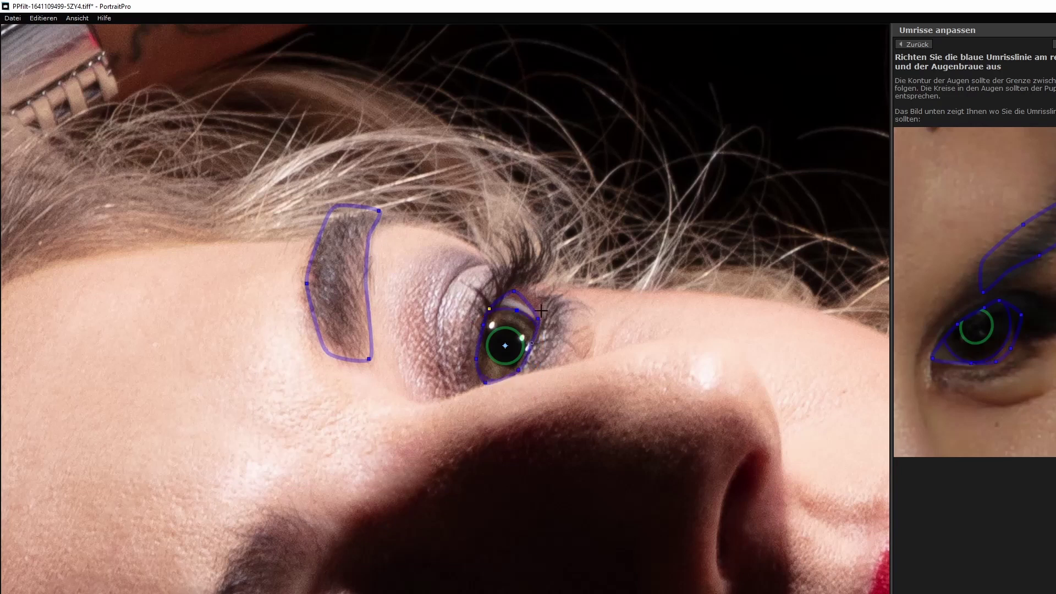
left_click_drag(514, 293, 537, 315)
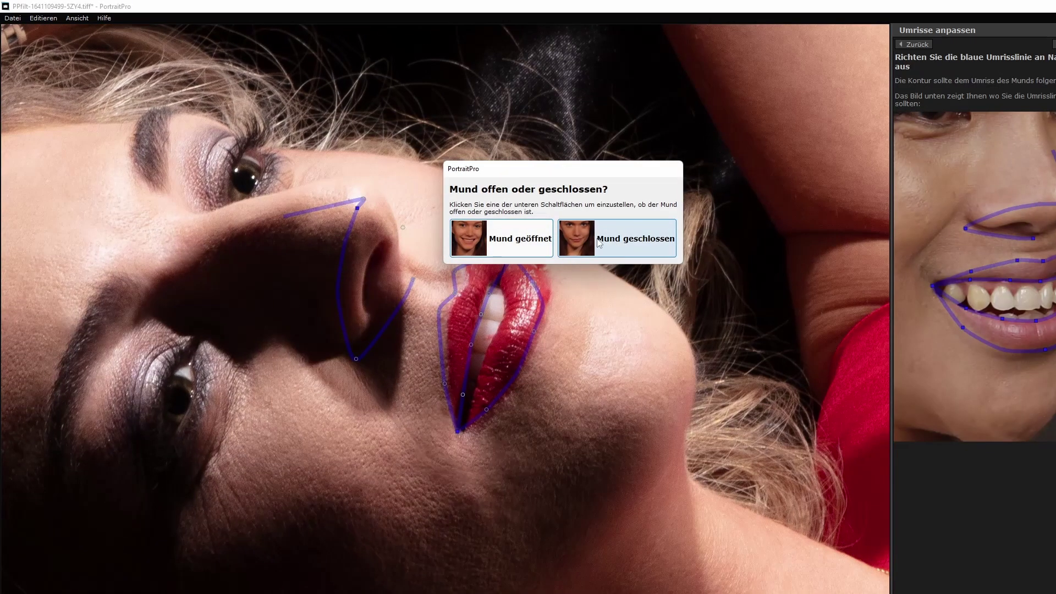
Mark the mouth as open and fit the lip outline to the top lip, right edge and teeth line
left_click(515, 241)
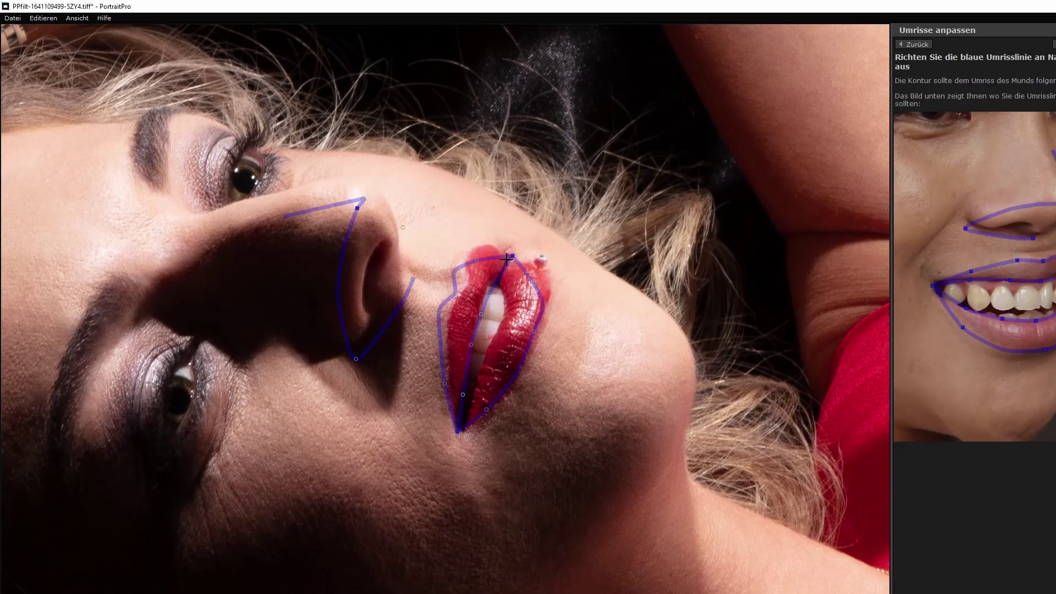
mouse_move(506, 259)
left_mouse_down()
mouse_move(478, 251)
mouse_move(487, 243)
mouse_move(469, 263)
left_mouse_up()
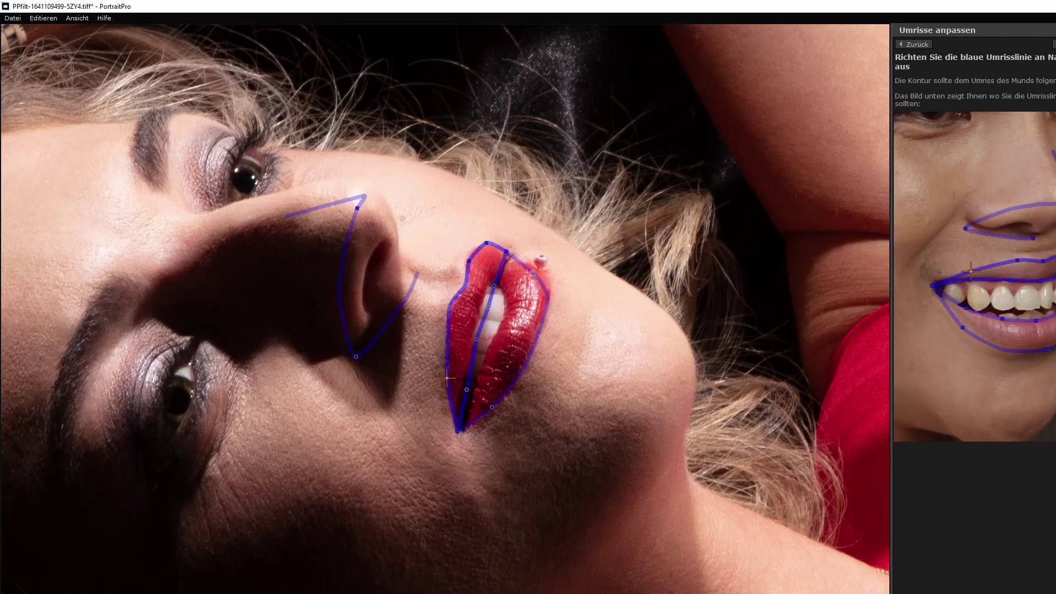
left_click_drag(492, 408, 487, 420)
left_click_drag(544, 329, 540, 326)
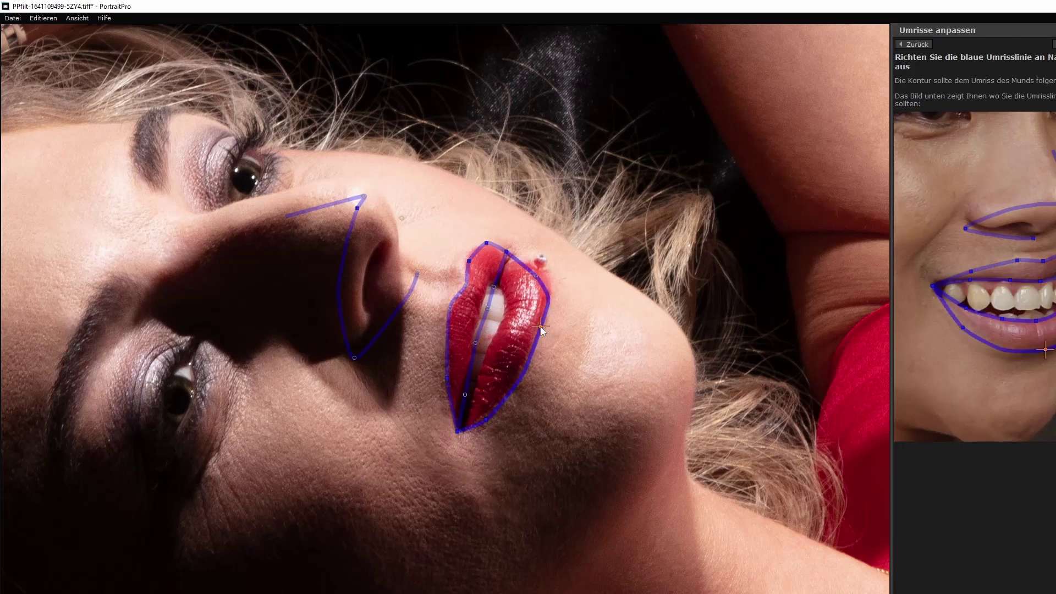
mouse_move(537, 277)
left_mouse_down()
mouse_move(505, 257)
mouse_move(498, 290)
left_mouse_up()
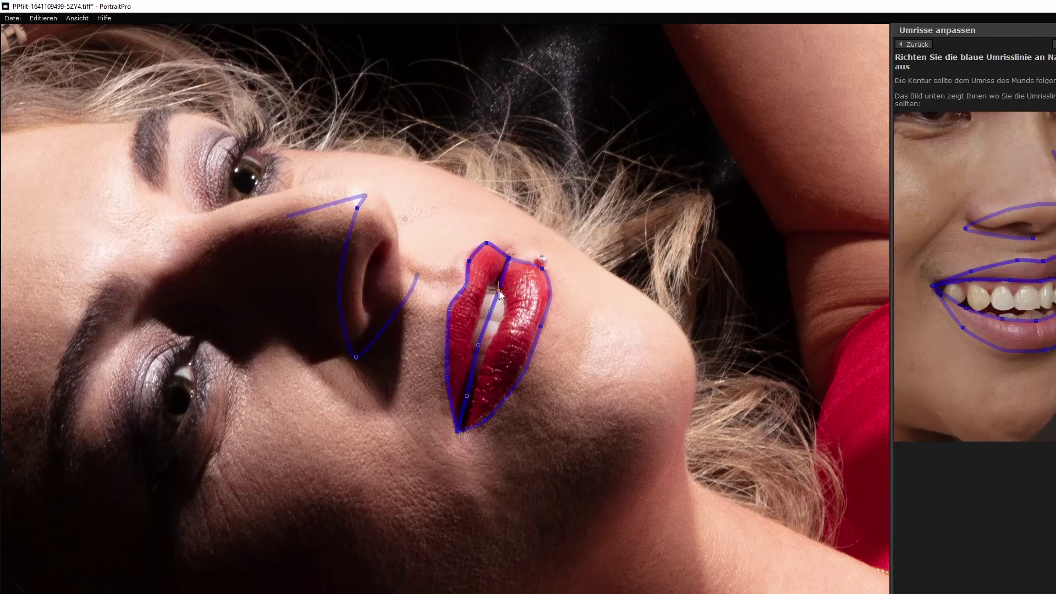
left_click_drag(475, 344, 481, 353)
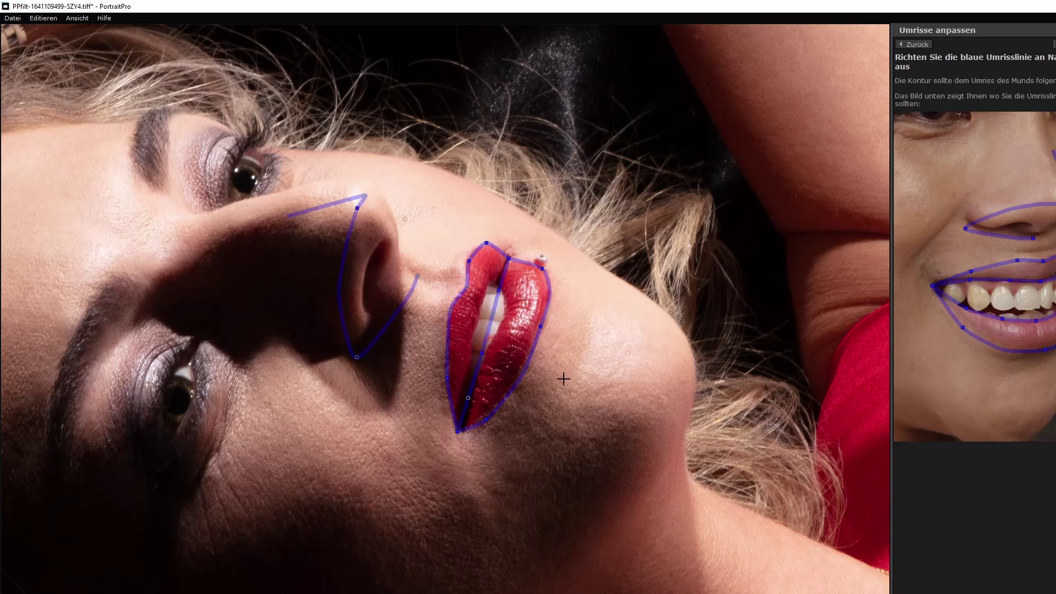
Move on to the face outline and fit it to the jaw, right cheek, hairline and forehead
key("Return")
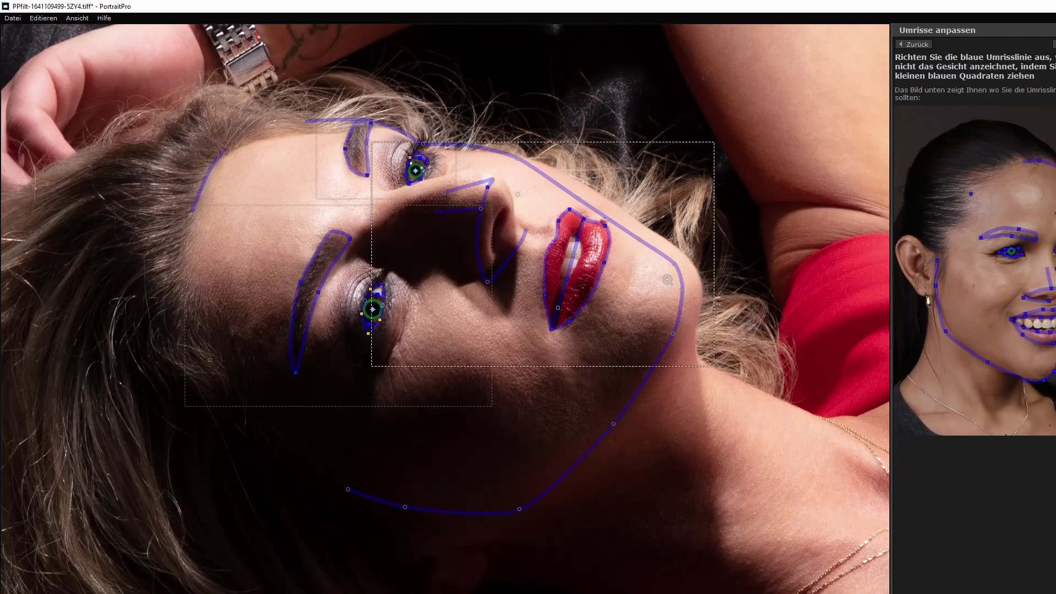
left_click_drag(674, 333, 696, 325)
left_click_drag(648, 236, 648, 226)
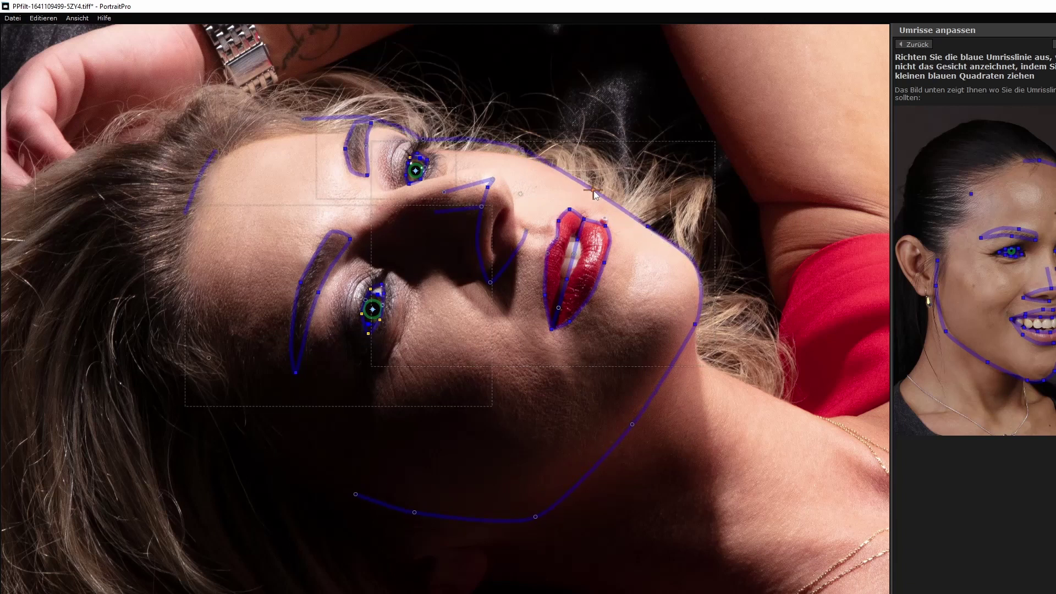
left_click_drag(518, 149, 522, 157)
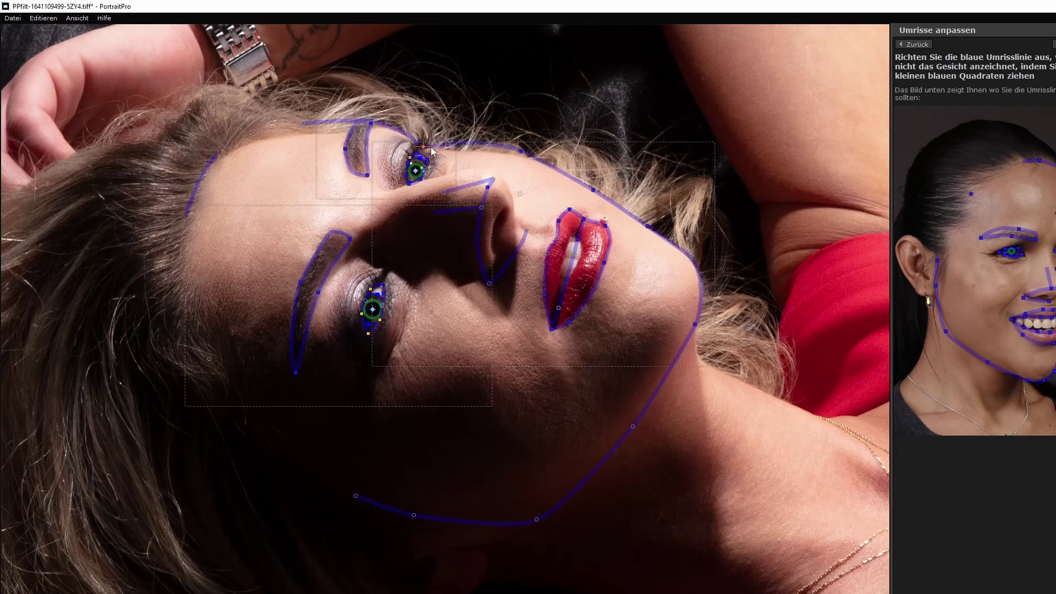
left_click_drag(424, 142, 431, 144)
mouse_move(521, 149)
left_mouse_down()
mouse_move(516, 158)
mouse_move(464, 149)
mouse_move(519, 154)
left_mouse_up()
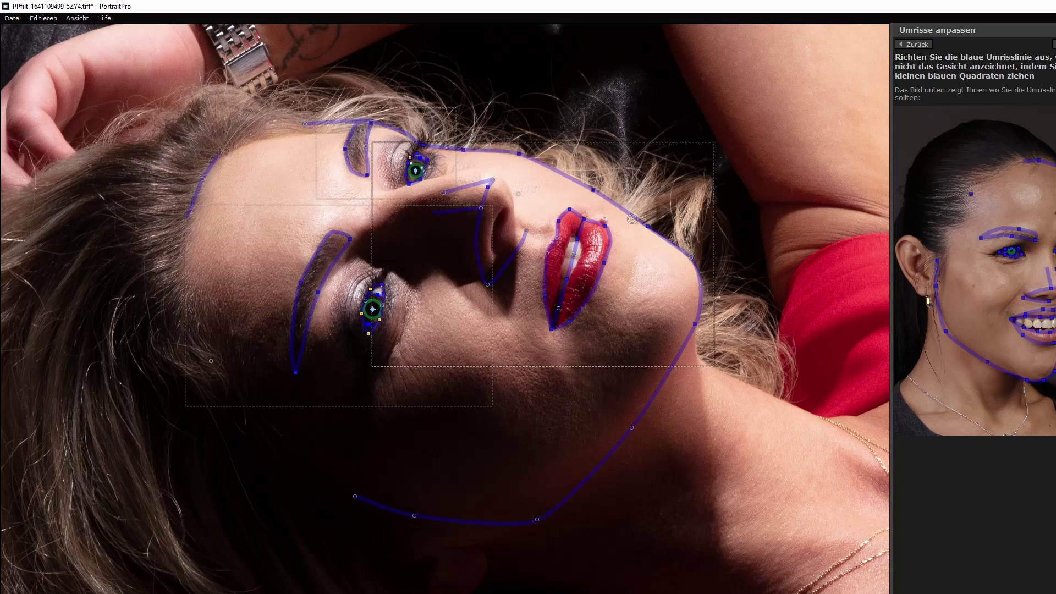
left_click_drag(594, 190, 597, 189)
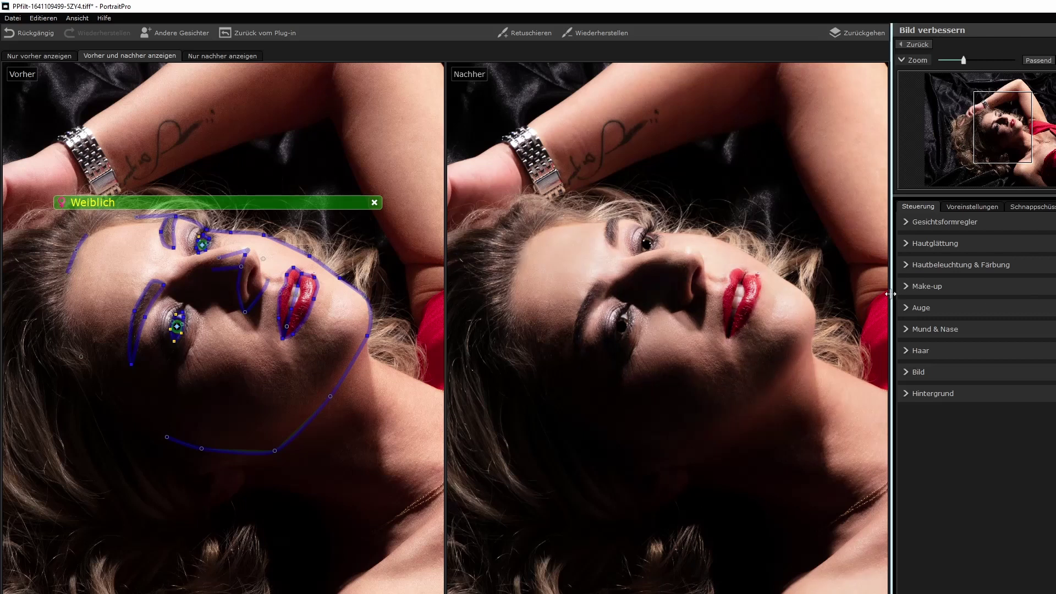
Apply eyeliner at about half strength under Make-up > Mascara, then save back to Photoshop
left_click(928, 286)
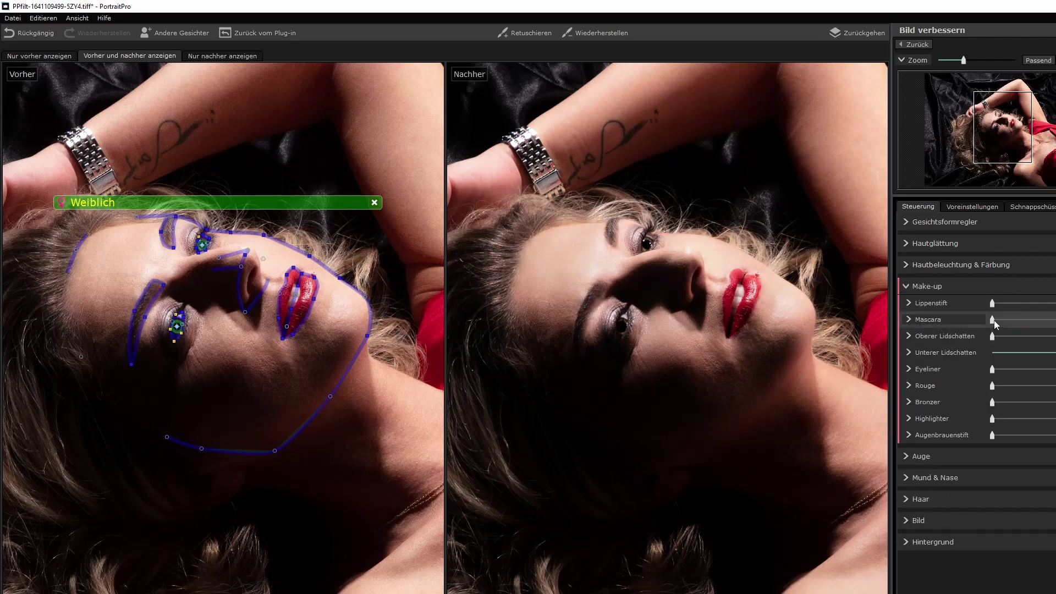
left_click(994, 319)
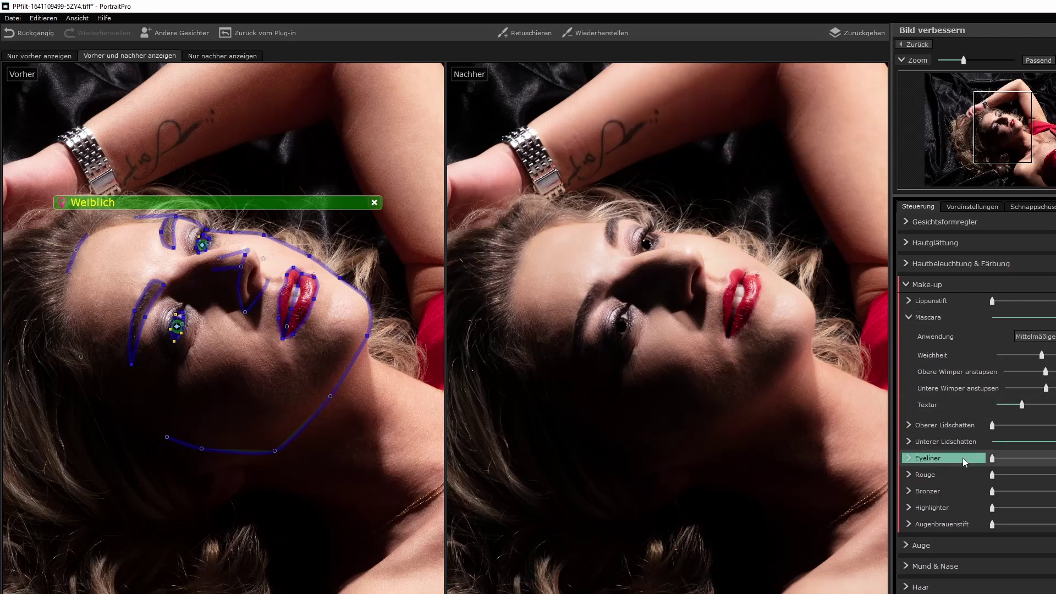
left_click_drag(995, 457, 1055, 459)
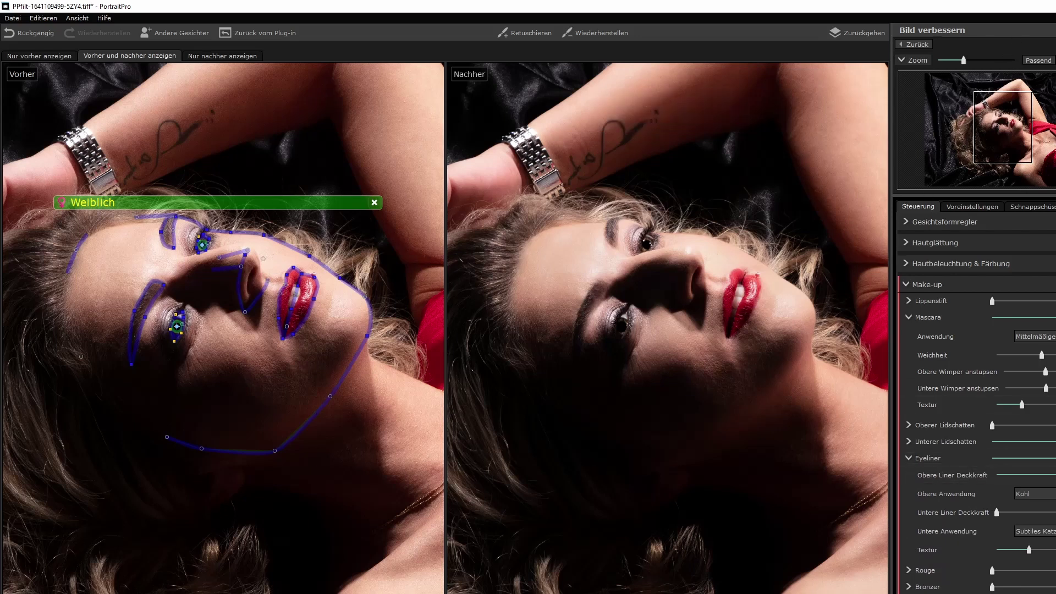
key("ctrl+s")
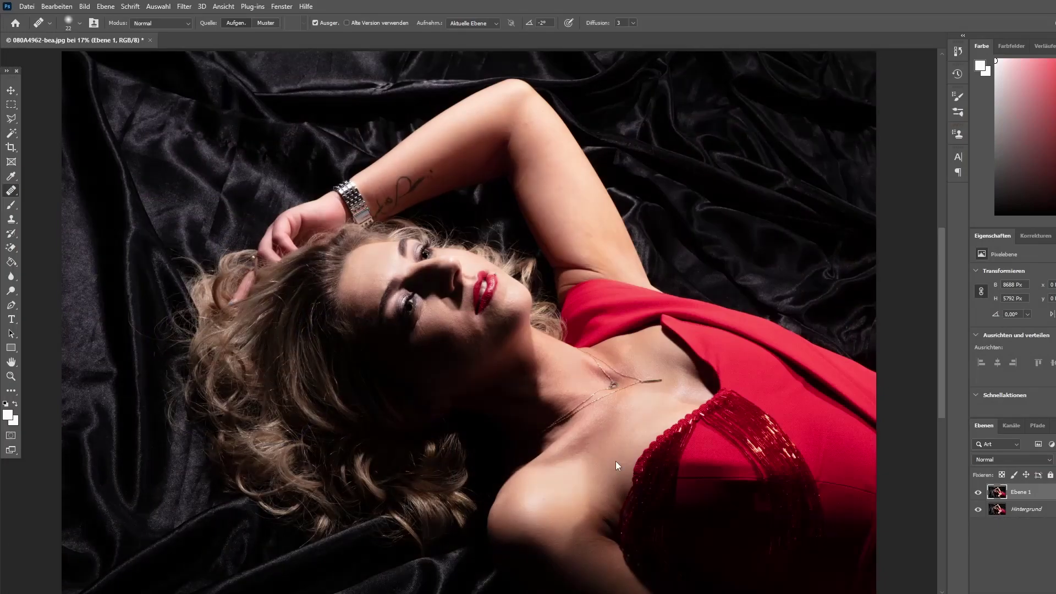
Toggle the PortraitPro layer to compare before and after, restoring it after an accidental delete
left_click(979, 494)
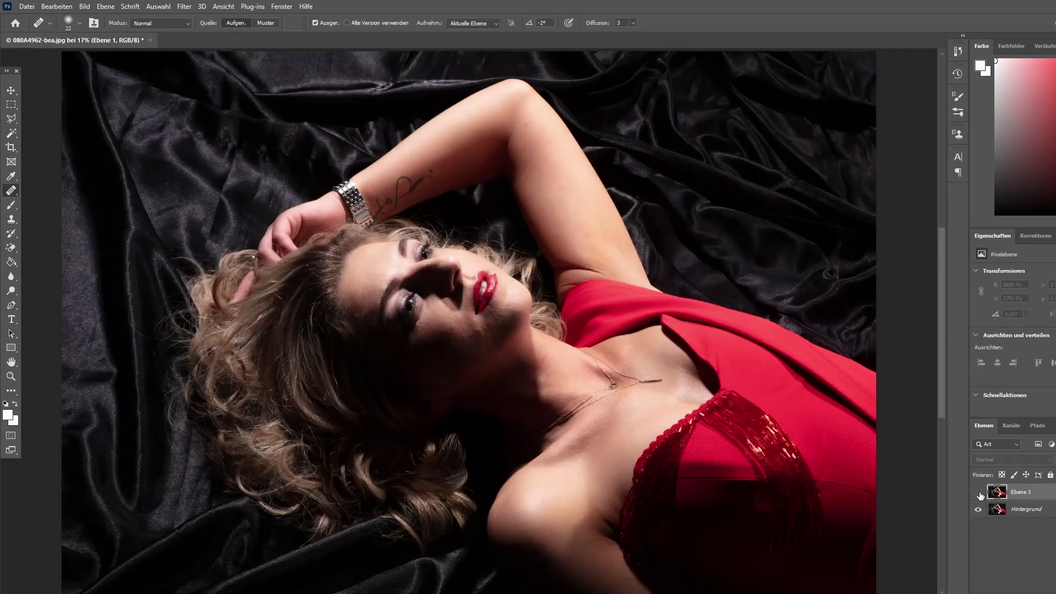
left_click(979, 493)
left_click(979, 494)
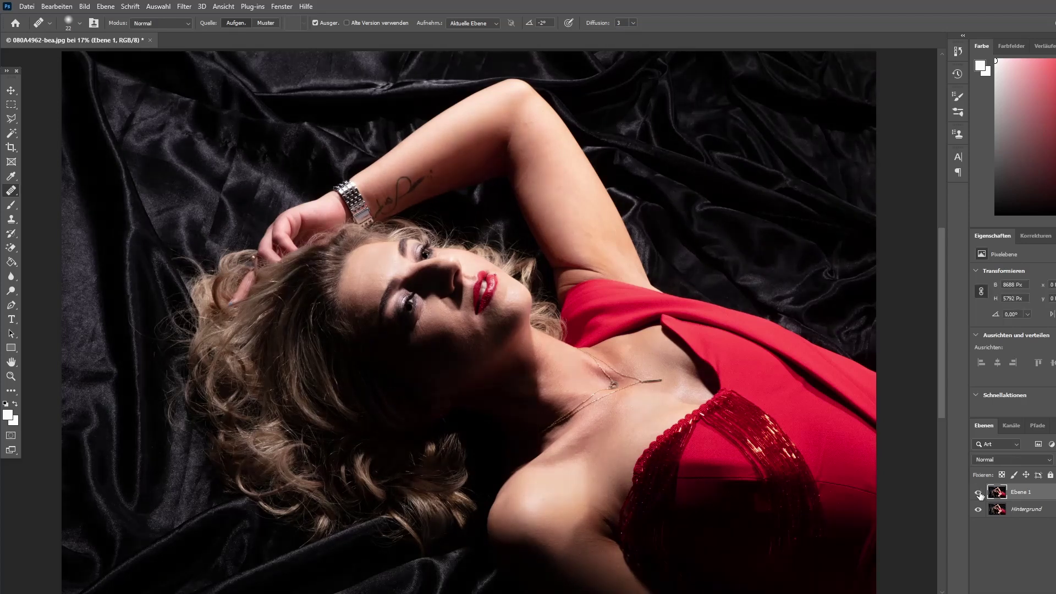
left_click(979, 493)
key("Delete")
key("ctrl+z")
scroll(468, 317, "up", 4)
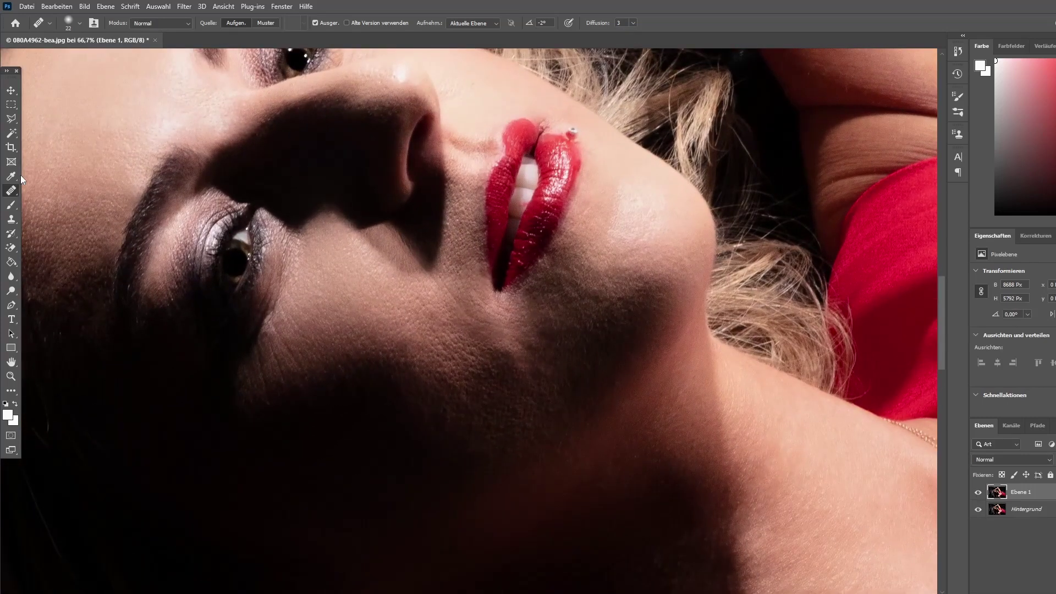
Select the Healing Brush and set its size to 10 px
right_click(11, 191)
left_click(55, 200)
left_click(80, 24)
left_click_drag(36, 51, 27, 52)
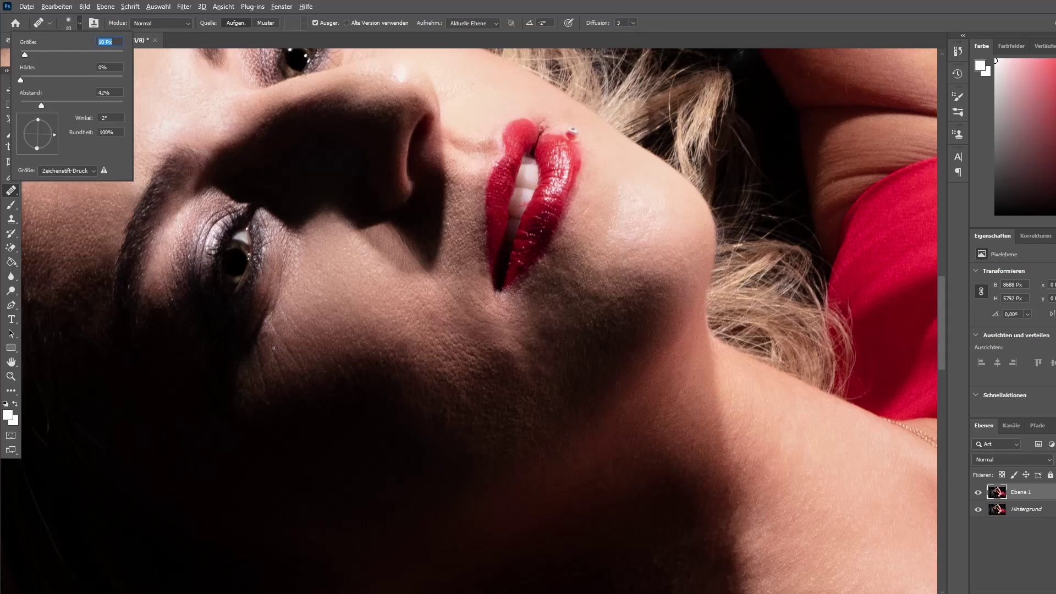
left_click(295, 357)
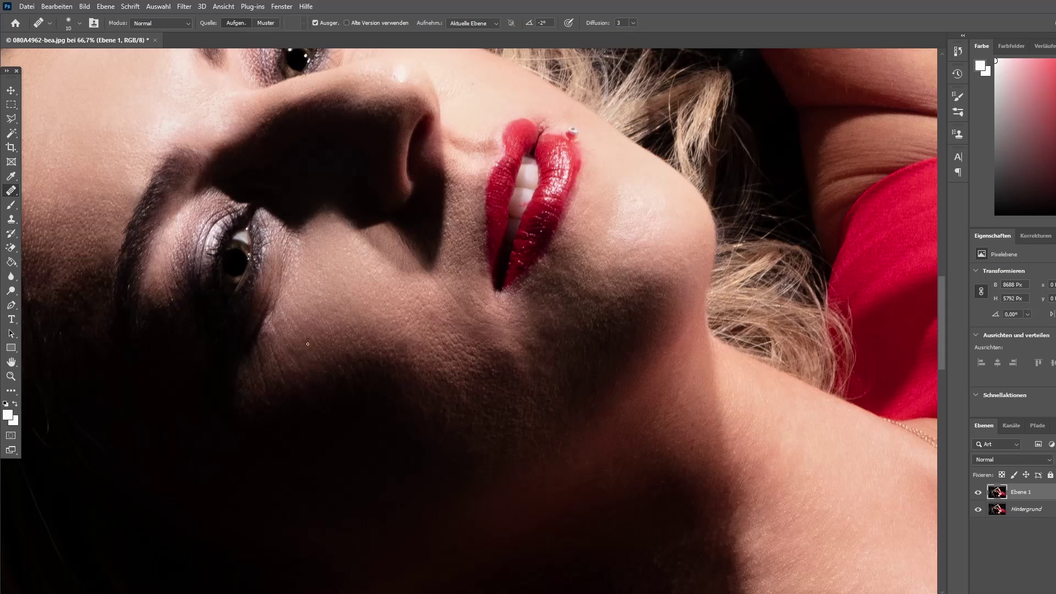
Heal the small blemishes on the cheek from clean skin samples, then merge down
left_click_drag(283, 382, 268, 363)
left_click(355, 351, "alt")
left_click_drag(333, 376, 323, 374)
left_click_drag(419, 369, 391, 347)
left_click(409, 373, "alt")
scroll(586, 284, "up", 3)
scroll(668, 323, "up", 2)
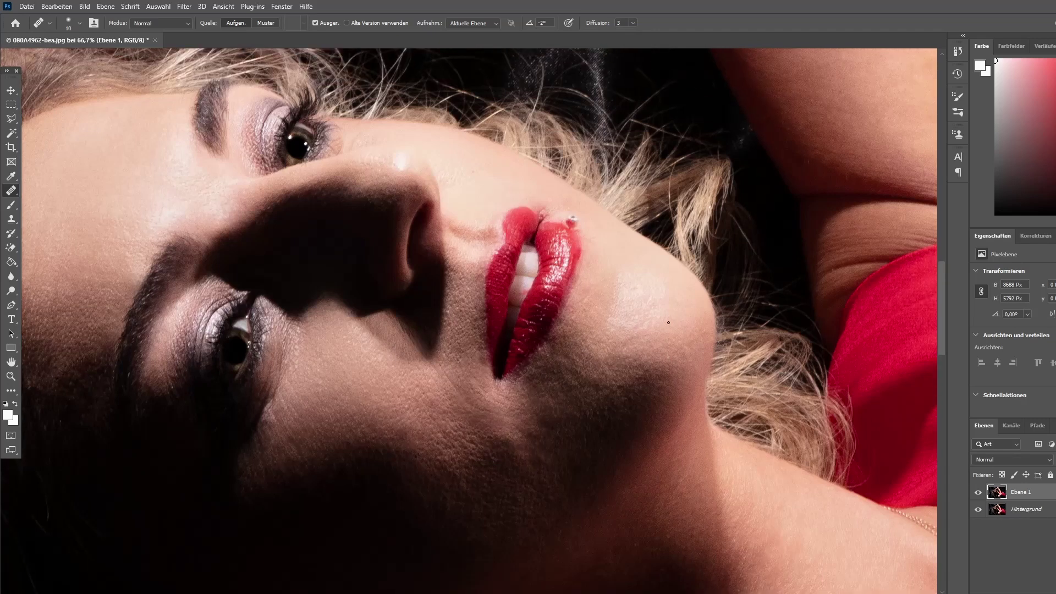
key("ctrl+e")
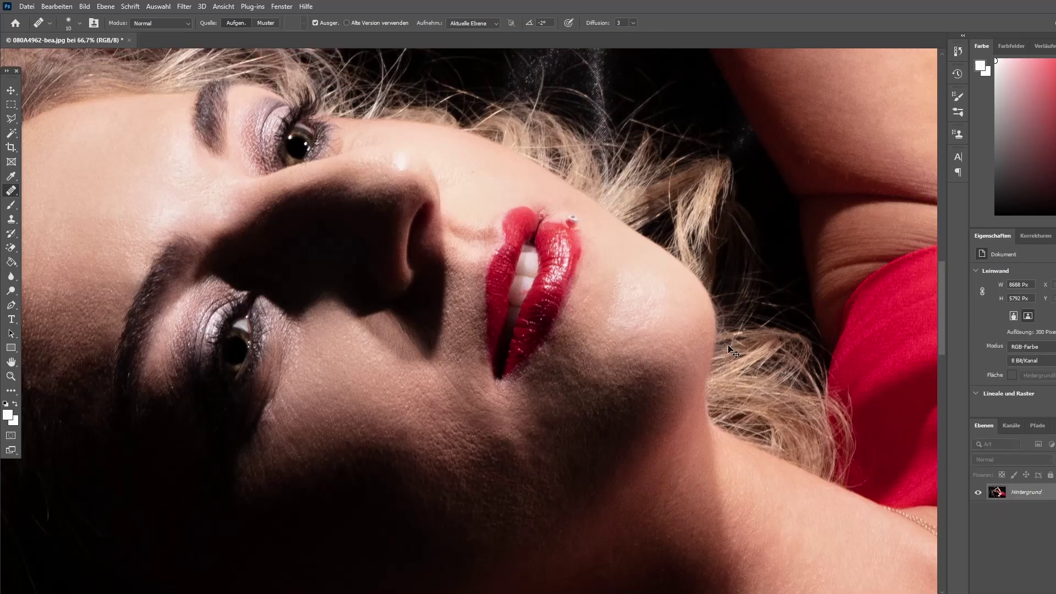
Duplicate the background onto a new layer and zoom in close on the lips
key("ctrl+j")
key("ctrl+plus")
key("ctrl+plus")
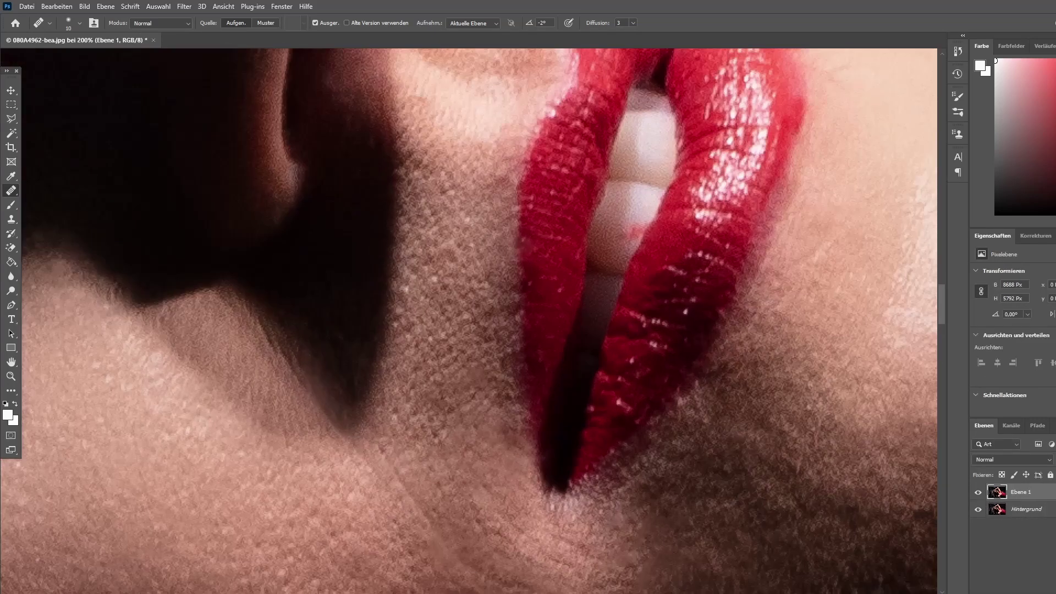
scroll(519, 556, "right", 5)
scroll(519, 556, "up", 2)
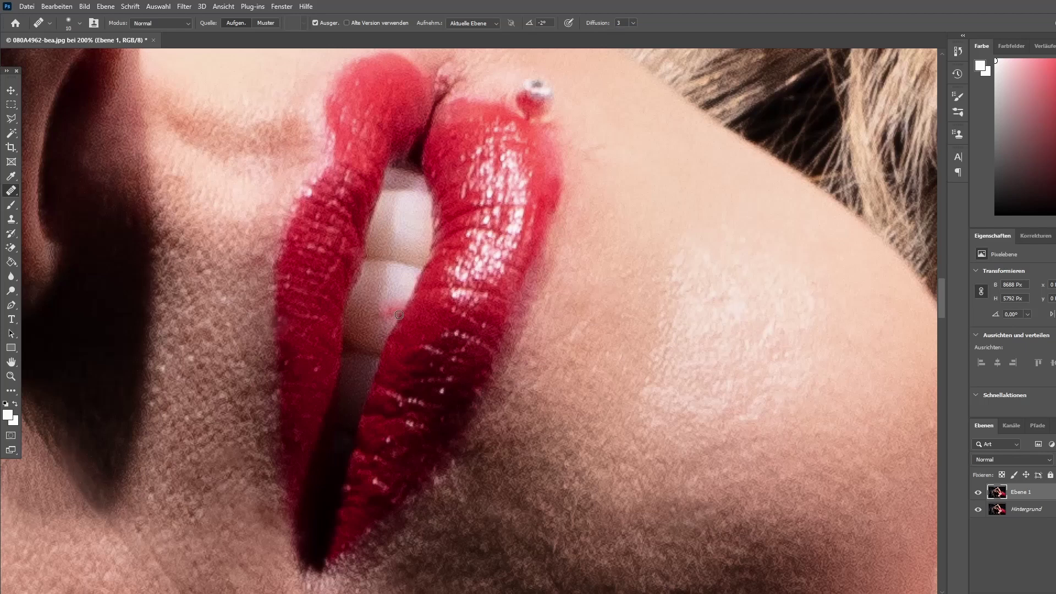
Heal the red spot on the front teeth using clean tooth samples, then merge down
left_click_drag(400, 315, 370, 317)
mouse_move(380, 310)
left_mouse_down()
mouse_move(403, 314)
mouse_move(379, 334)
mouse_move(397, 315)
left_mouse_up()
left_click_drag(382, 318, 396, 324)
left_click_drag(403, 312, 401, 318)
left_click(403, 288, "alt")
mouse_move(403, 303)
left_mouse_down()
mouse_move(388, 321)
mouse_move(388, 306)
left_mouse_up()
left_click_drag(624, 140, 614, 139)
key("ctrl+e")
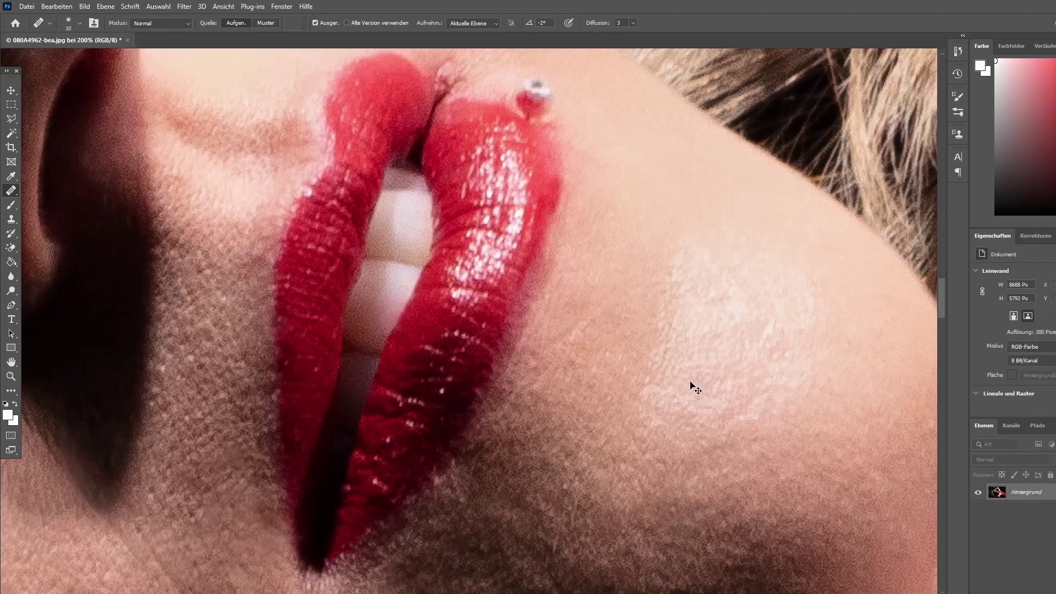
Zoom in on the face, duplicate the background, and enlarge the healing brush
key("ctrl+minus")
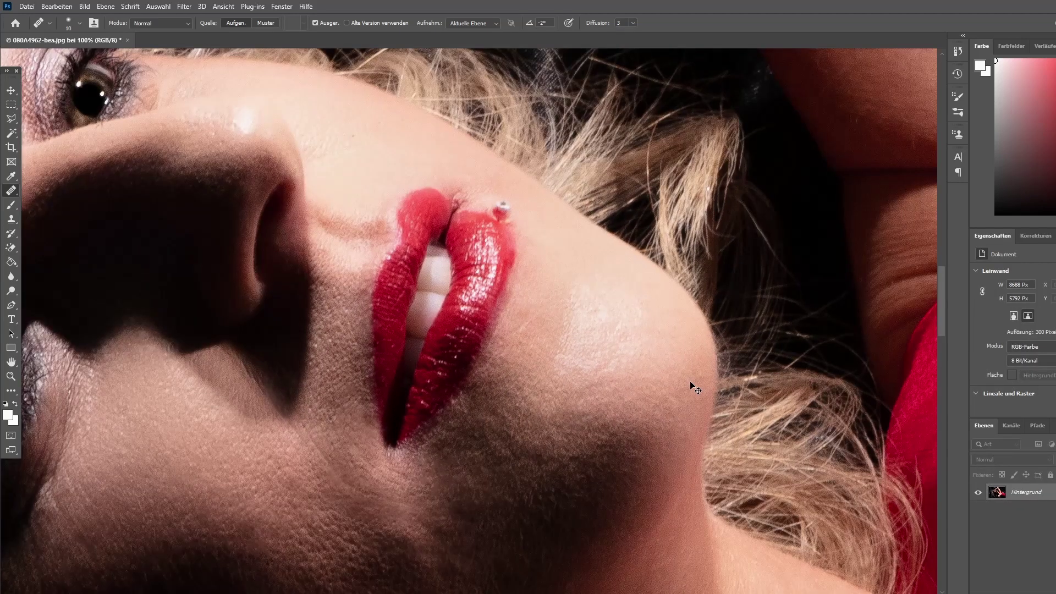
key("ctrl+0")
key("ctrl+plus")
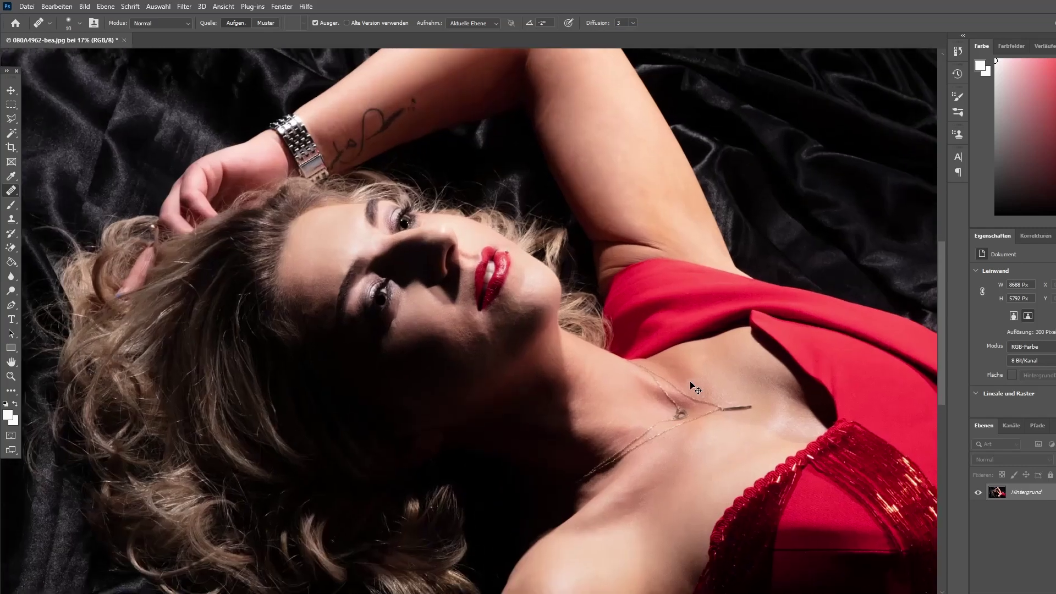
key("ctrl+plus")
key("ctrl+plus")
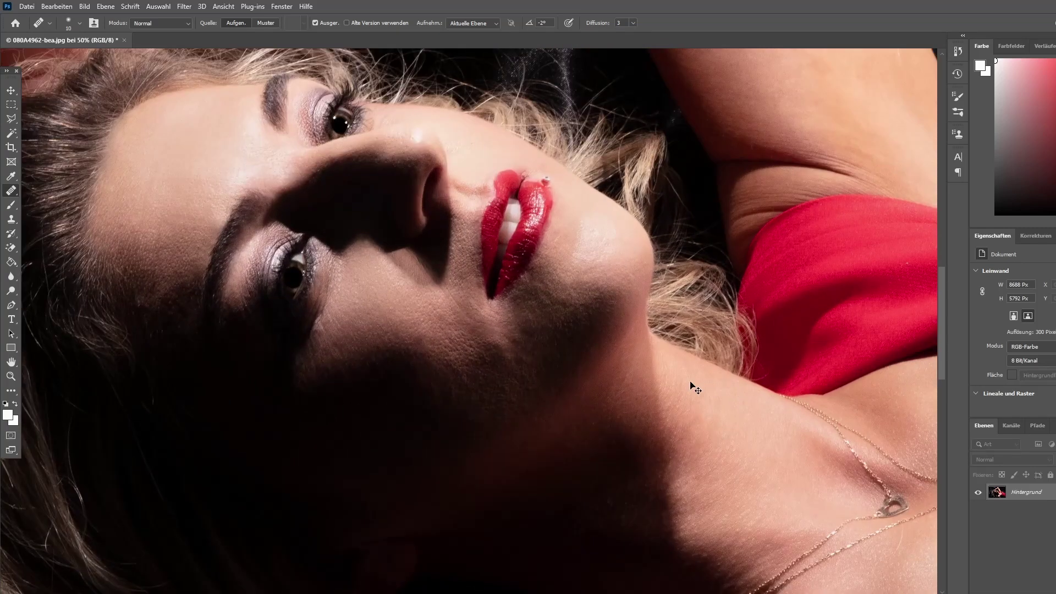
key("ctrl+j")
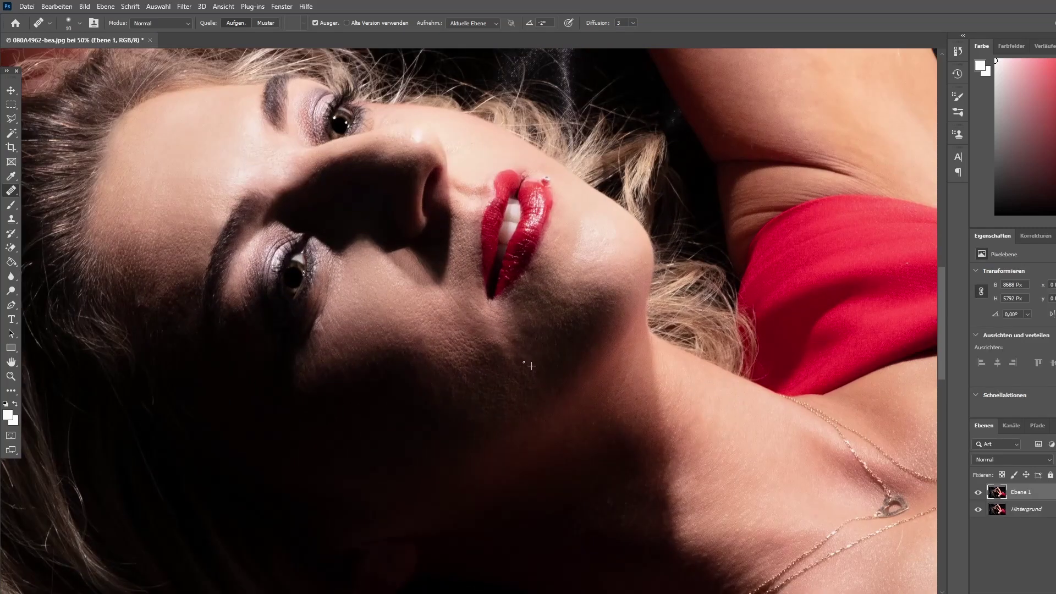
left_click(66, 24)
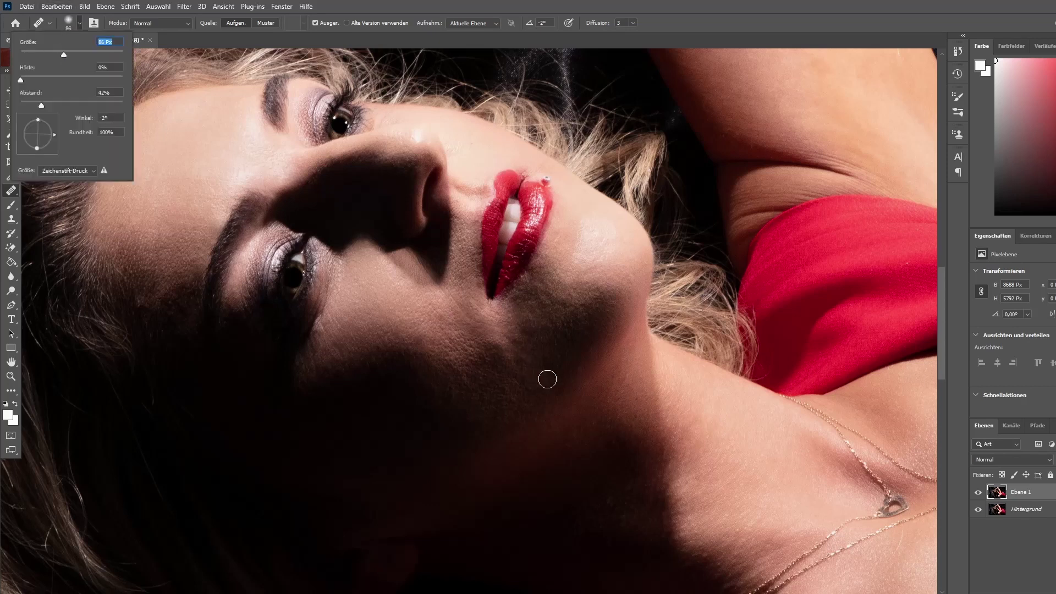
key("Return")
Heal patches along the chin from nearby clean skin samples
left_click(523, 370, "alt")
left_click_drag(527, 327, 491, 358)
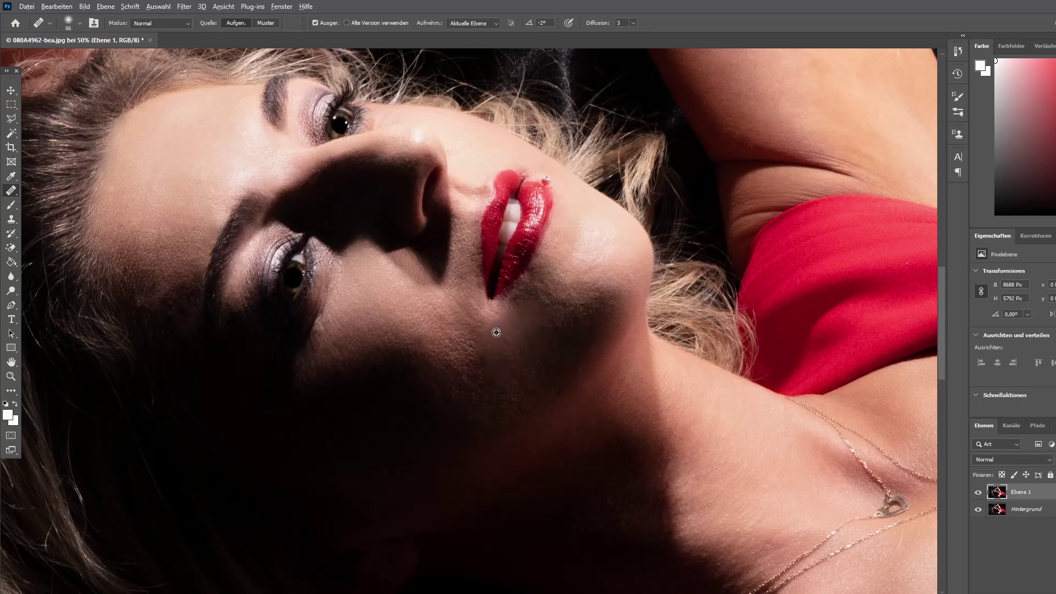
left_click(449, 325, "alt")
left_click_drag(483, 334, 477, 313)
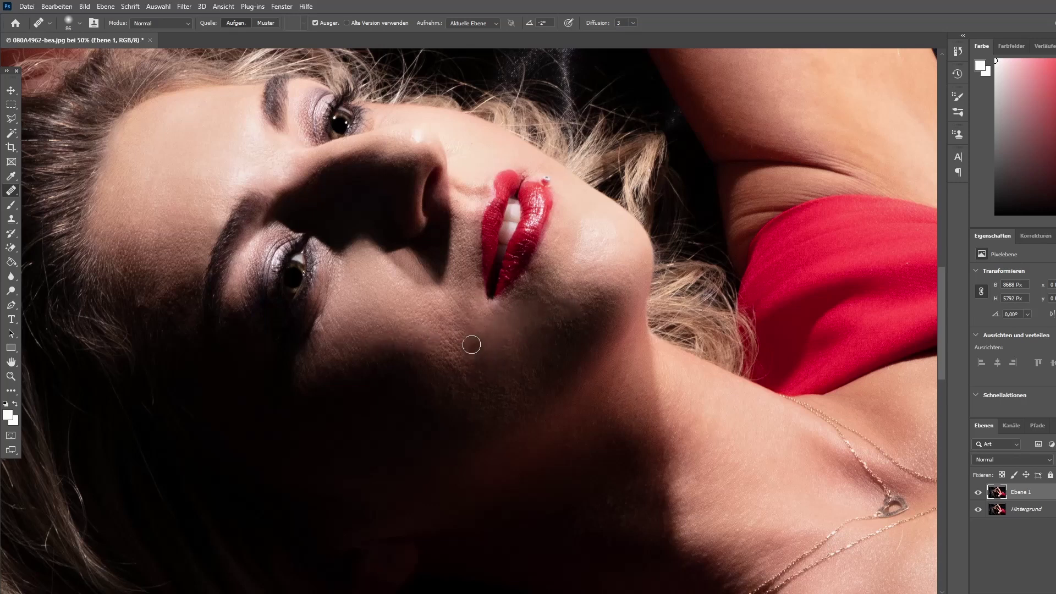
mouse_move(453, 348)
left_mouse_down()
mouse_move(461, 334)
mouse_move(448, 352)
left_mouse_up()
left_click(494, 328, "alt")
left_click(471, 346)
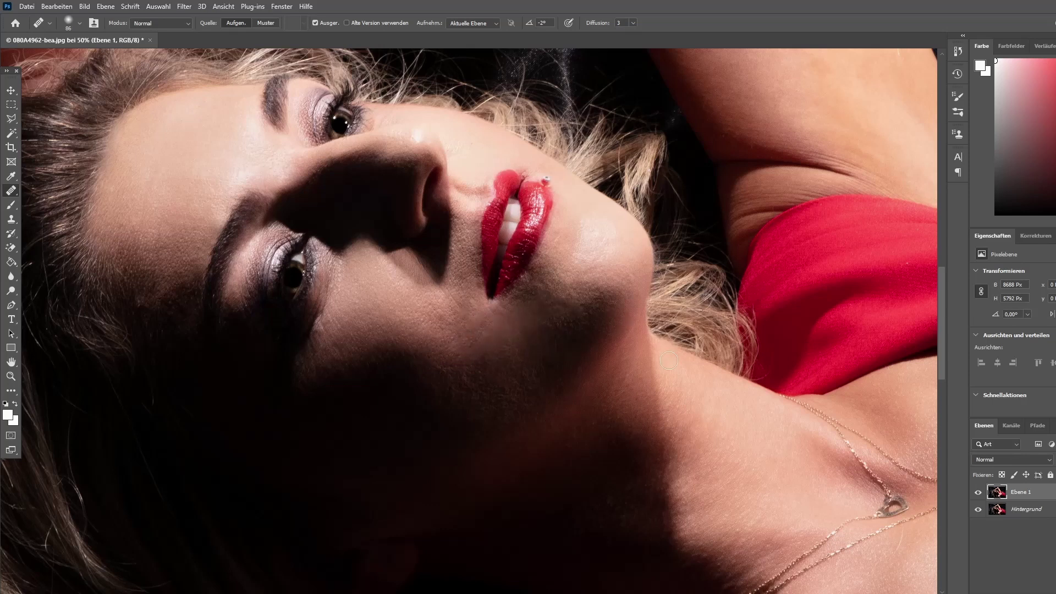
Compare the chin retouch before and after, touch up below the lips, and merge down
left_click(979, 492)
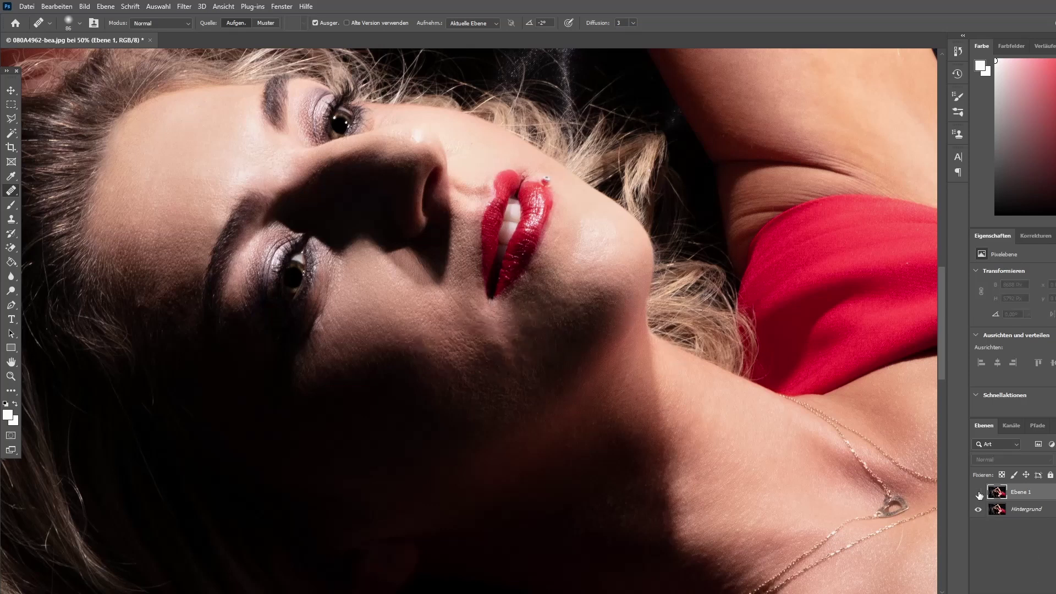
left_click(979, 493)
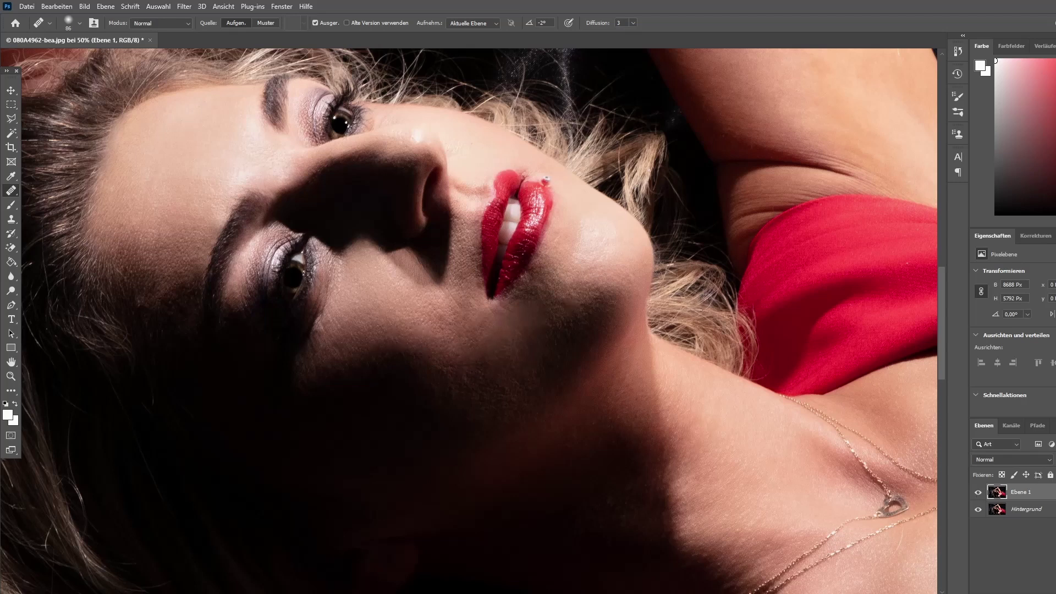
left_click_drag(503, 308, 467, 360)
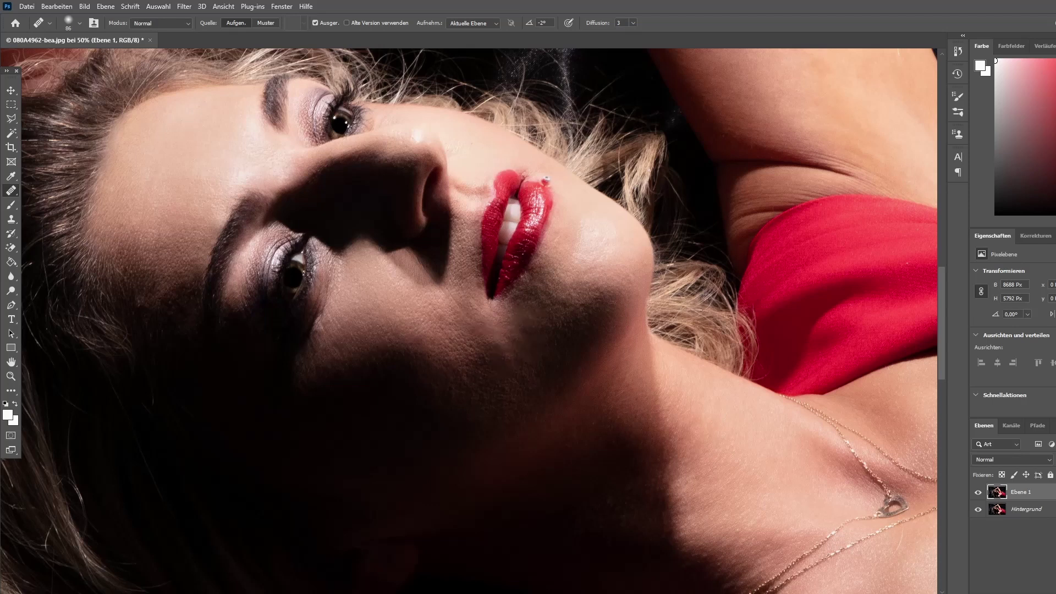
key("ctrl+e")
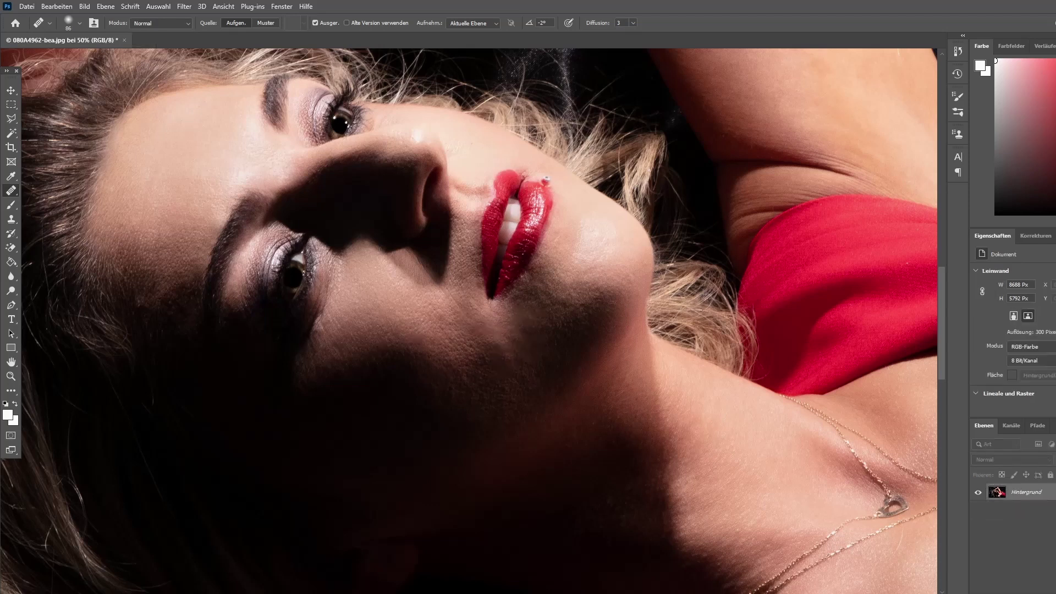
Save the photo and duplicate it onto a new layer
key("ctrl+0")
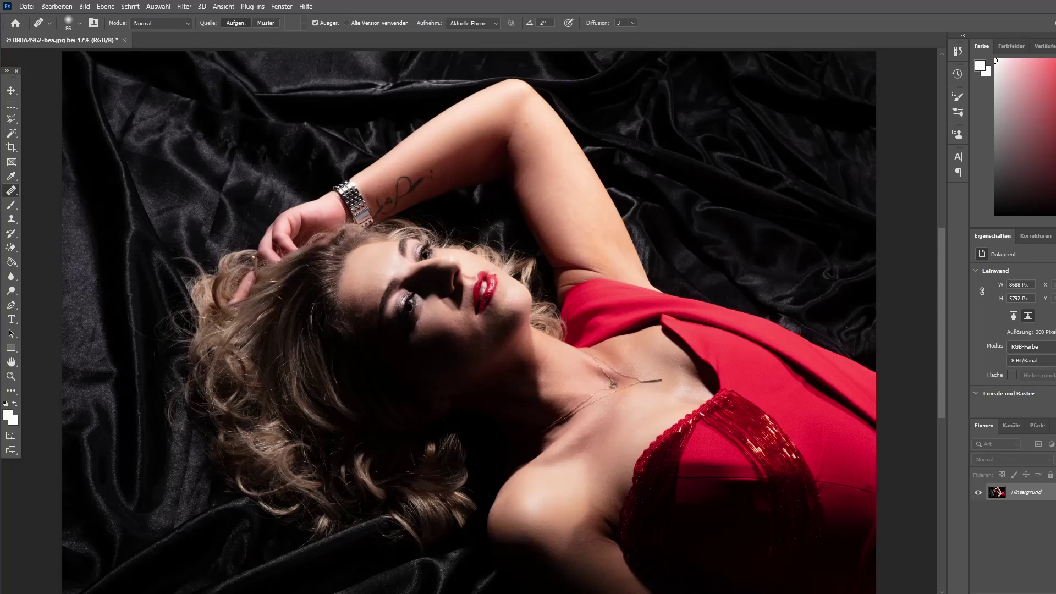
key("ctrl+s")
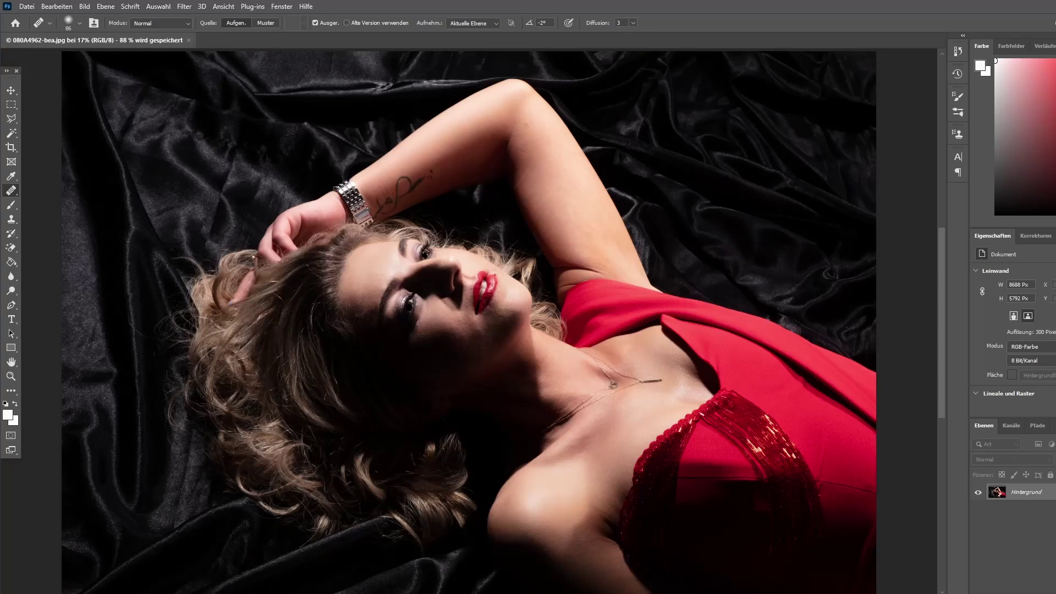
key("ctrl+j")
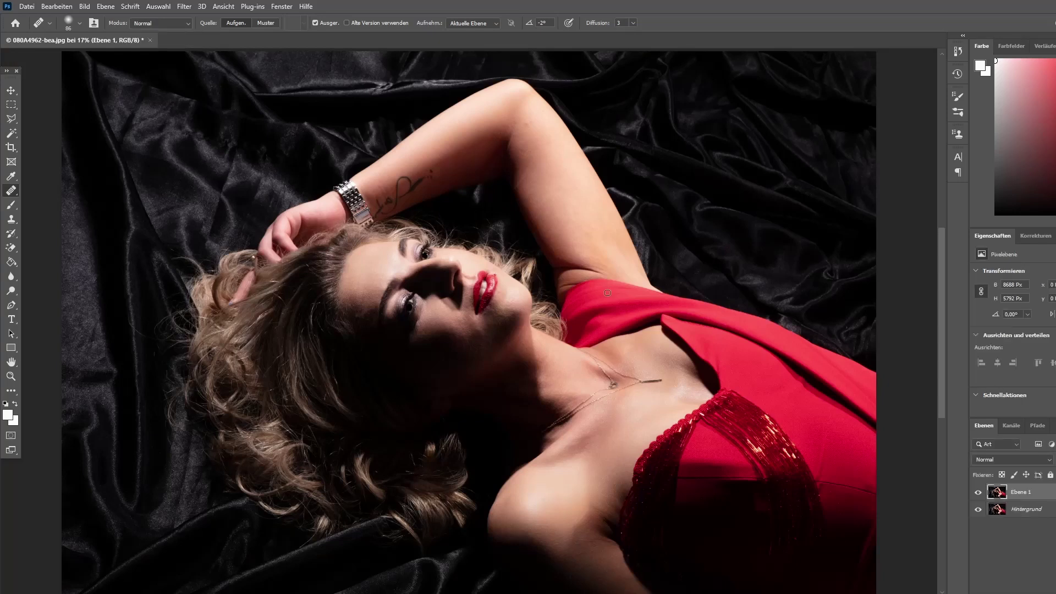
Set up the Clone Stamp in Lighten (Aufhellen) mode with a 168 px brush
left_click(13, 220)
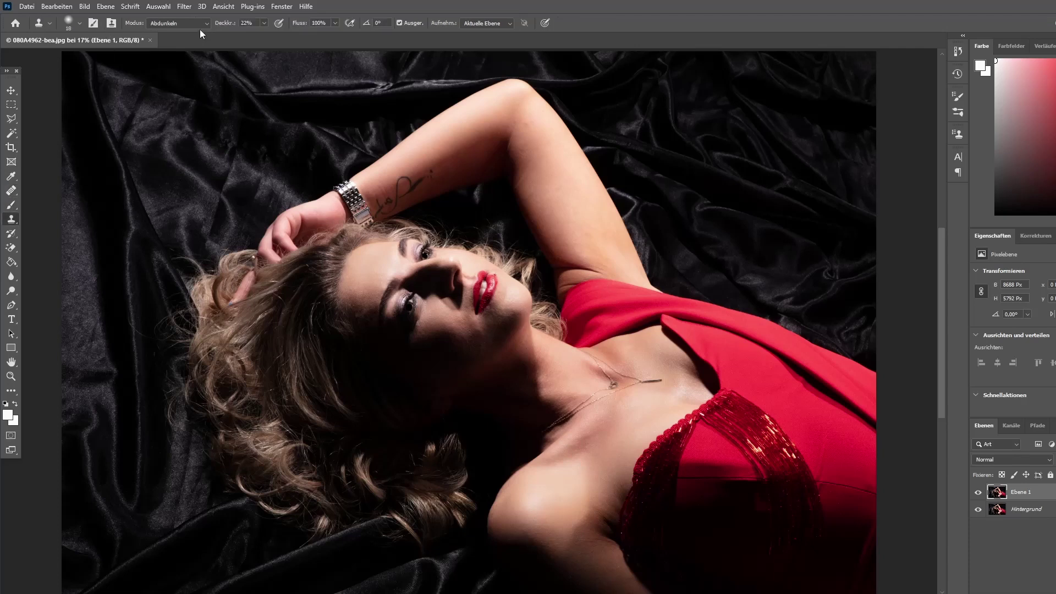
left_click(187, 23)
left_click(176, 113)
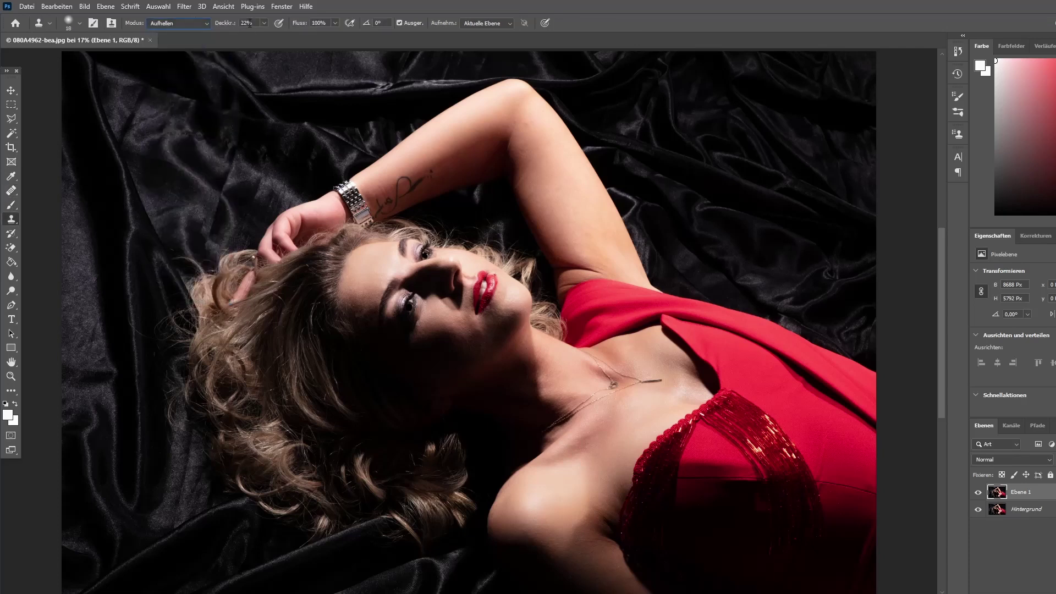
left_click(73, 23)
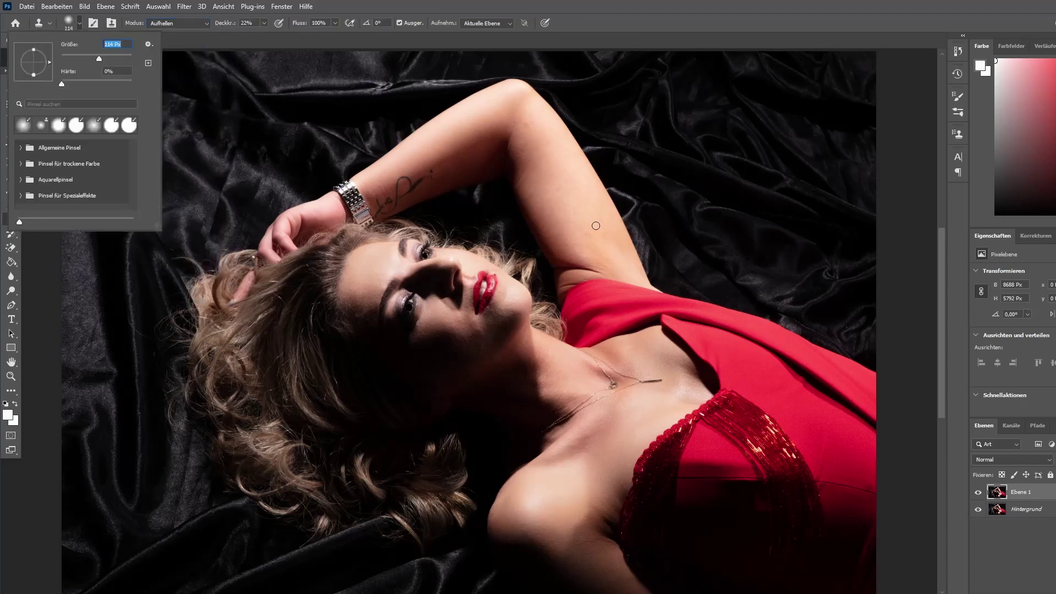
left_click_drag(99, 58, 108, 58)
left_click(572, 188)
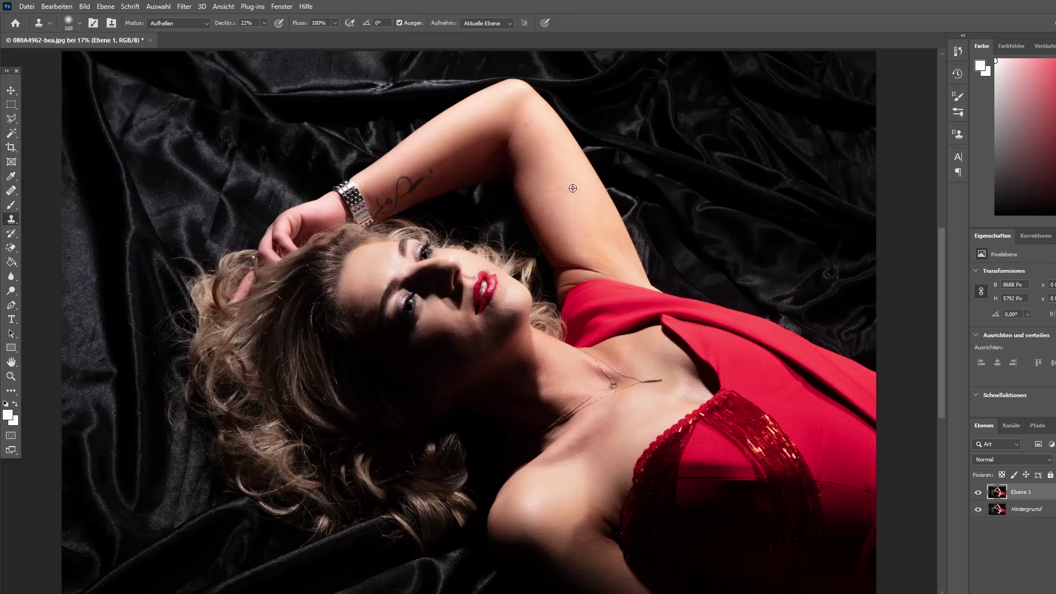
Clone lighter skin over the inner raised arm, compare before and after, and merge down
left_click(594, 217)
mouse_move(602, 225)
left_mouse_down()
mouse_move(602, 215)
mouse_move(619, 250)
mouse_move(600, 262)
left_mouse_up()
left_click(575, 191, "alt")
left_click(591, 215, "alt")
mouse_move(619, 263)
left_mouse_down()
mouse_move(581, 253)
mouse_move(611, 249)
left_mouse_up()
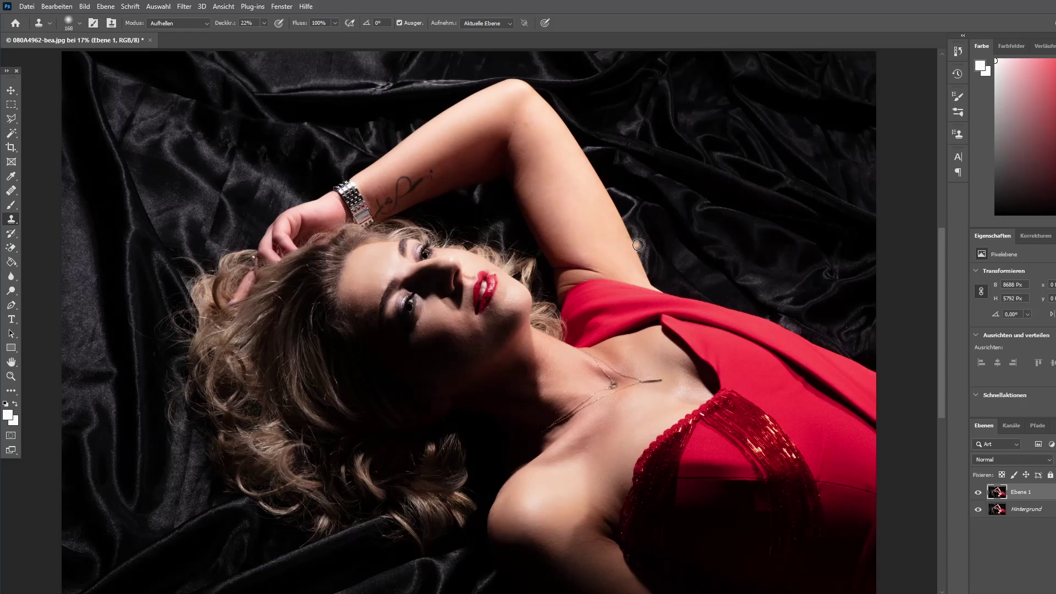
left_click(979, 493)
left_click(979, 492)
key("ctrl+e")
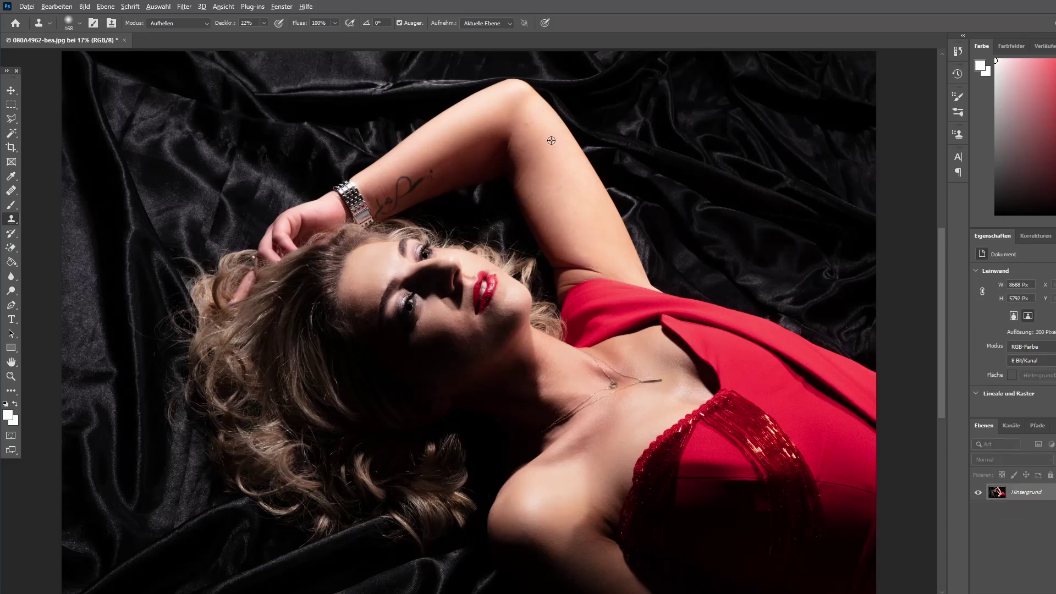
Reselect the Healing Brush, zoom out, and duplicate the photo onto a new layer
left_click(11, 190)
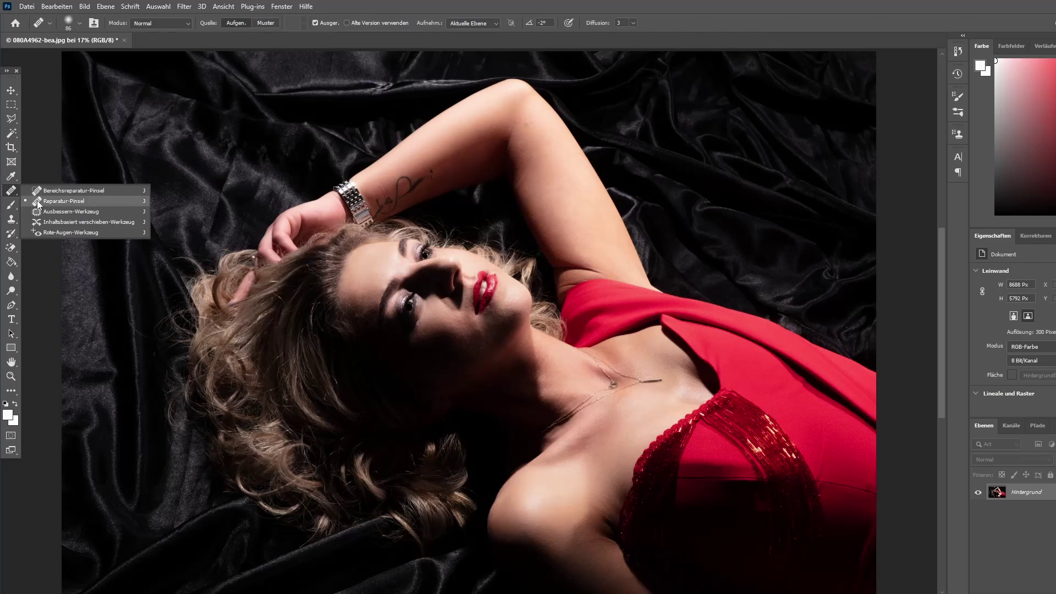
left_click(39, 201)
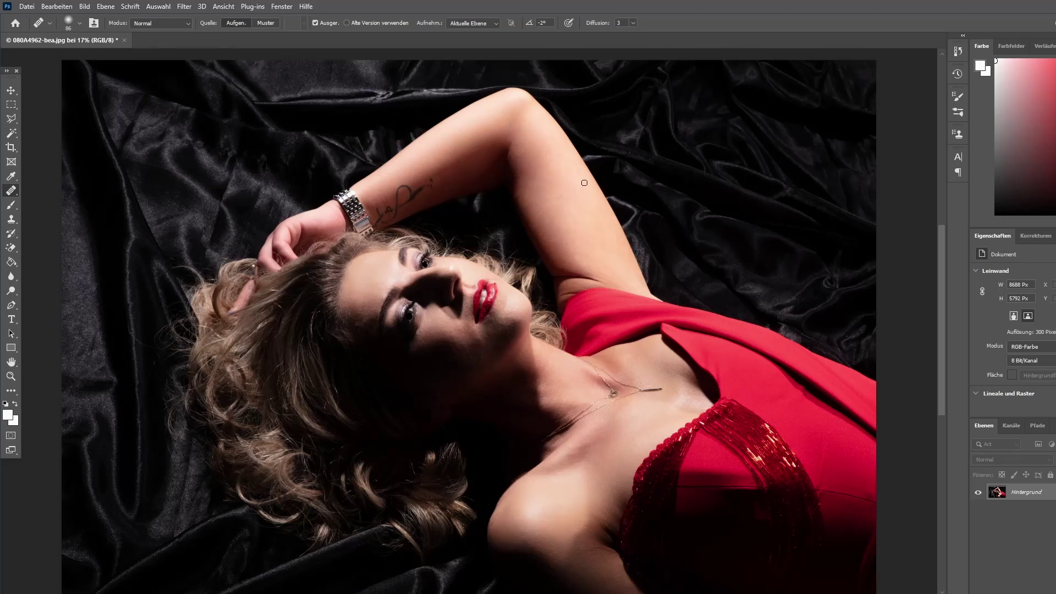
scroll(572, 187, "up", 3)
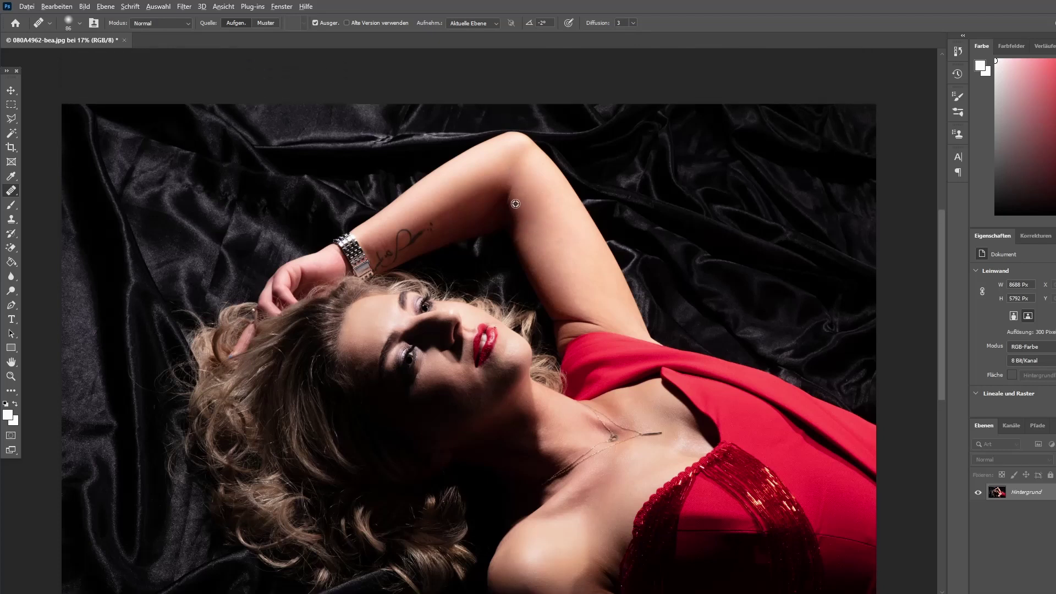
scroll(601, 258, "down", 3)
scroll(604, 287, "down", 5)
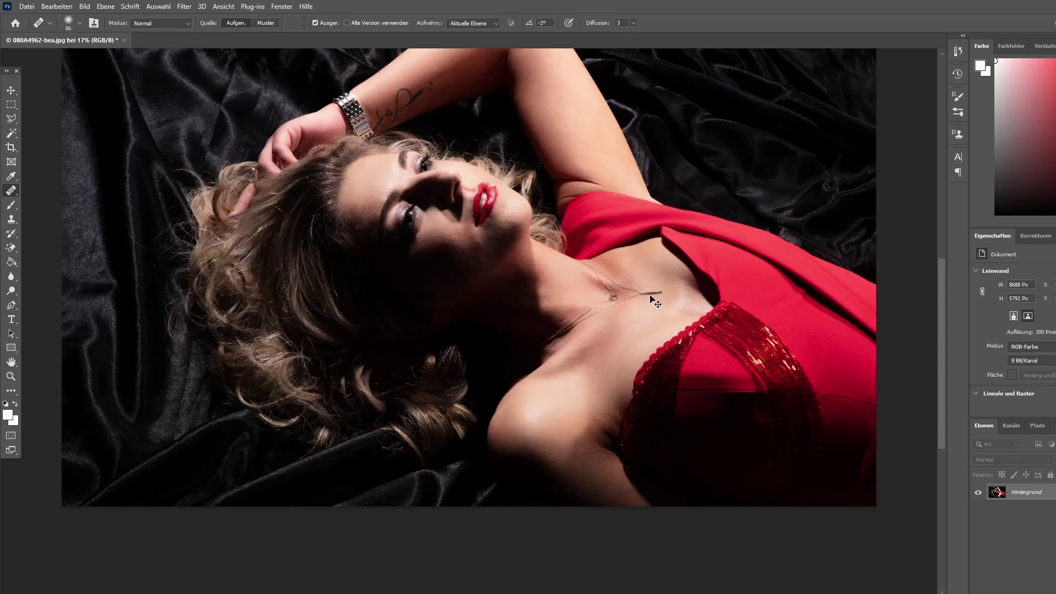
scroll(654, 302, "down", 5)
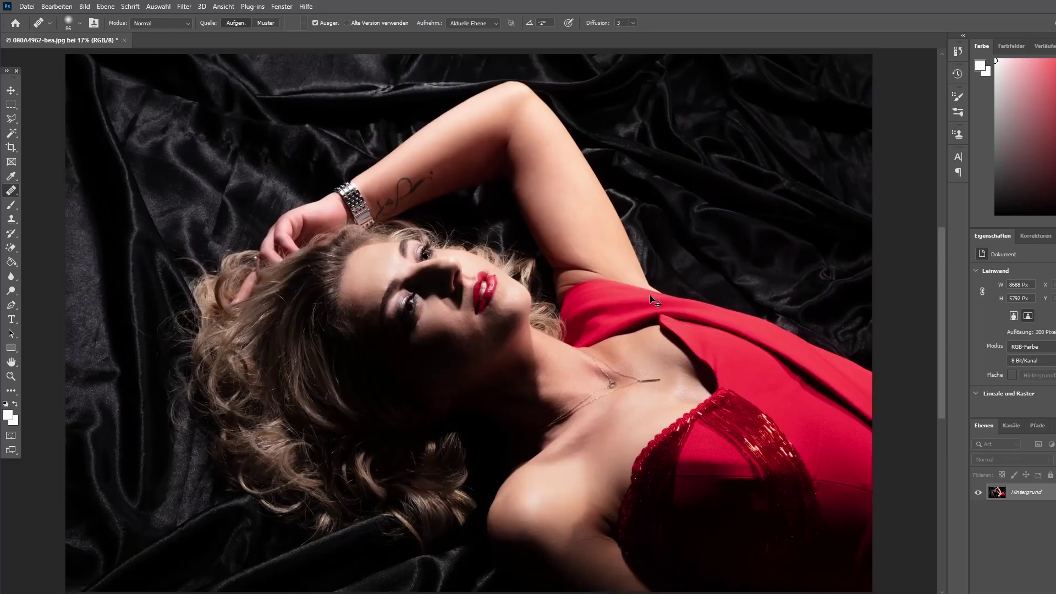
key("ctrl+j")
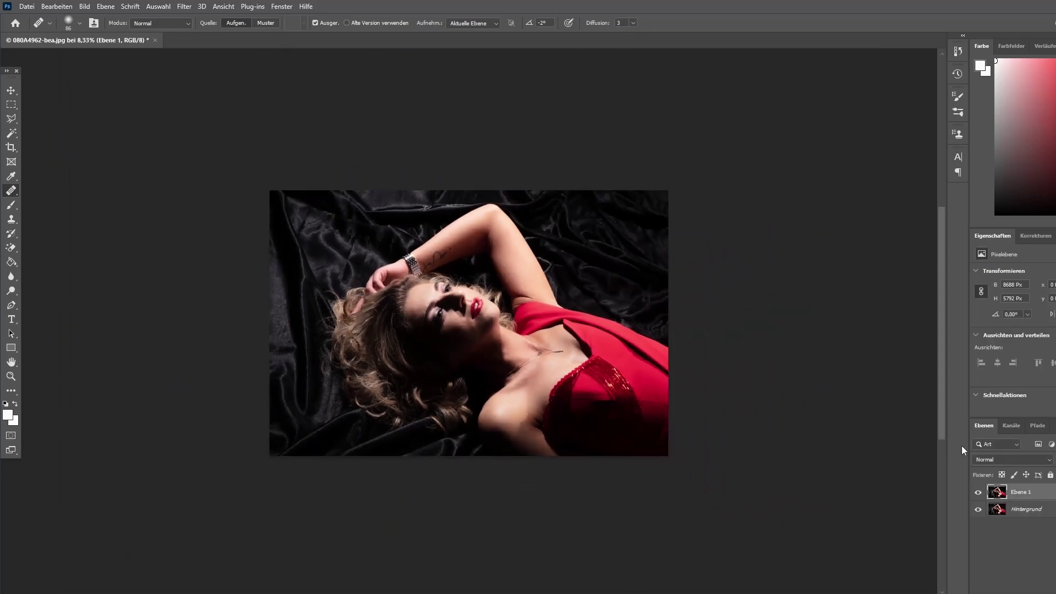
Brighten the left hair with a Screen (Negativ multiplizieren) copy behind a black mask, then merge
left_click(1019, 454)
left_click(979, 427)
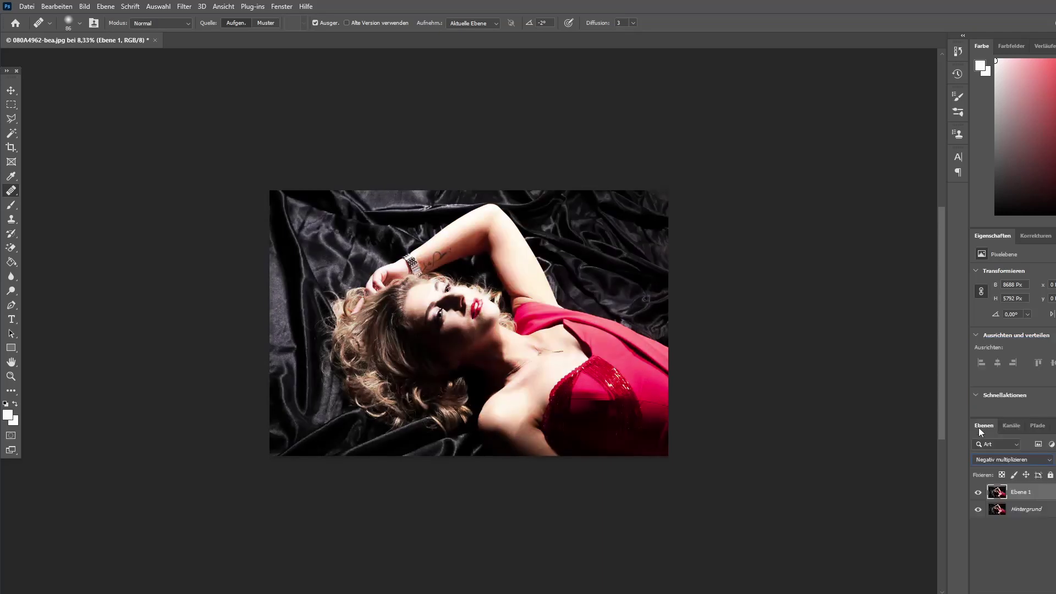
left_click(106, 6)
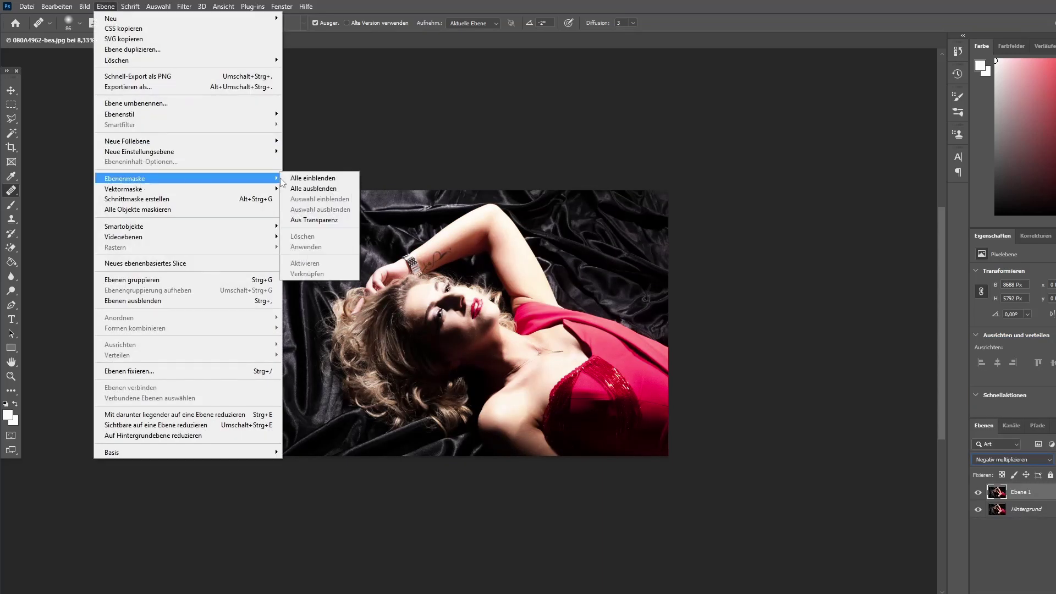
left_click(319, 188)
left_click(11, 205)
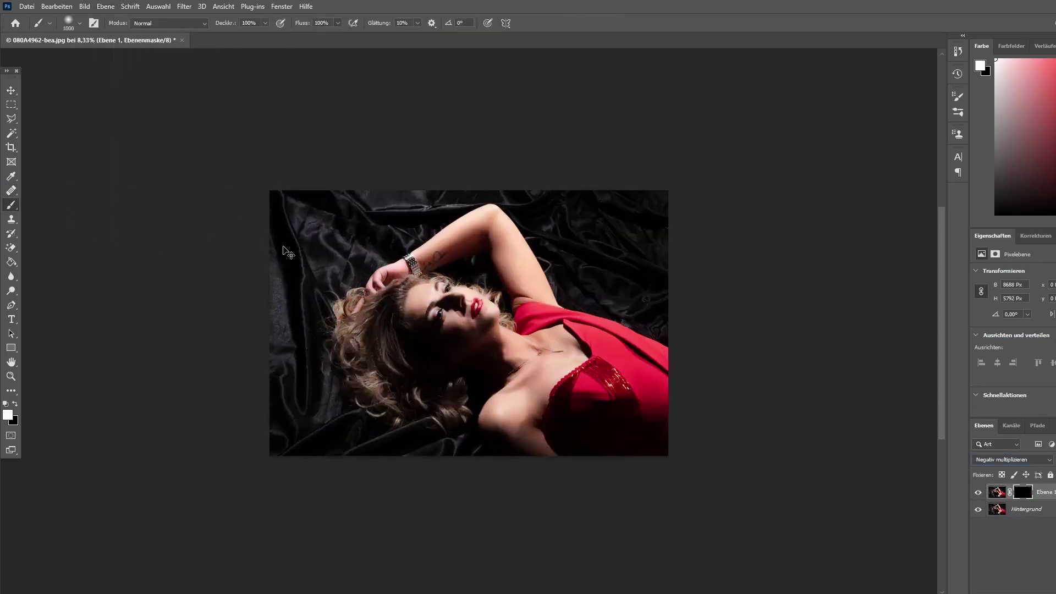
scroll(285, 250, "up", 1)
key("ctrl+plus")
scroll(298, 274, "down", 2)
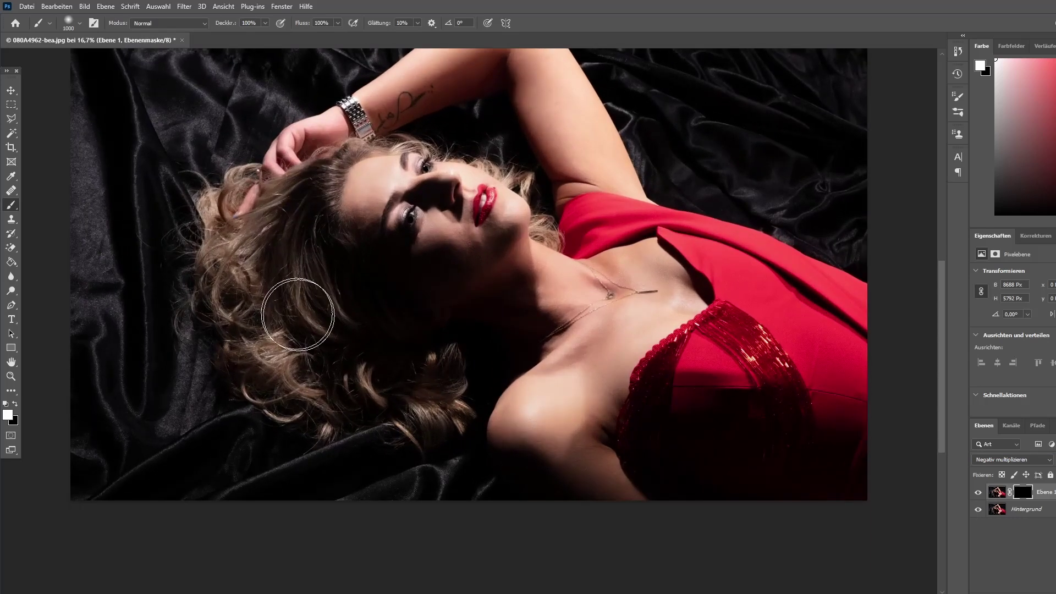
scroll(298, 273, "down", 1)
left_click_drag(299, 274, 402, 332)
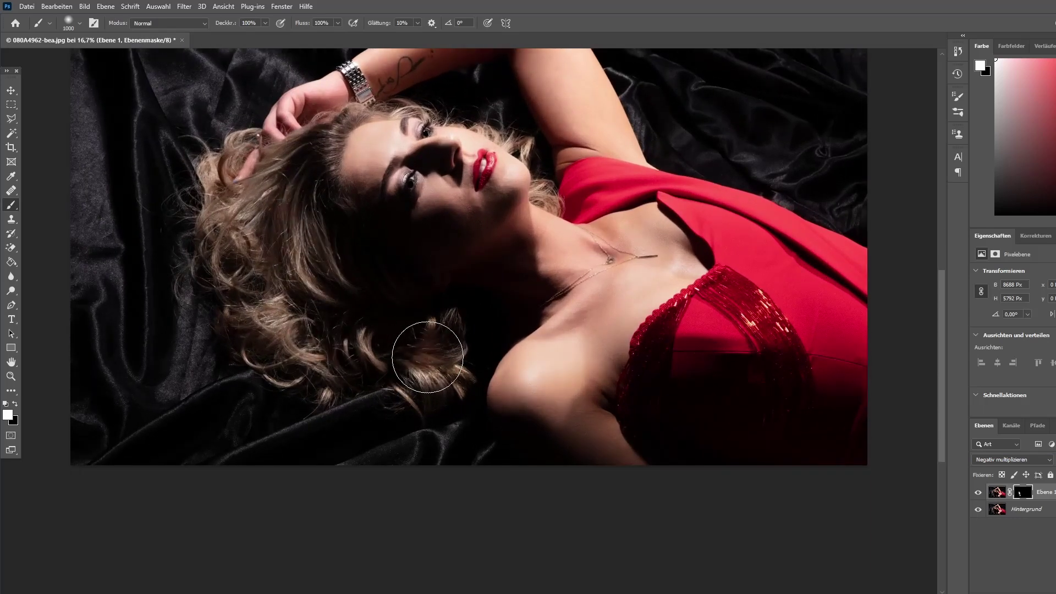
key("ctrl+e")
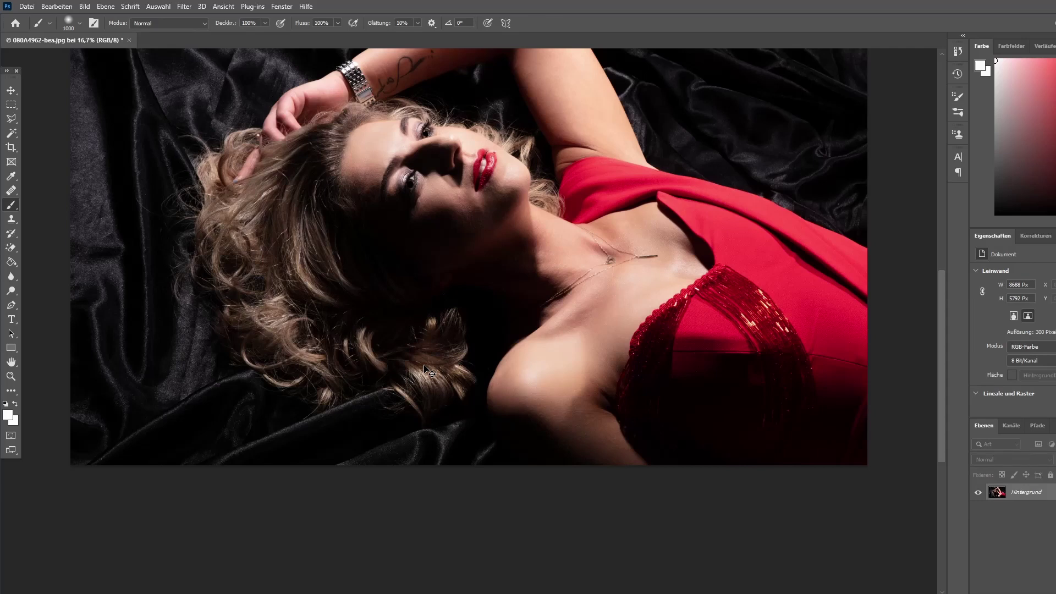
Repeat the Screen-and-black-mask brightening across the left hair, merge it, and save the photo
key("ctrl+j")
left_click(1007, 459)
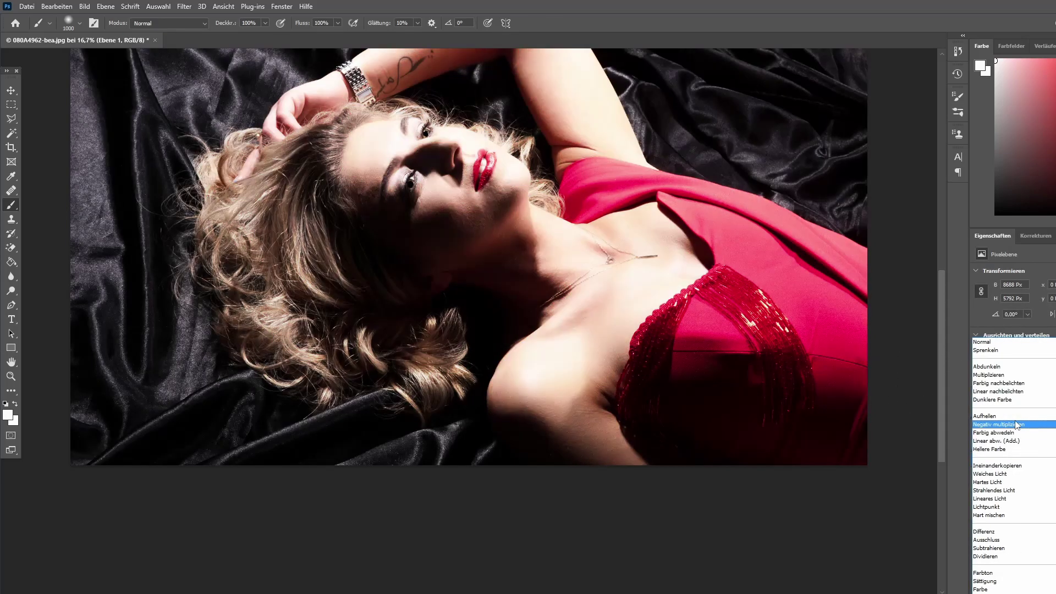
left_click(1016, 424)
left_click(111, 6)
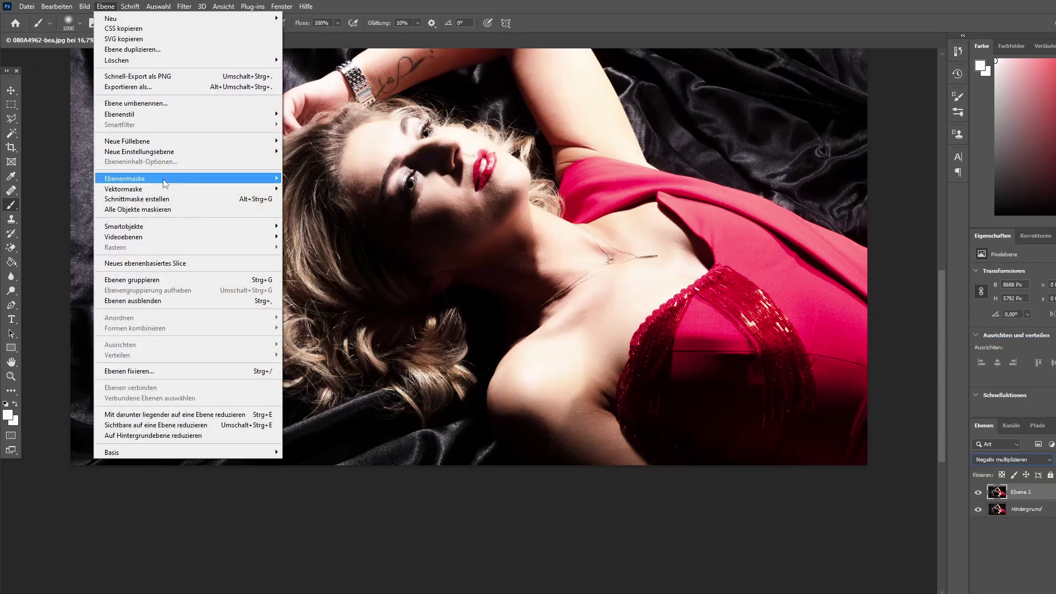
left_click(313, 185)
mouse_move(274, 239)
left_mouse_down()
mouse_move(261, 225)
mouse_move(295, 193)
mouse_move(284, 333)
mouse_move(445, 355)
mouse_move(337, 349)
mouse_move(366, 306)
mouse_move(319, 264)
mouse_move(378, 321)
left_mouse_up()
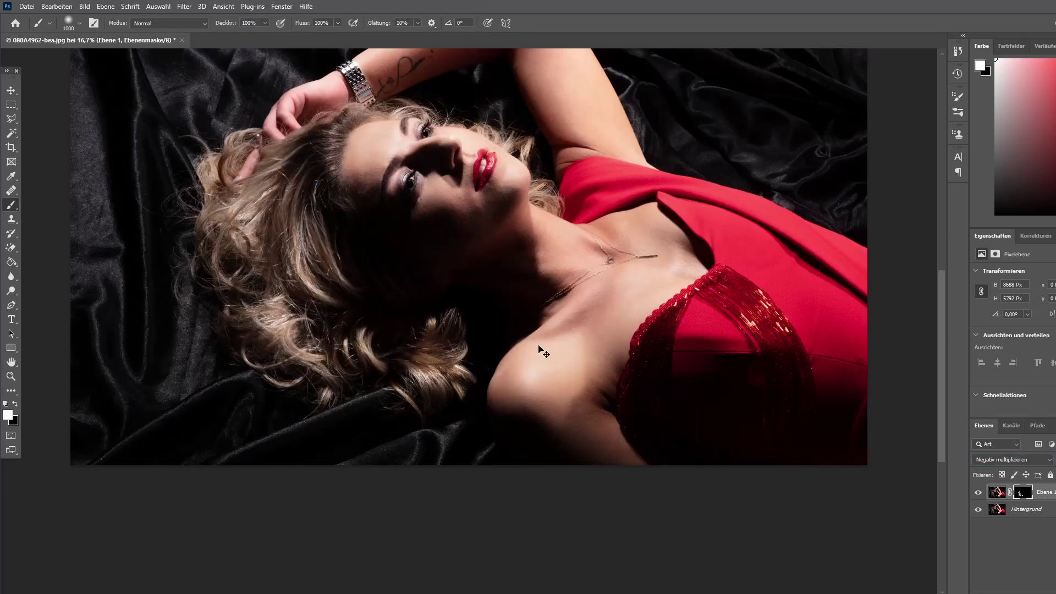
key("ctrl+e")
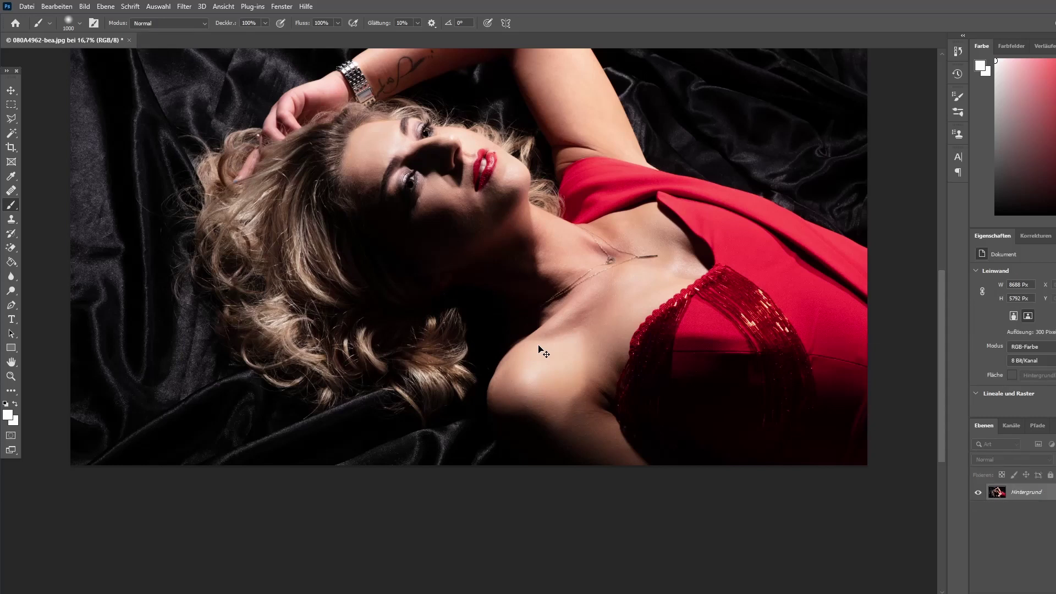
key("ctrl+s")
Duplicate the photo and apply a High Pass filter with radius 4 to the copy
key("ctrl+j")
left_click(184, 7)
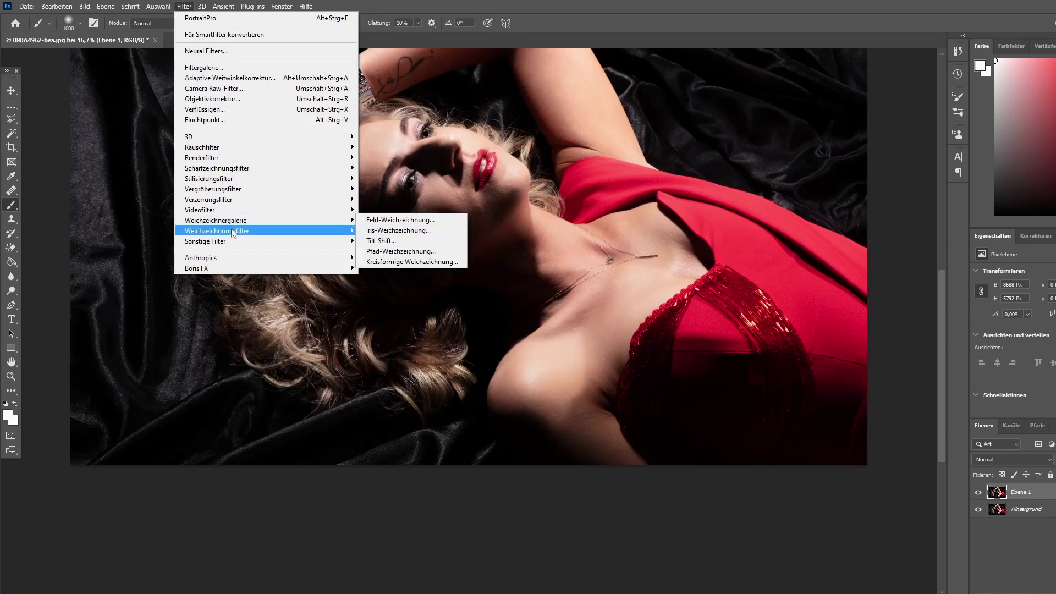
left_click(396, 272)
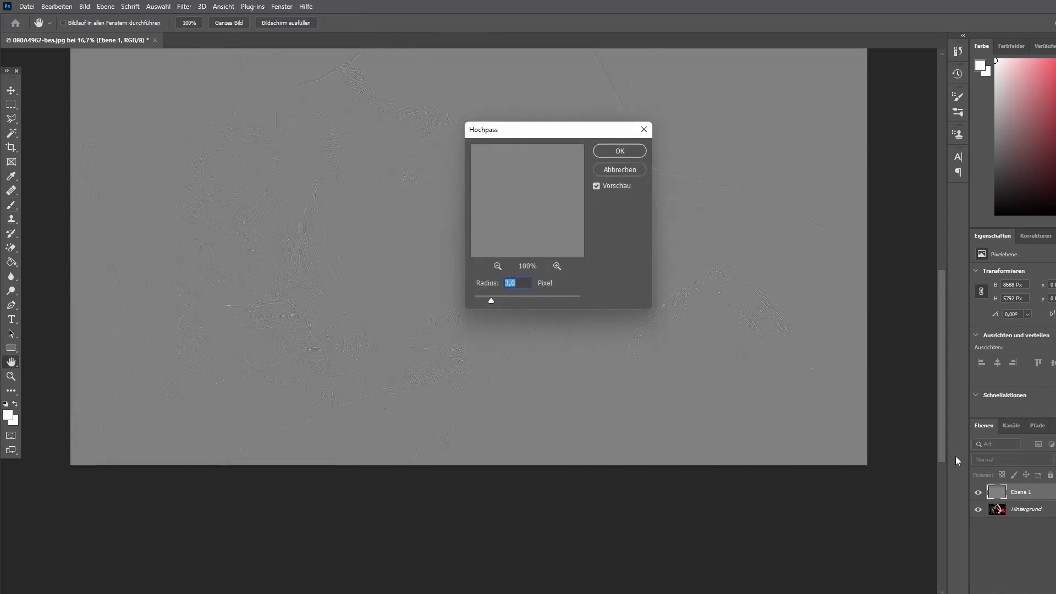
type("4")
key("Return")
Set the copy to Hard Light, hide it behind a black mask, and paint sharpening into the hair
left_click(989, 460)
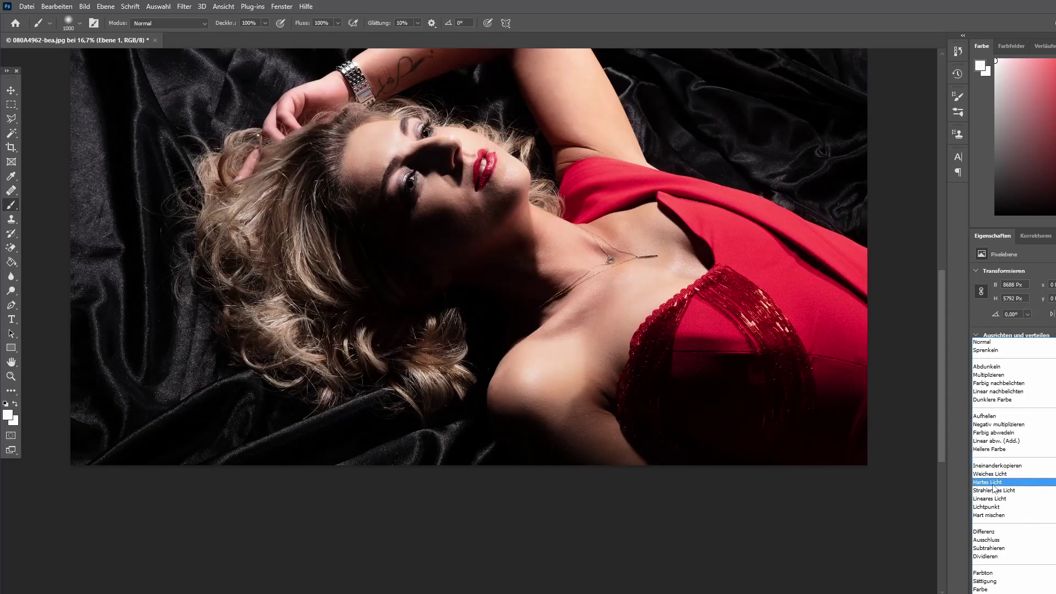
left_click(994, 487)
left_click(106, 6)
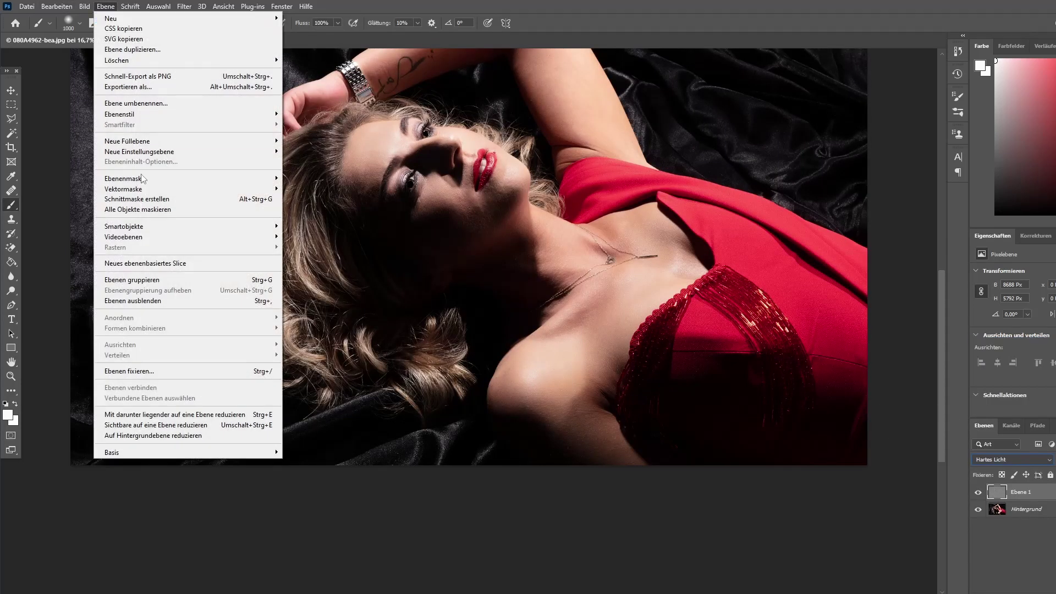
mouse_move(124, 178)
left_click(313, 189)
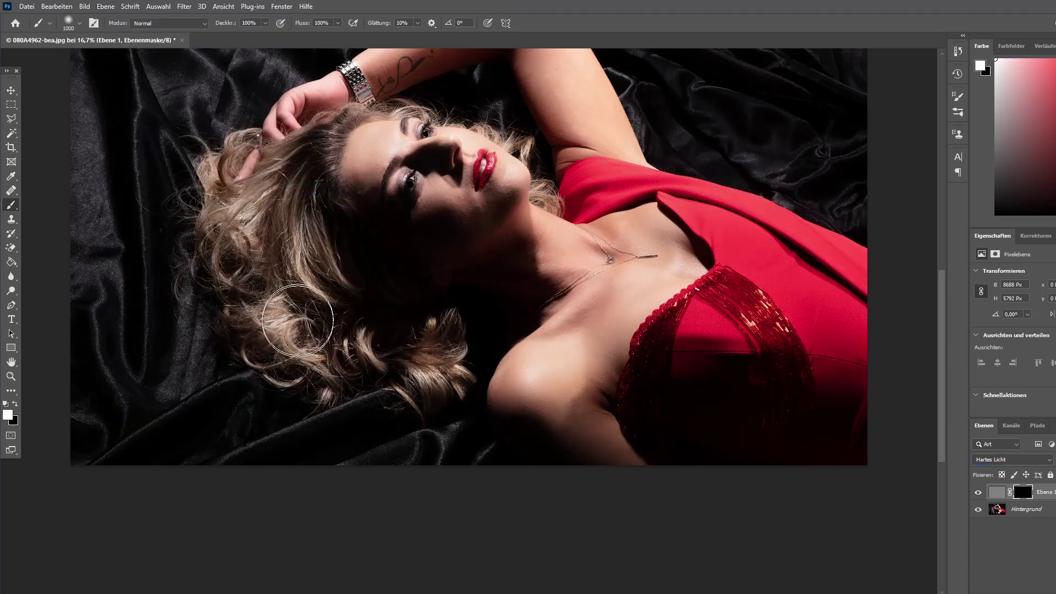
mouse_move(298, 320)
left_mouse_down()
mouse_move(306, 208)
mouse_move(330, 177)
mouse_move(319, 165)
mouse_move(280, 254)
mouse_move(431, 354)
left_mouse_up()
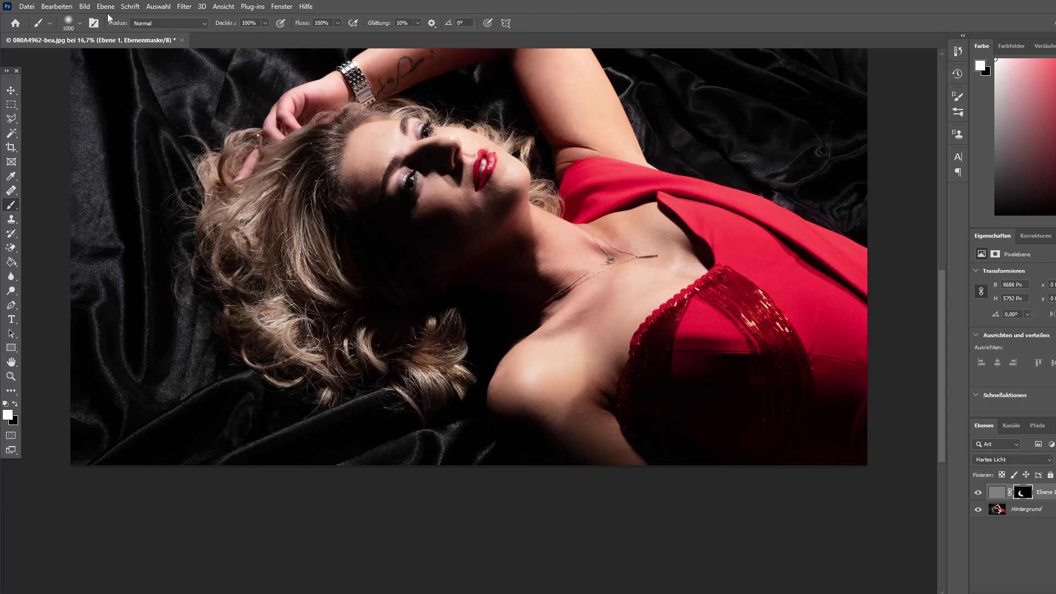
Adjust the brush size, paint sharpening over the left eye, then merge the layer down
left_click(69, 22)
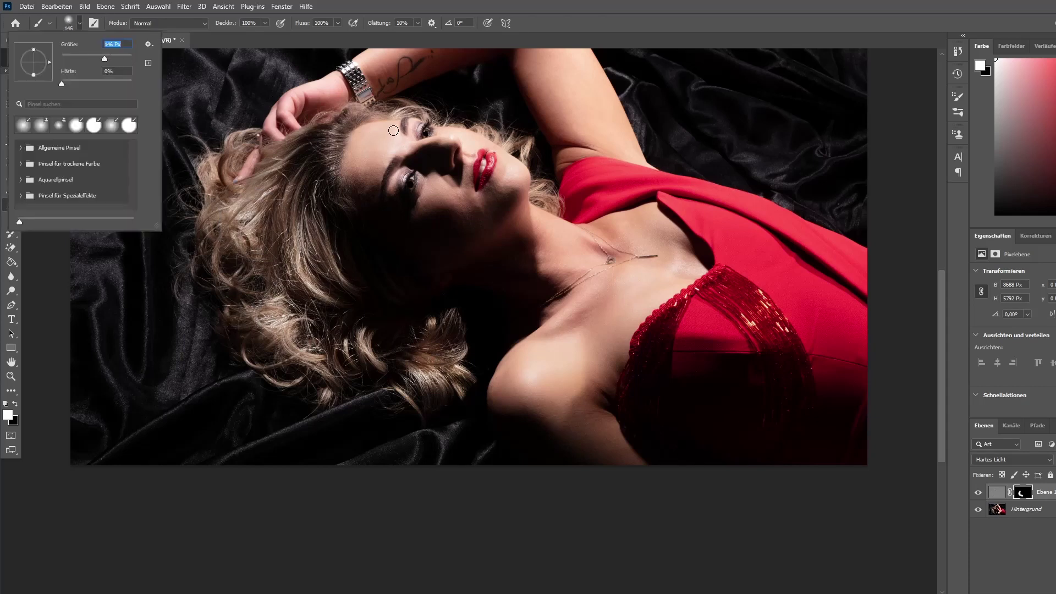
left_click(426, 133)
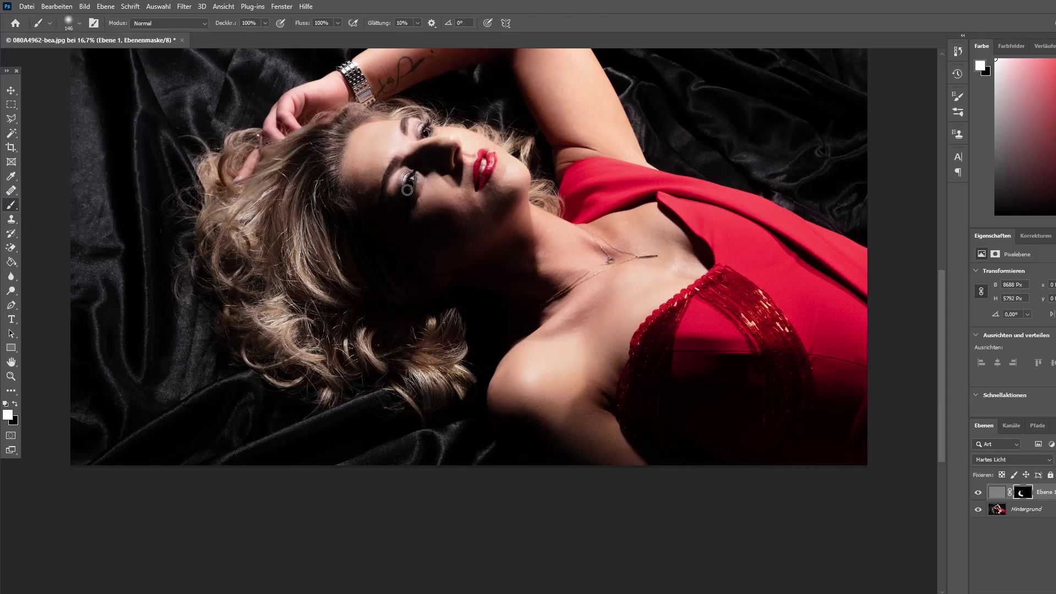
left_click_drag(422, 168, 415, 171)
scroll(479, 153, "up", 3)
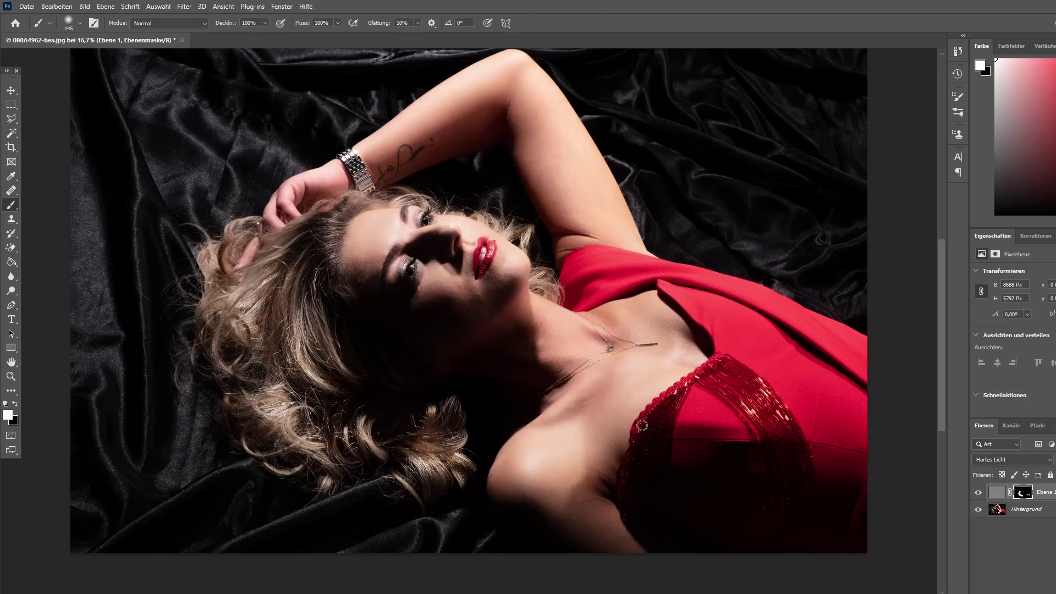
key("ctrl+e")
Duplicate the photo, set the copy to Multiply, and add a Reveal All layer mask
scroll(681, 510, "up", 1)
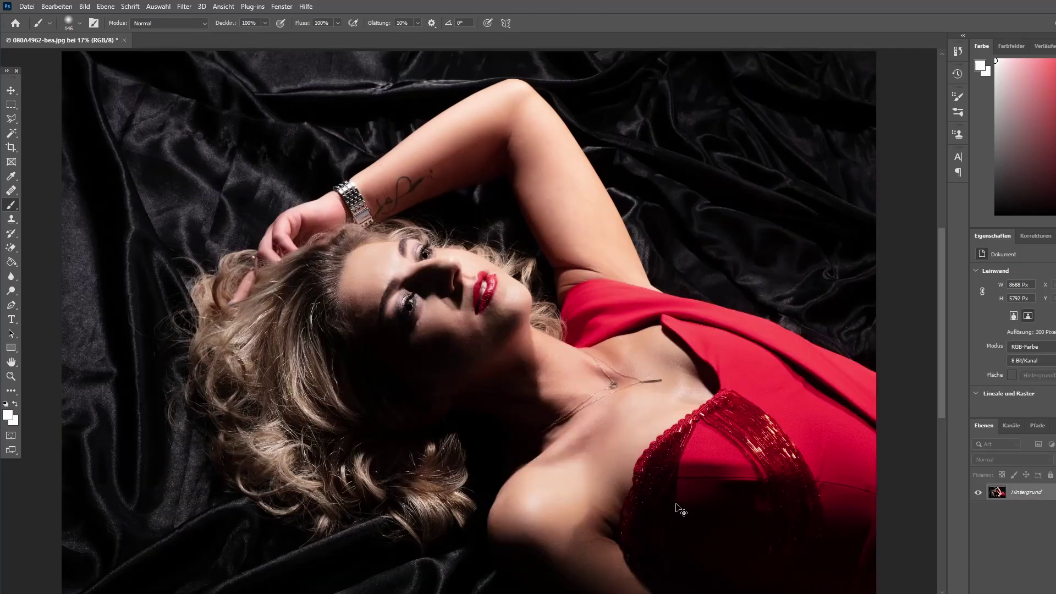
key("ctrl+j")
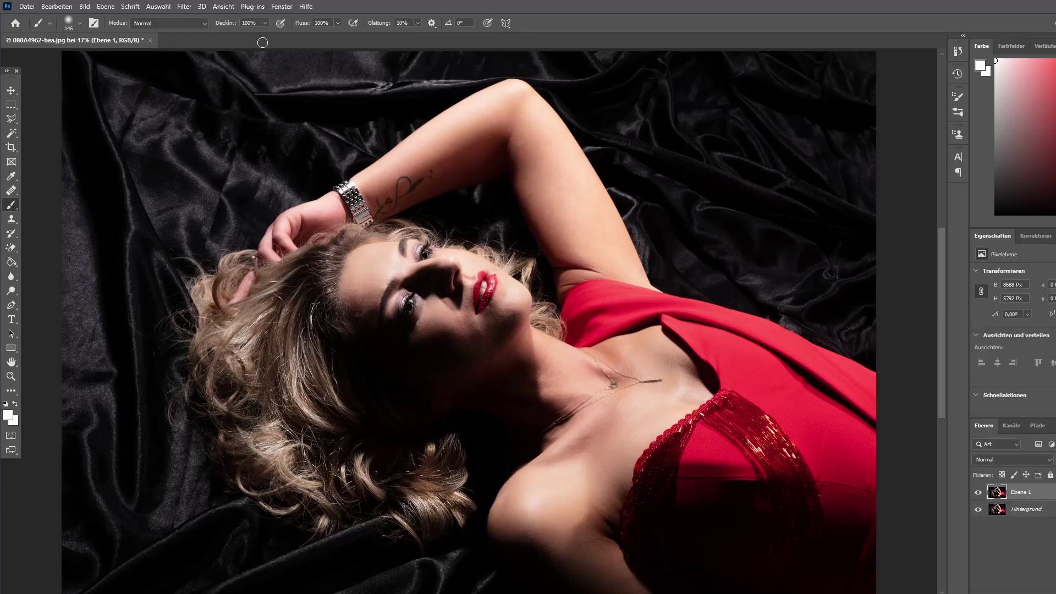
left_click(1001, 459)
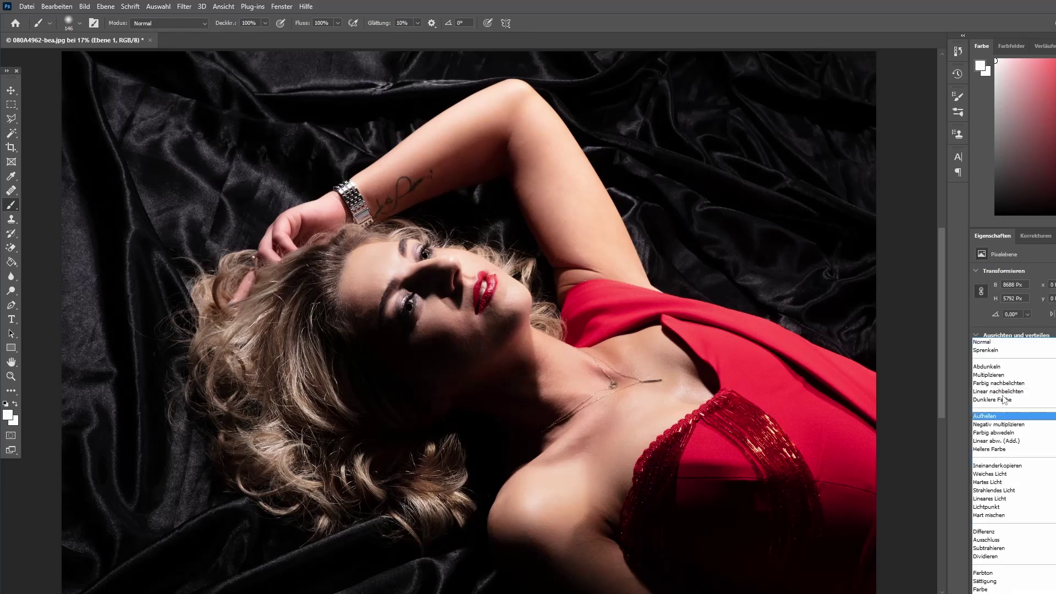
left_click(993, 348)
key("Down")
key("Down")
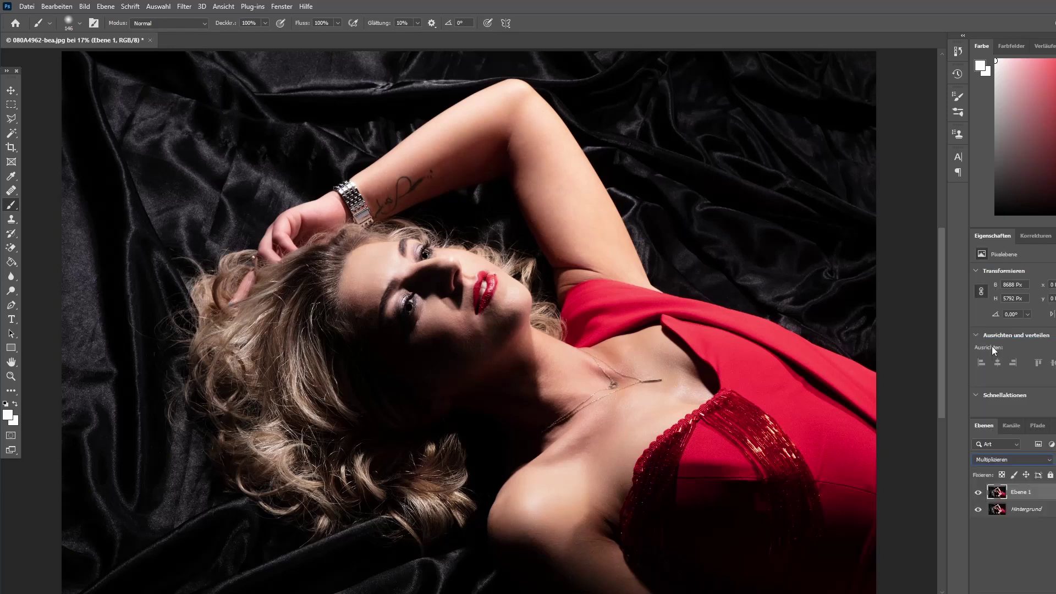
left_click(105, 7)
mouse_move(124, 178)
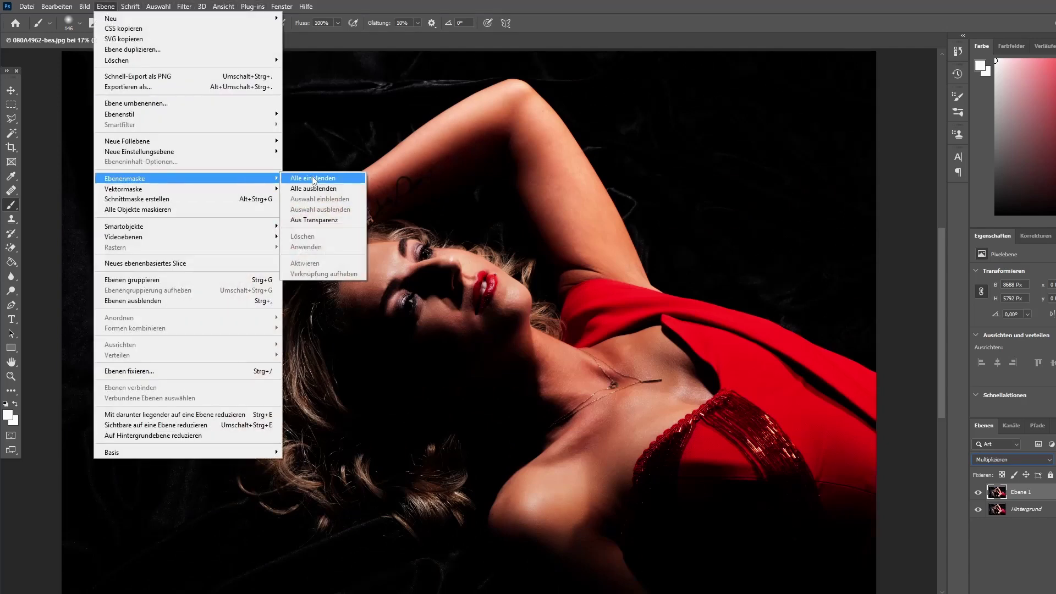
left_click(315, 178)
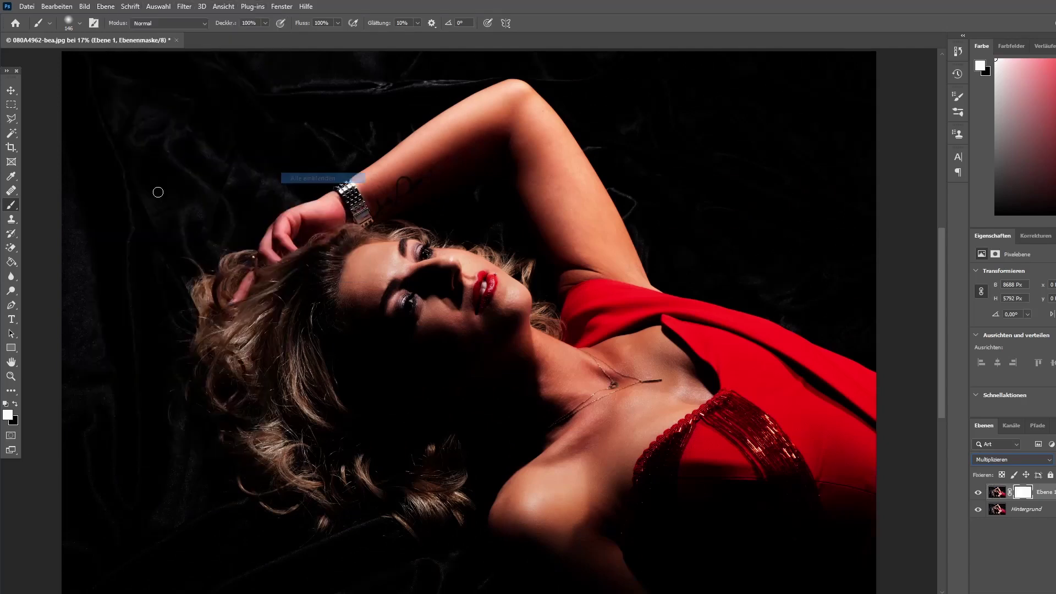
Paint black with a 3500 px brush over face and arm, compare, then merge down
left_click(79, 24)
type("3500")
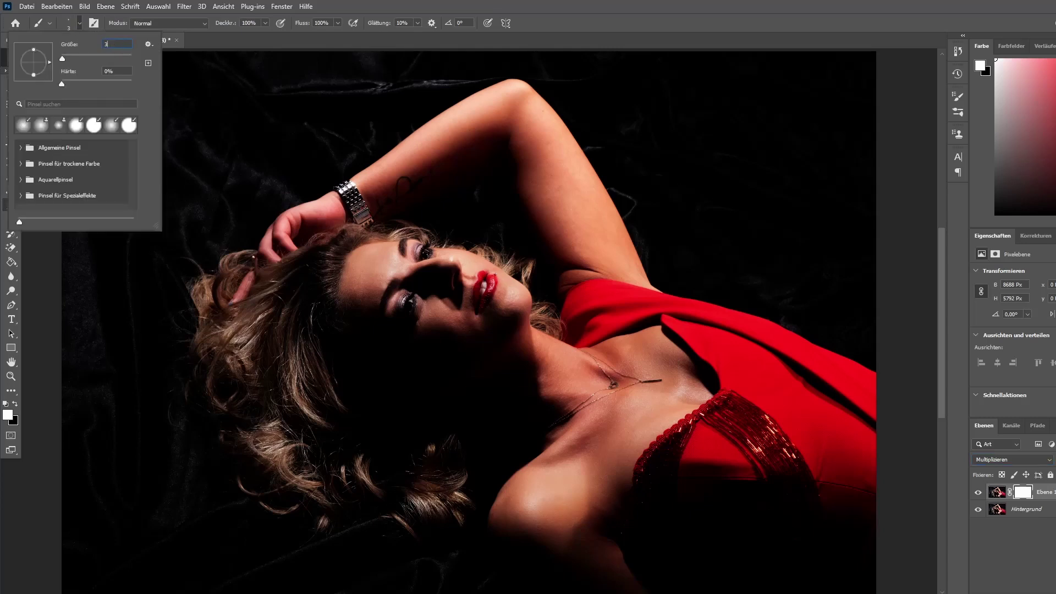
key("Return")
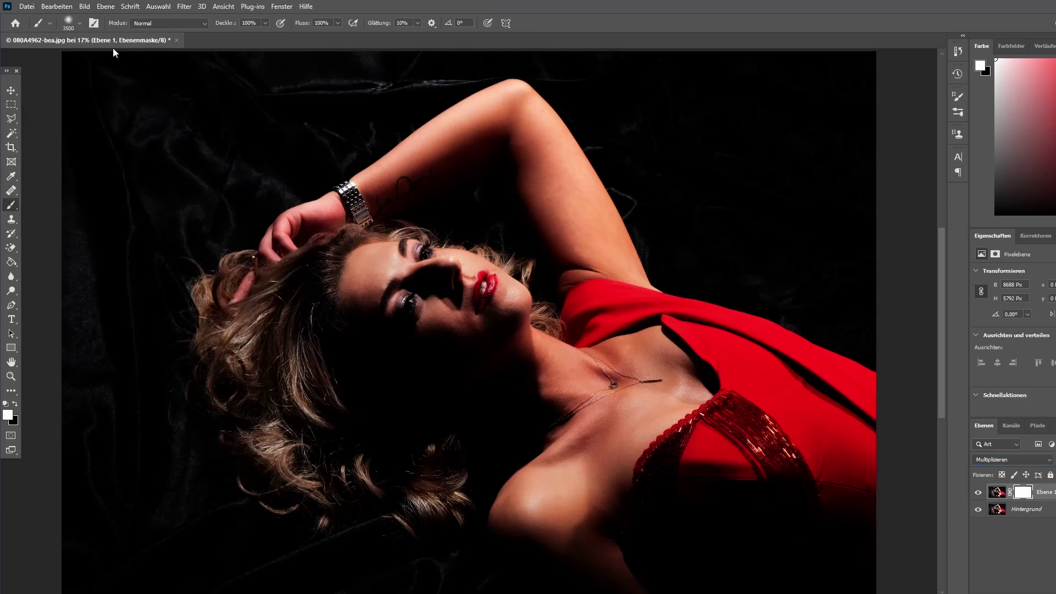
key("x")
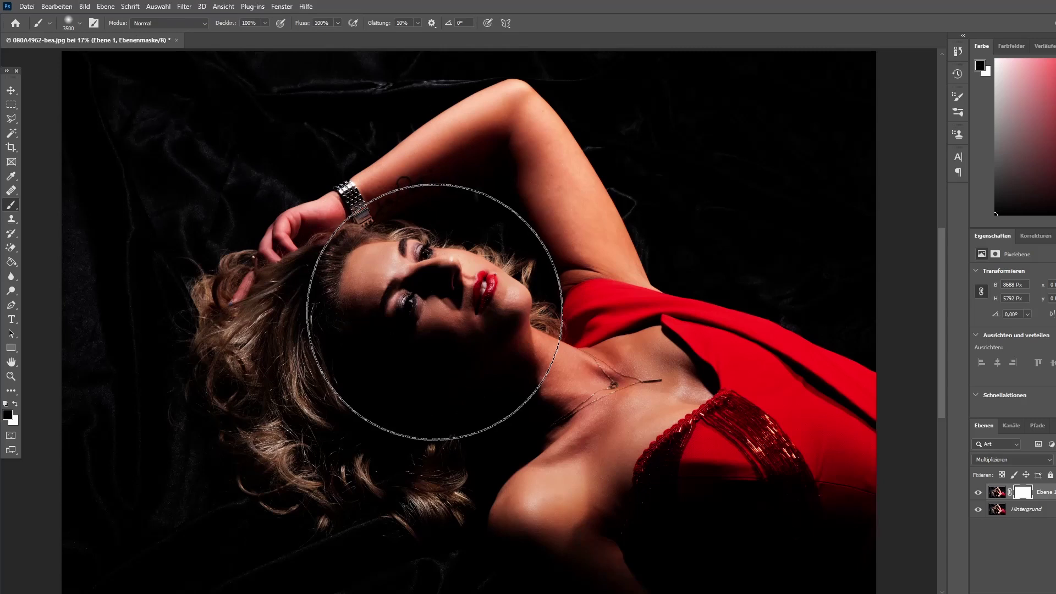
mouse_move(434, 312)
left_mouse_down()
mouse_move(478, 200)
mouse_move(602, 342)
mouse_move(799, 479)
mouse_move(318, 380)
mouse_move(330, 400)
mouse_move(648, 495)
mouse_move(849, 483)
mouse_move(490, 330)
mouse_move(318, 354)
mouse_move(341, 354)
mouse_move(405, 248)
mouse_move(486, 220)
mouse_move(507, 106)
mouse_move(608, 353)
mouse_move(766, 472)
mouse_move(515, 487)
mouse_move(309, 377)
mouse_move(429, 401)
mouse_move(308, 330)
mouse_move(490, 204)
left_mouse_up()
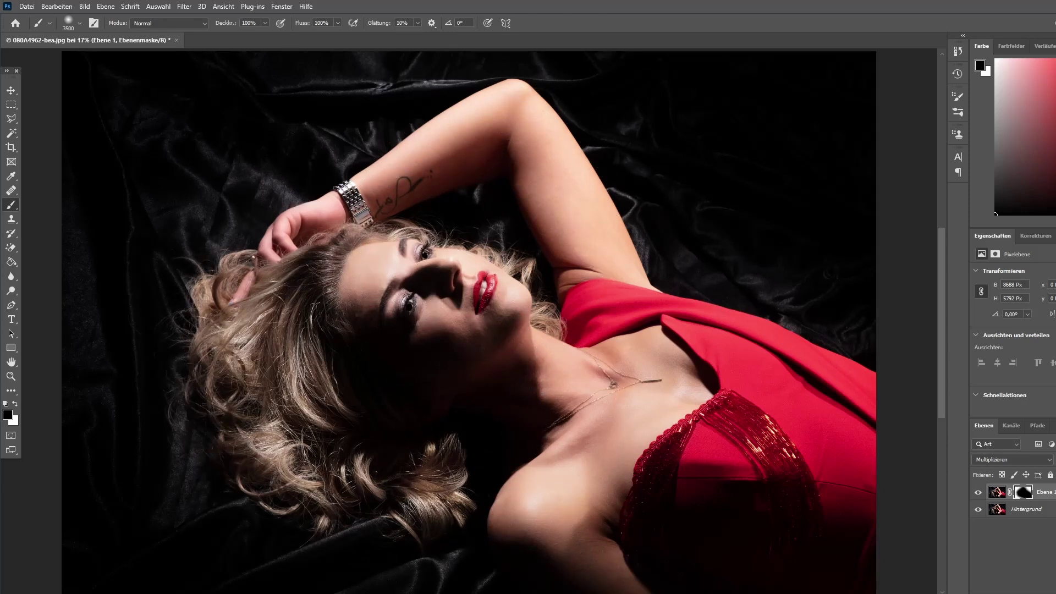
left_click(979, 493)
left_click(979, 493)
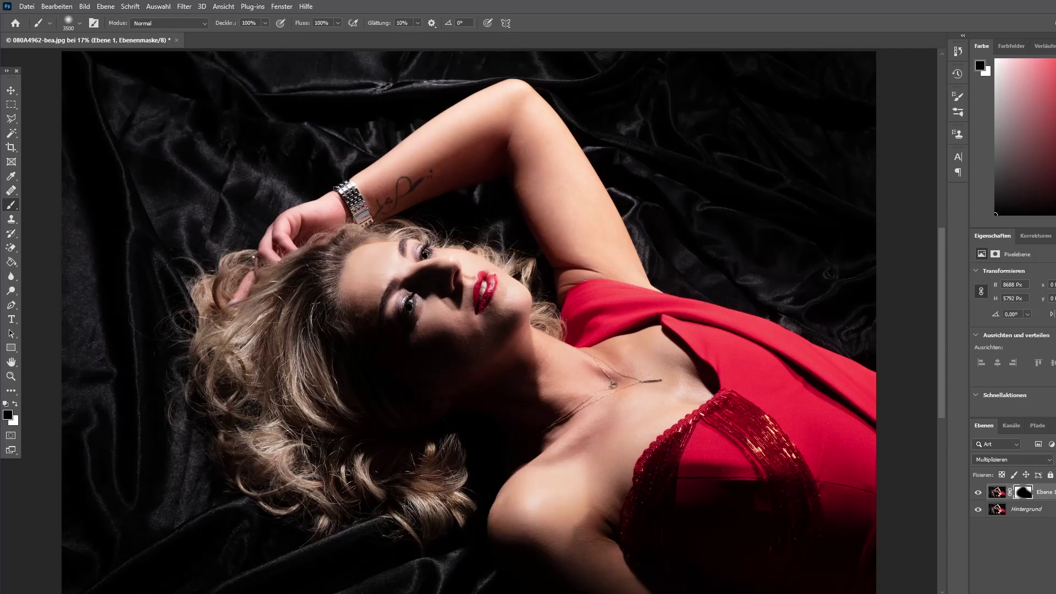
key("ctrl+e")
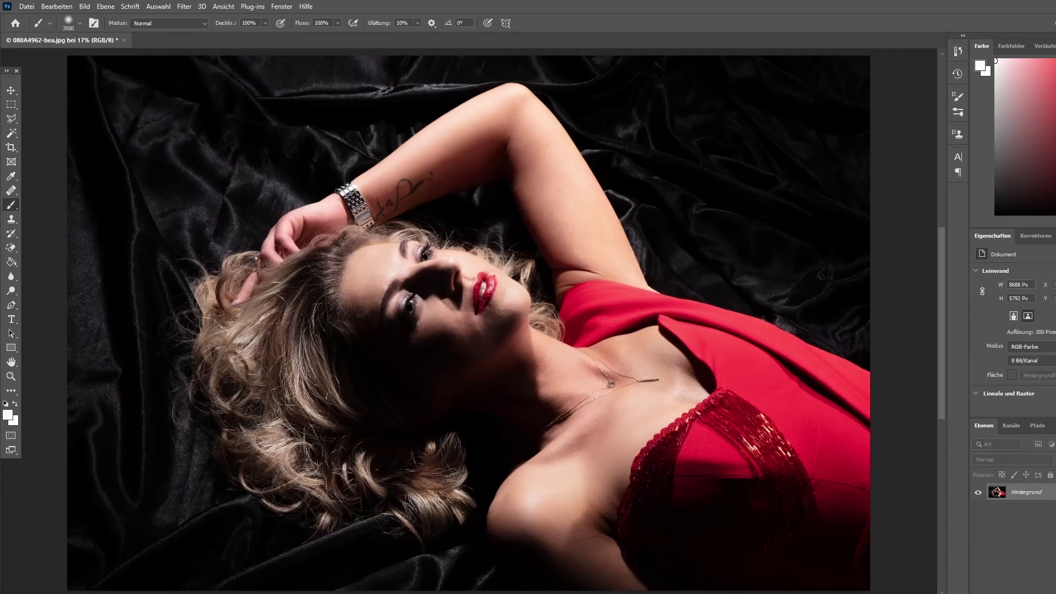
Fit the photo in the window, apply Auto Contrast, switch to the Move tool, and save
key("ctrl+minus")
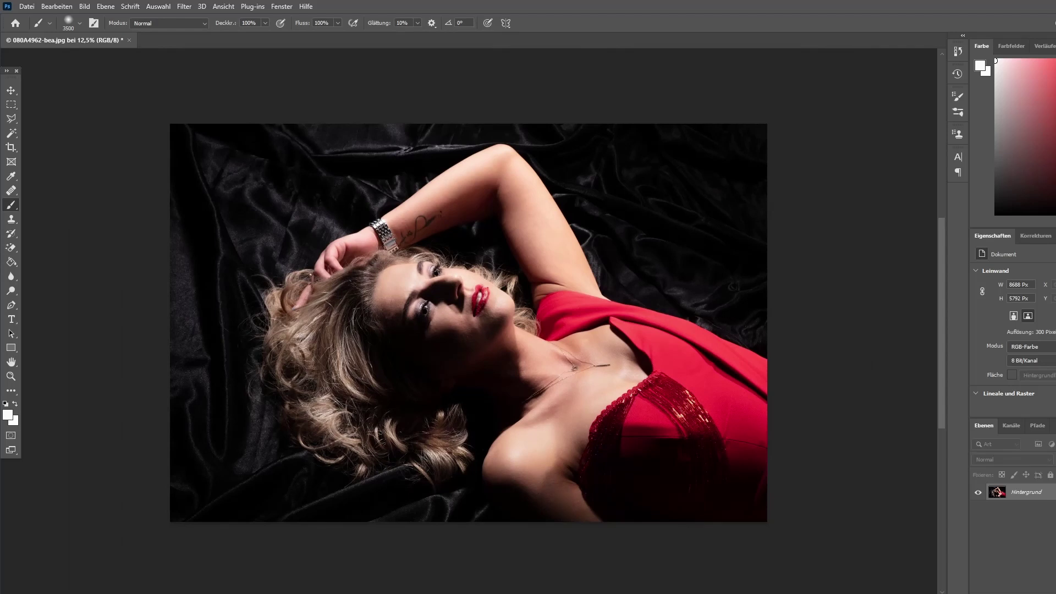
left_click(85, 6)
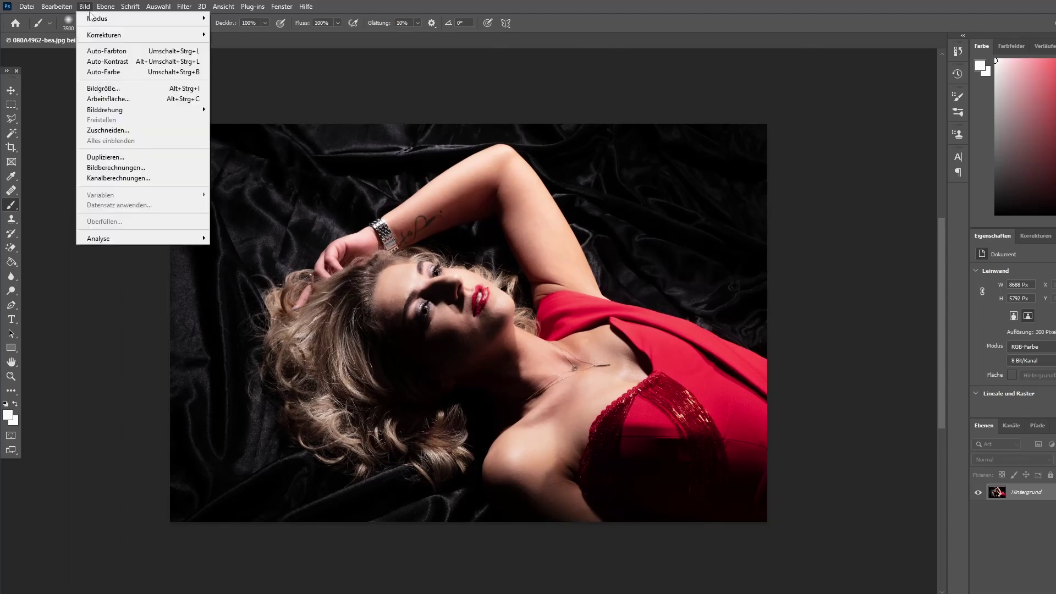
left_click(111, 61)
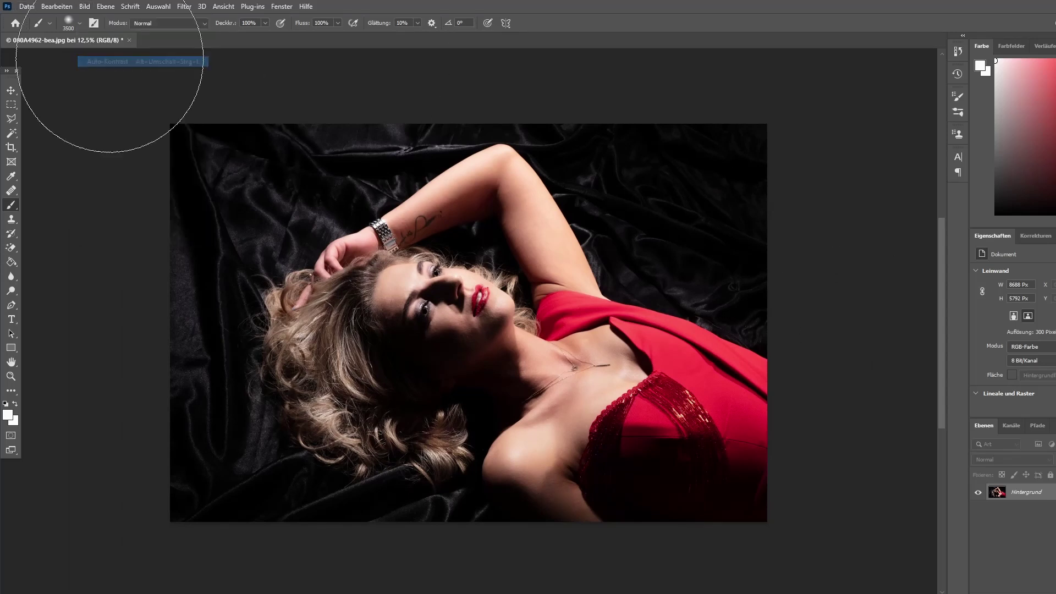
left_click(13, 92)
key("ctrl+s")
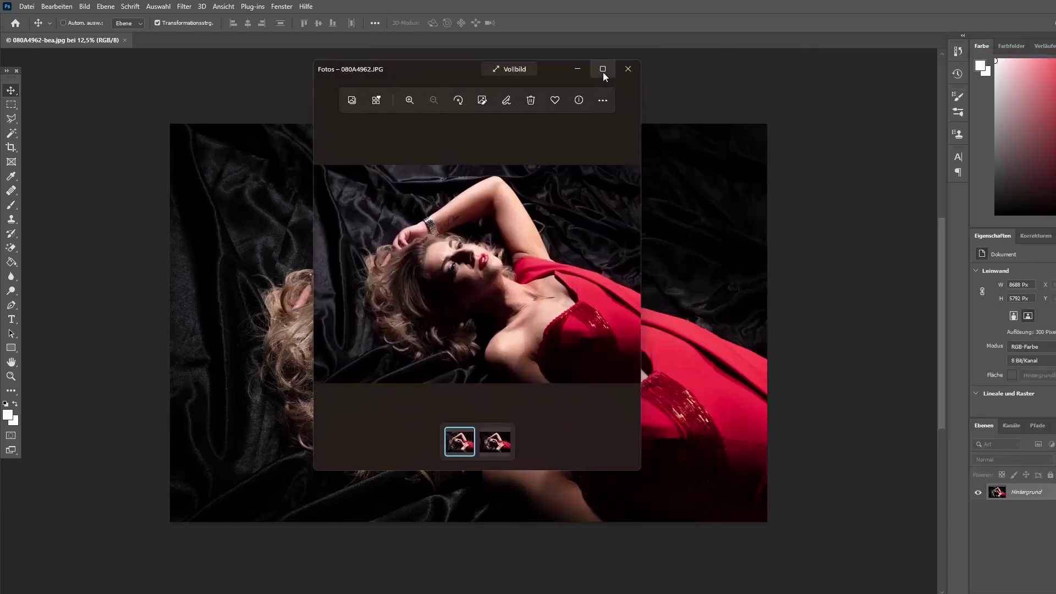
Maximize the Photos viewer and alternate four times between the Nachher and Vorher images
left_click(603, 69)
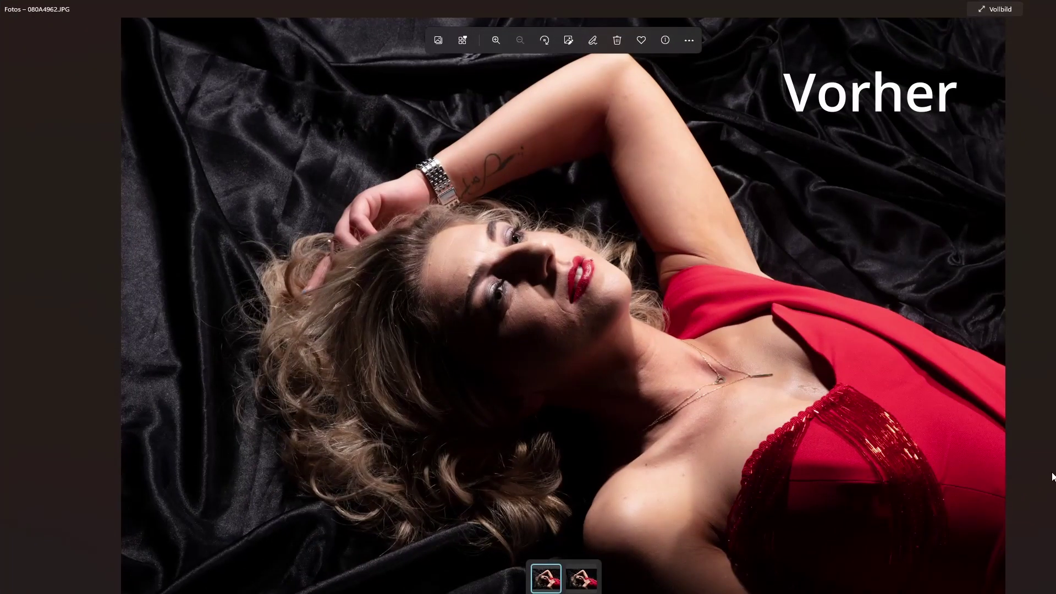
key("Right")
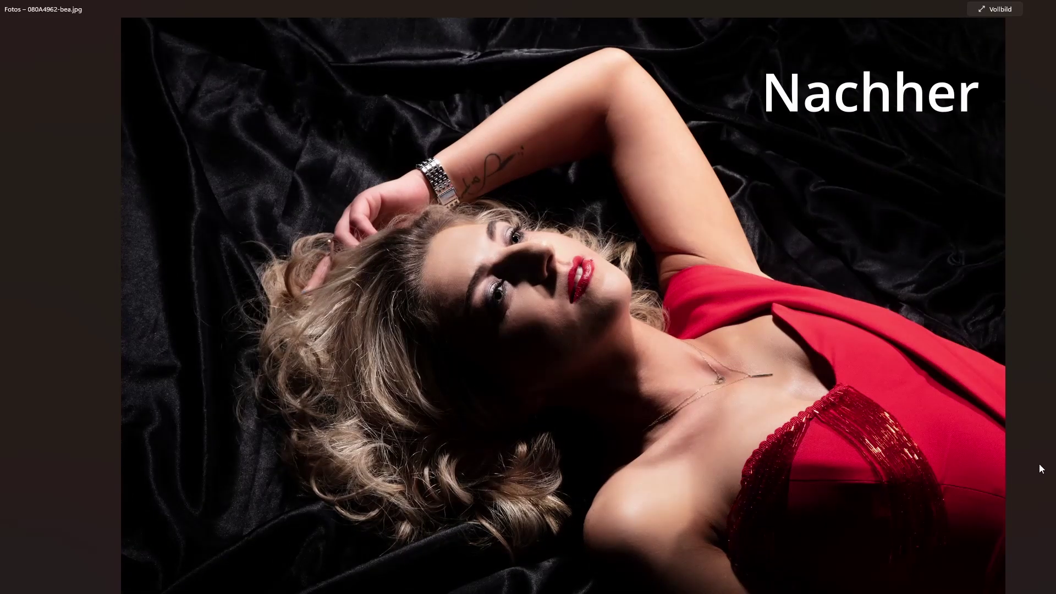
key("Left")
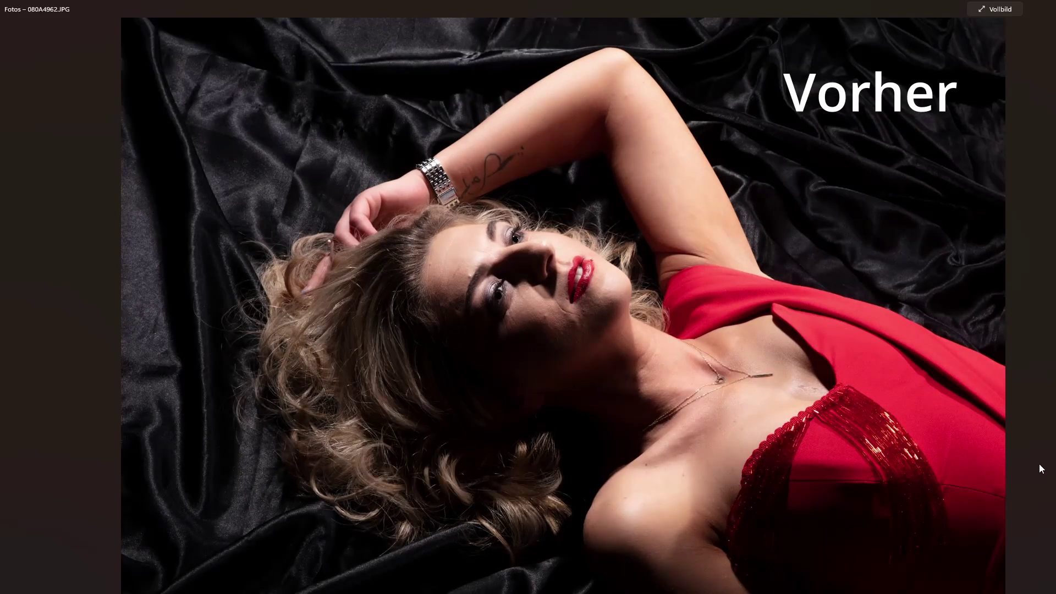
key("Right")
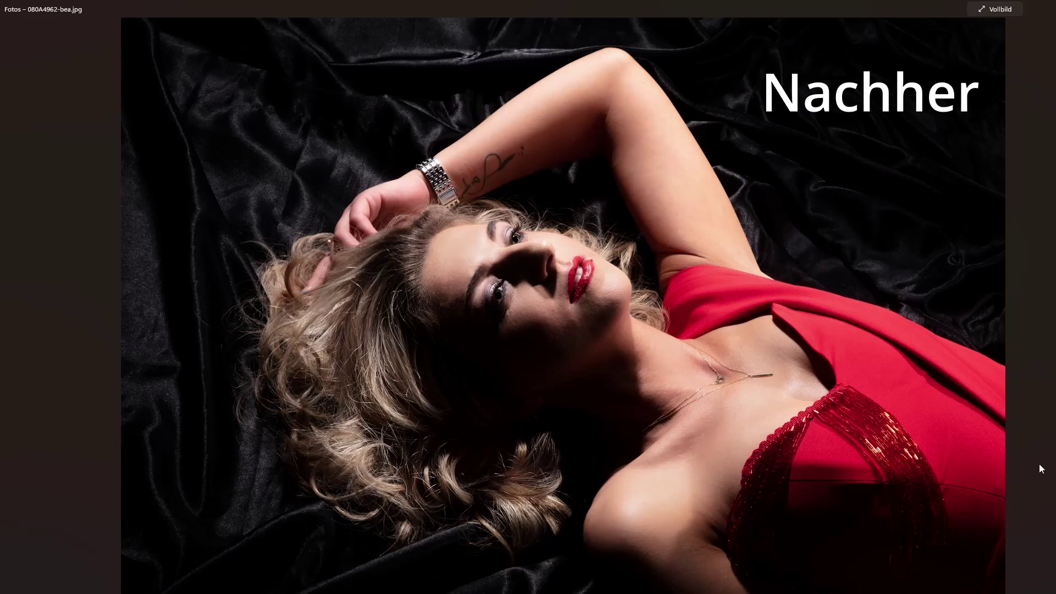
key("Left")
key("Right")
key("Left")
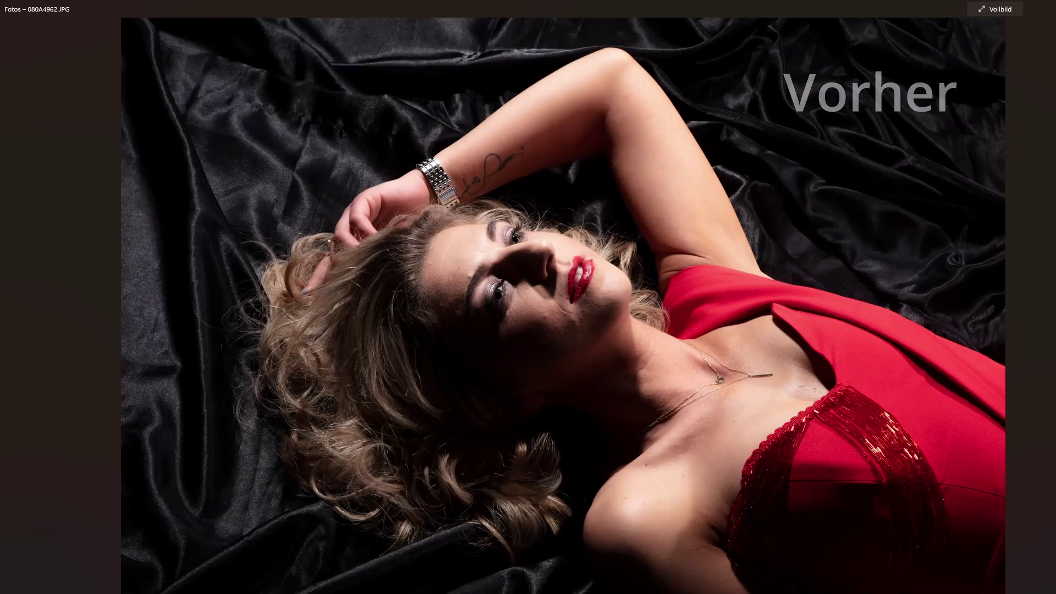
key("Right")
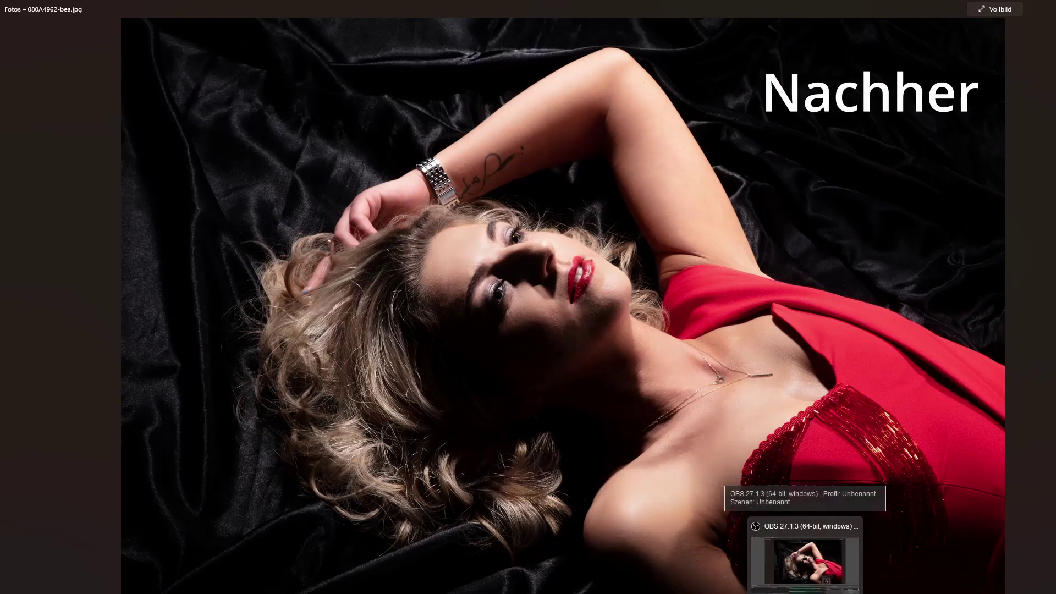
key("Left")
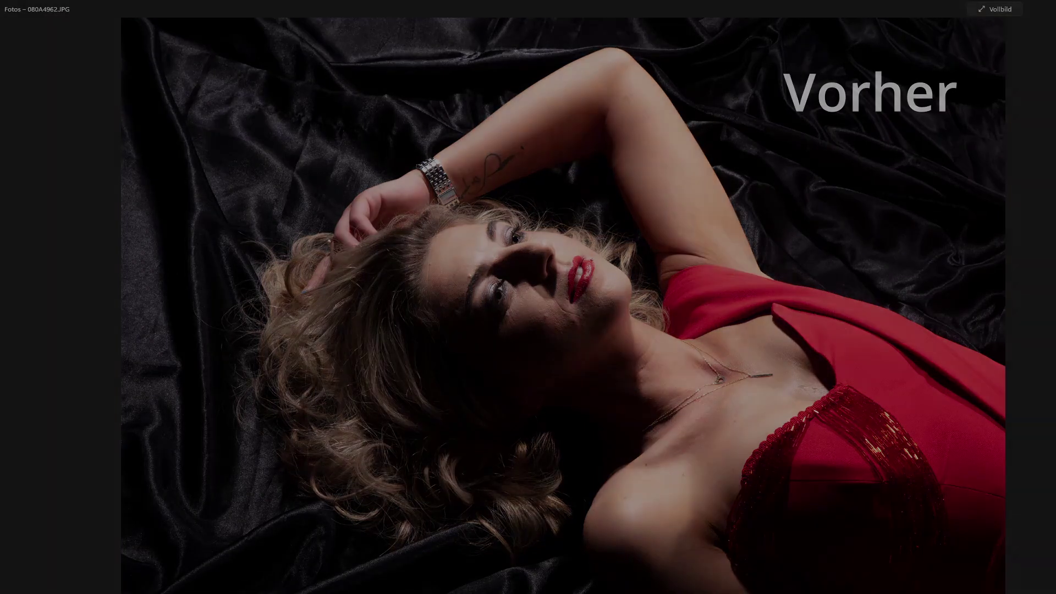